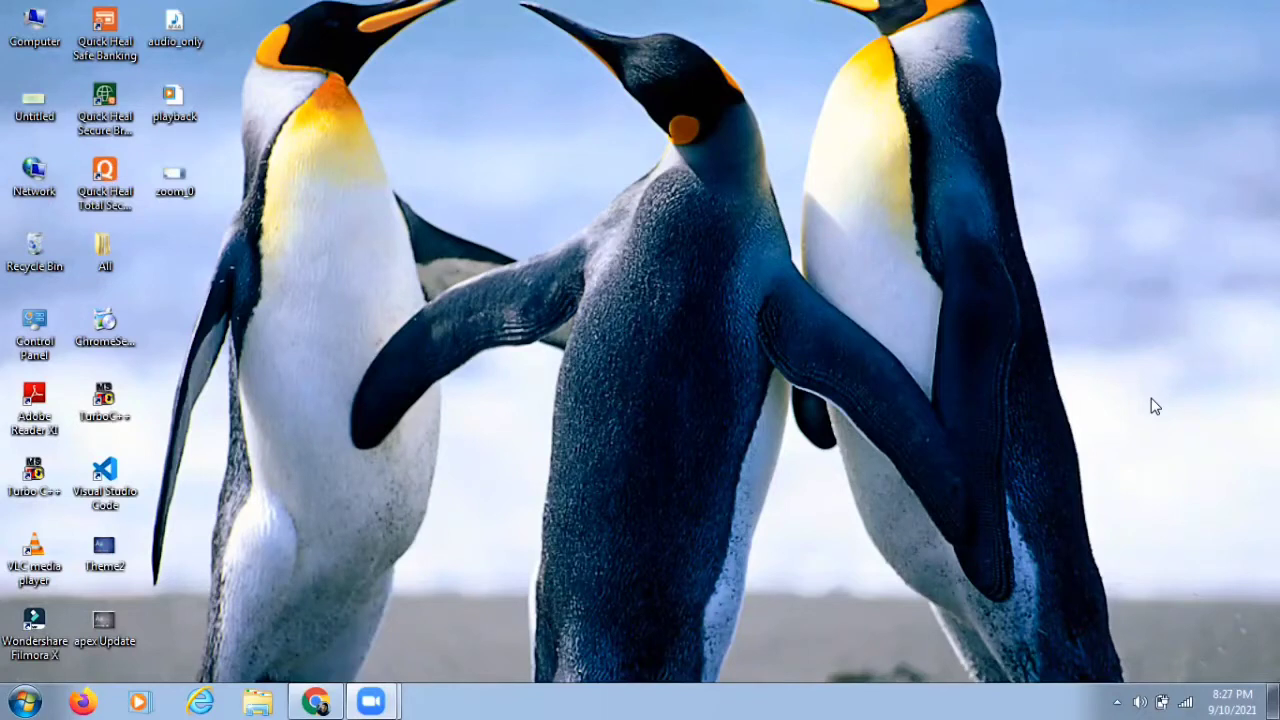
# Step: Launch Microsoft Office Word 2007 from the Start menu with a blank document
pyautogui.click(26, 701)
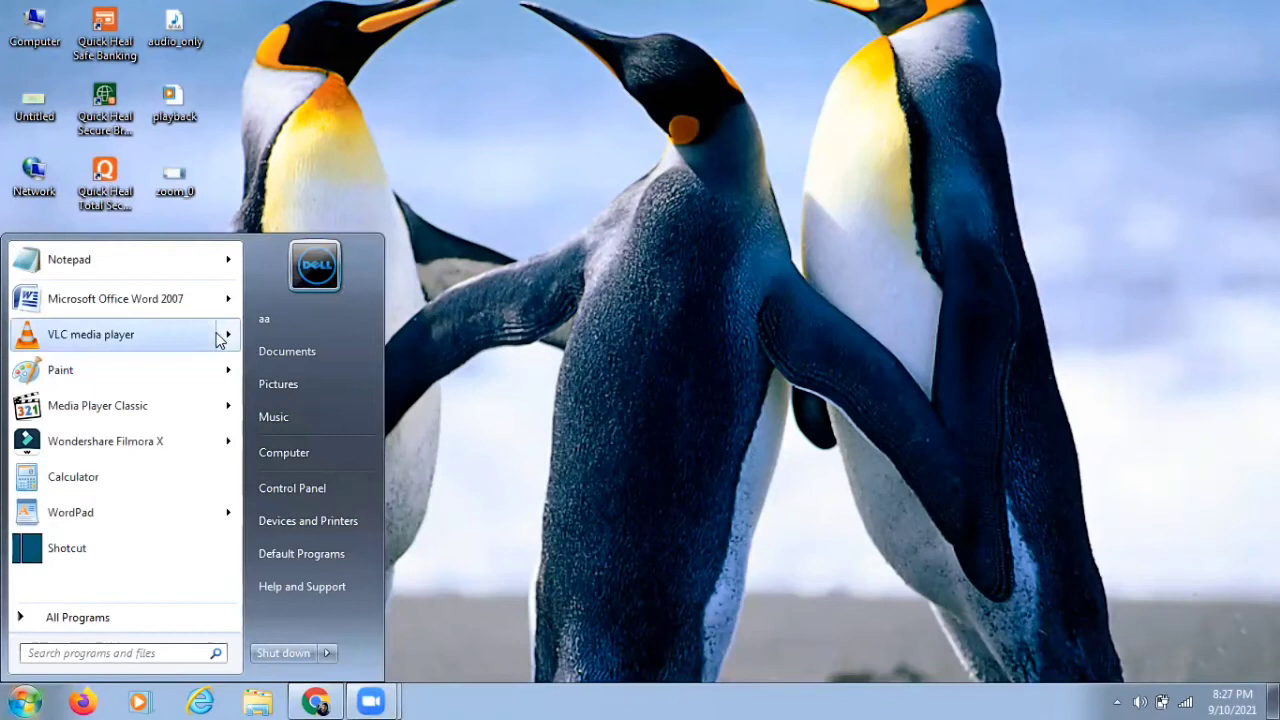
pyautogui.click(192, 299)
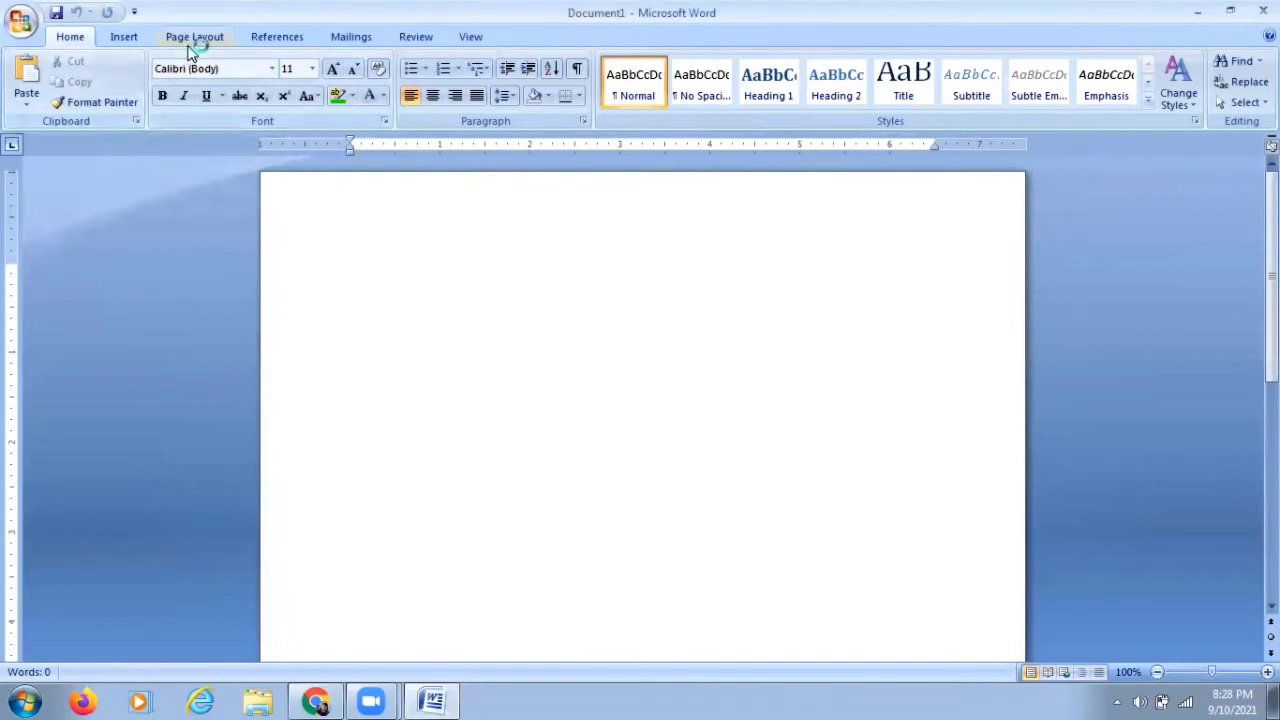
pyautogui.click(192, 38)
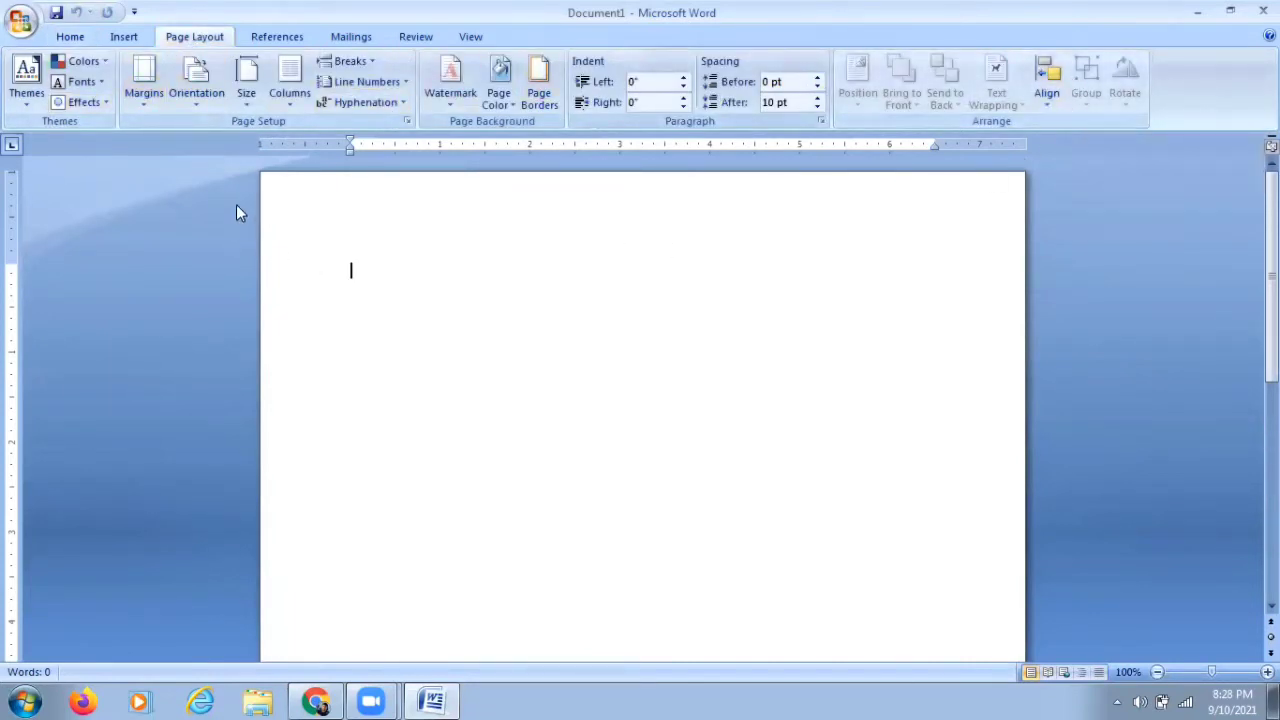
pyautogui.click(258, 37)
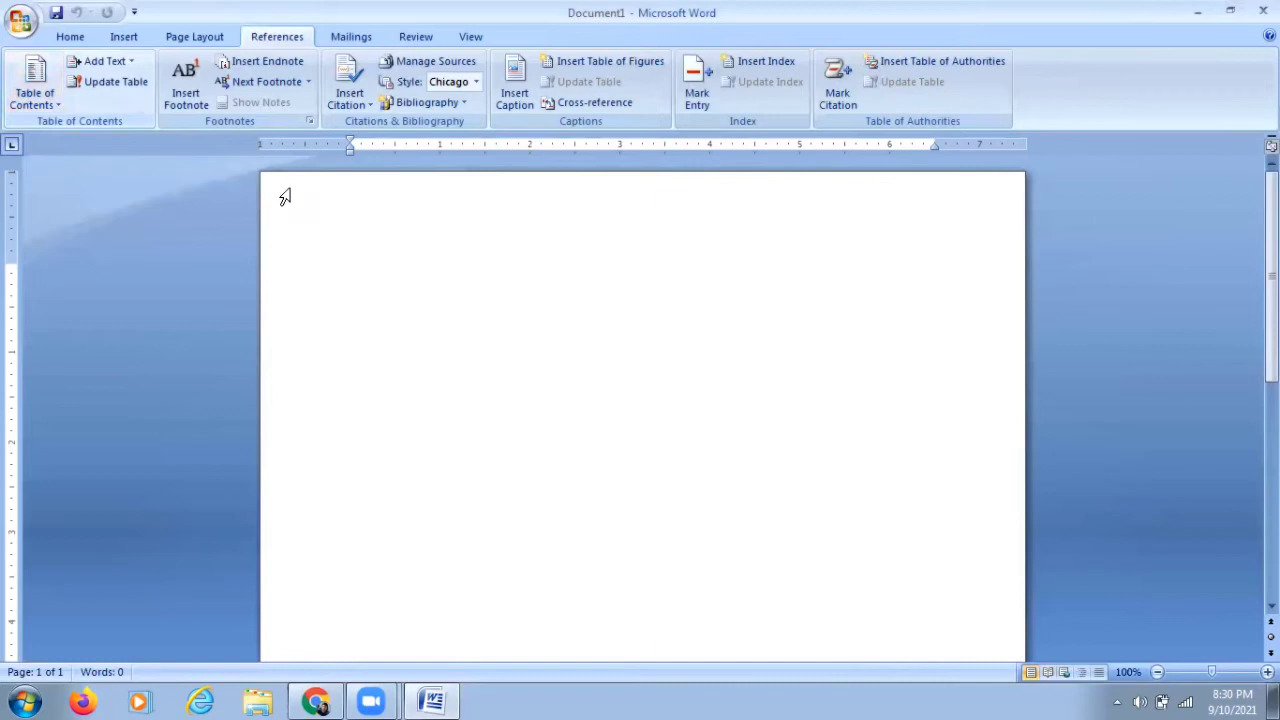
# Step: Try inserting a Manual Table of contents, then delete it again
pyautogui.scroll(-2, 374, 277)
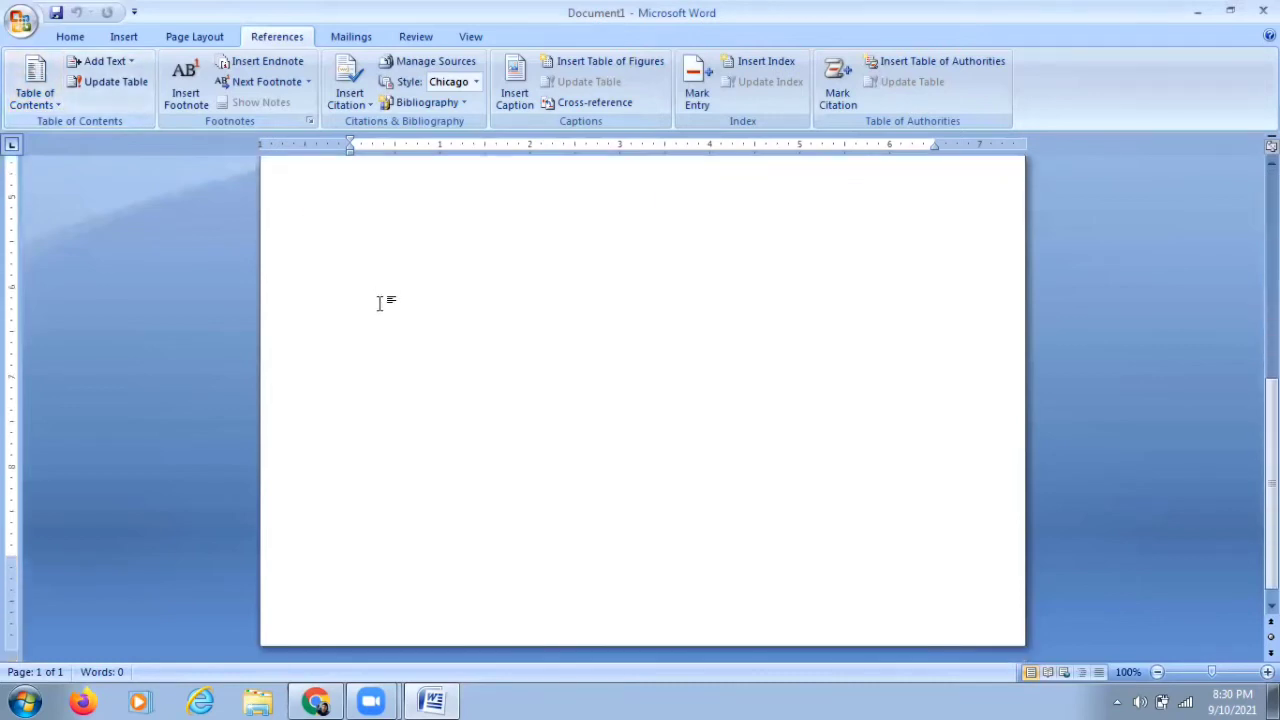
pyautogui.scroll(2, 379, 303)
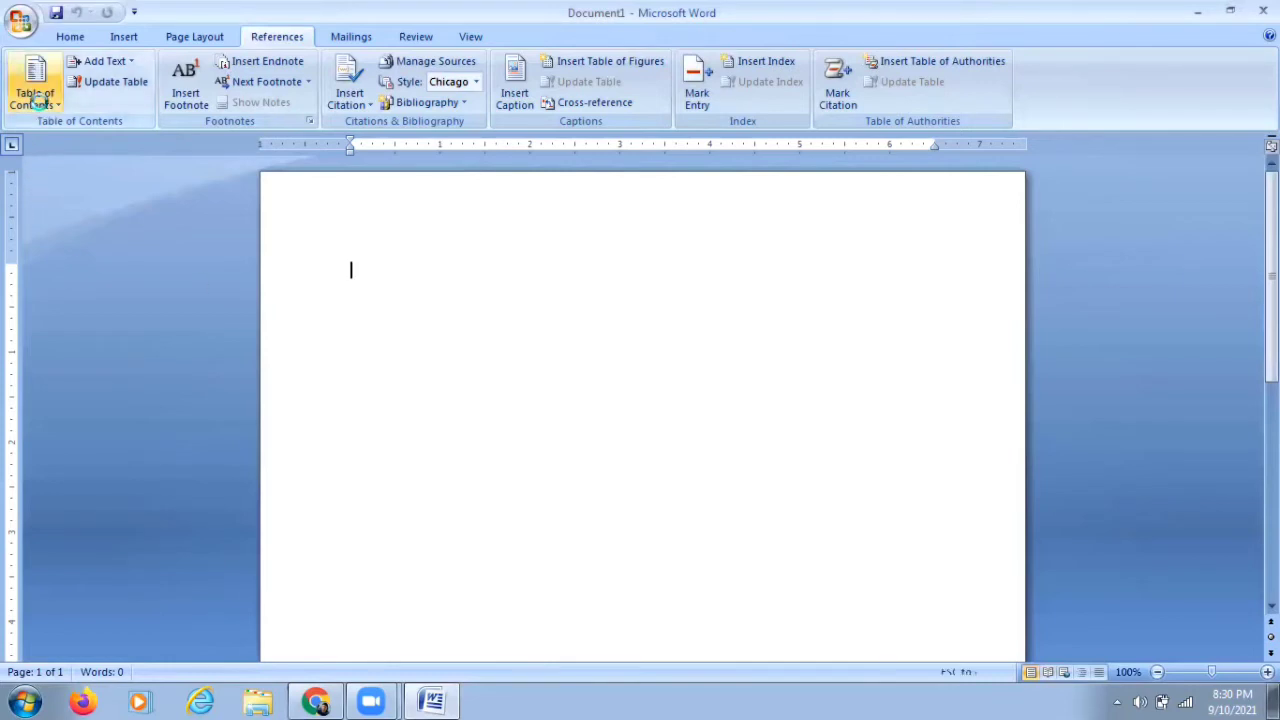
pyautogui.click(37, 100)
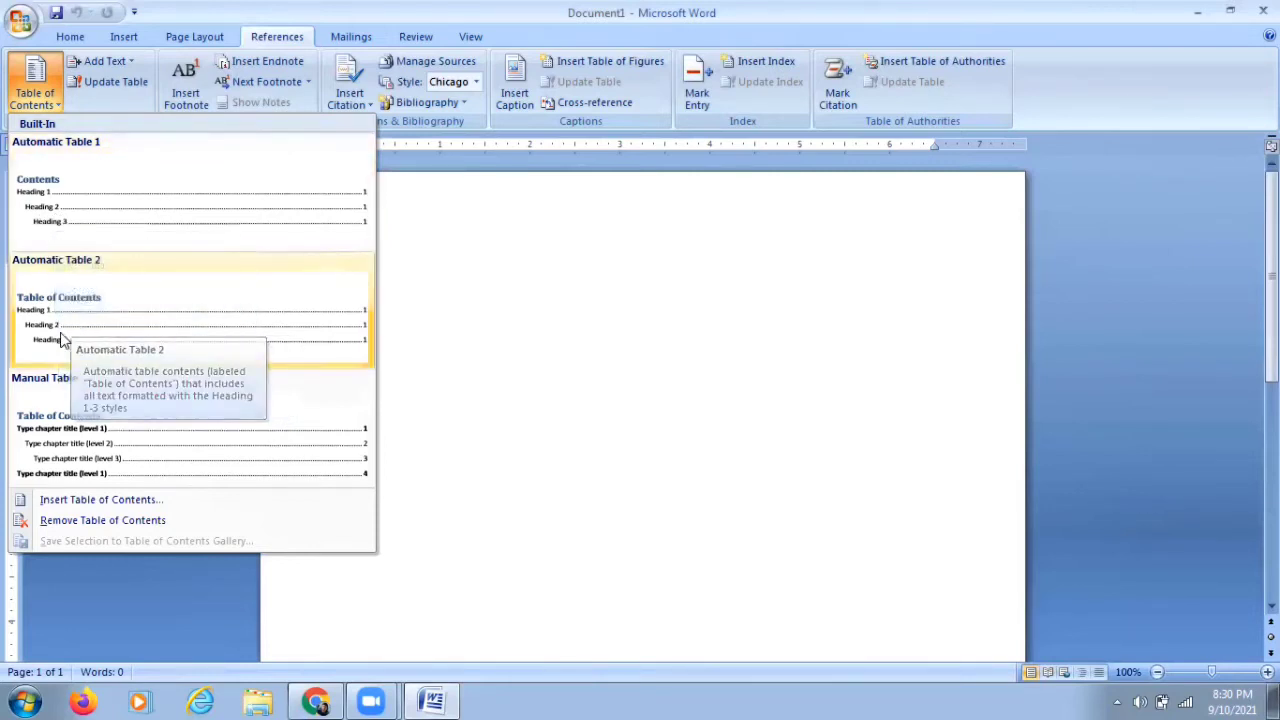
pyautogui.click(62, 450)
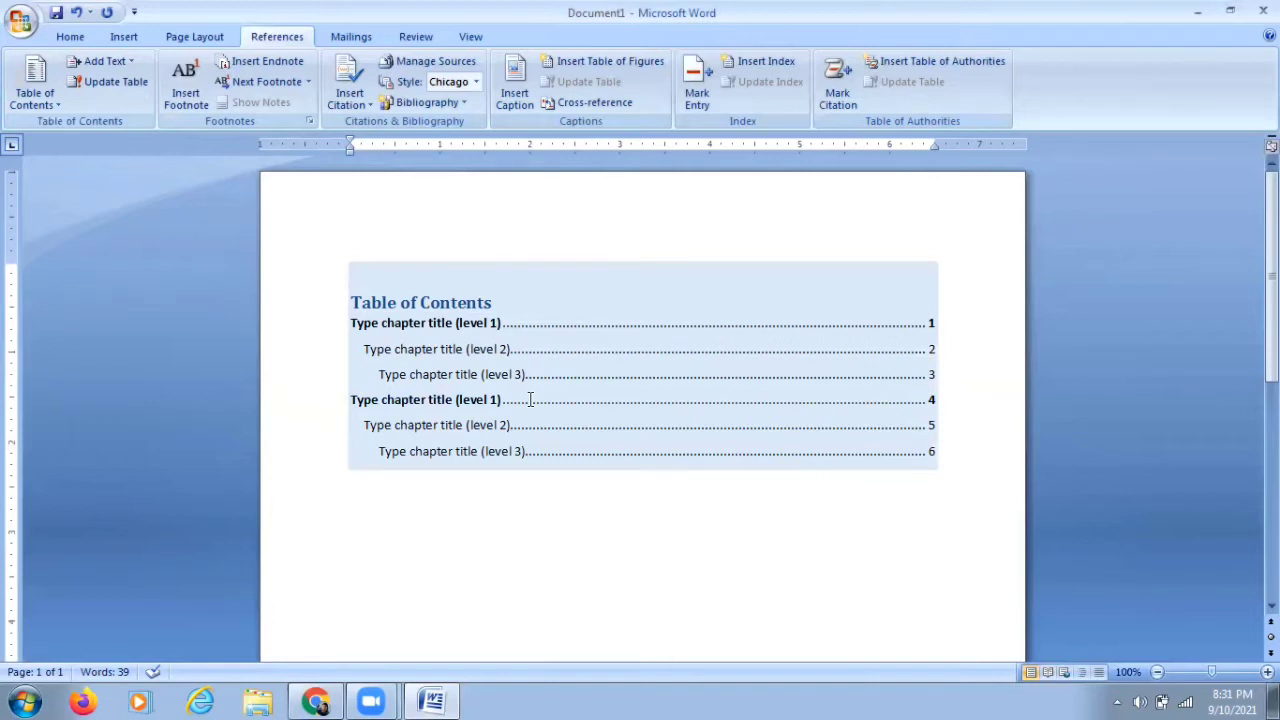
pyautogui.press('Delete')
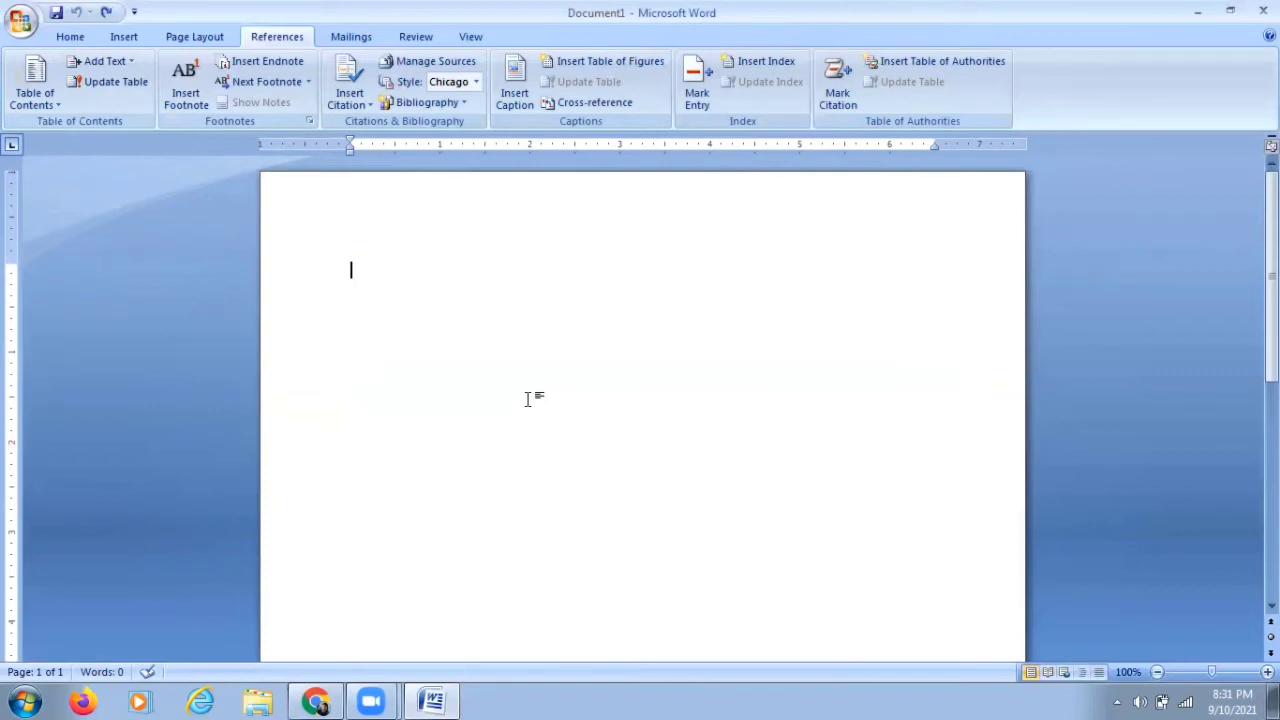
# Step: On the second page, write the heading "Section : 1" followed by the line "This is section 1"
pyautogui.scroll(-1, 527, 399)
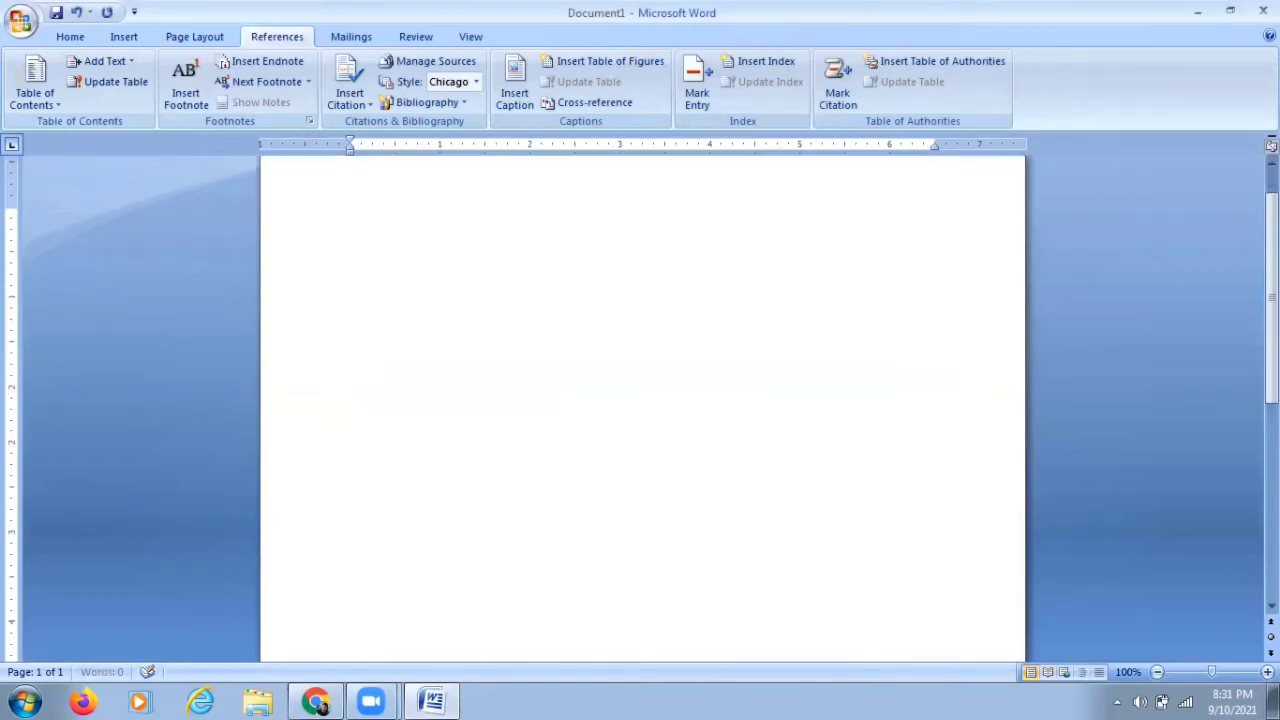
pyautogui.scroll(-10, 642, 400)
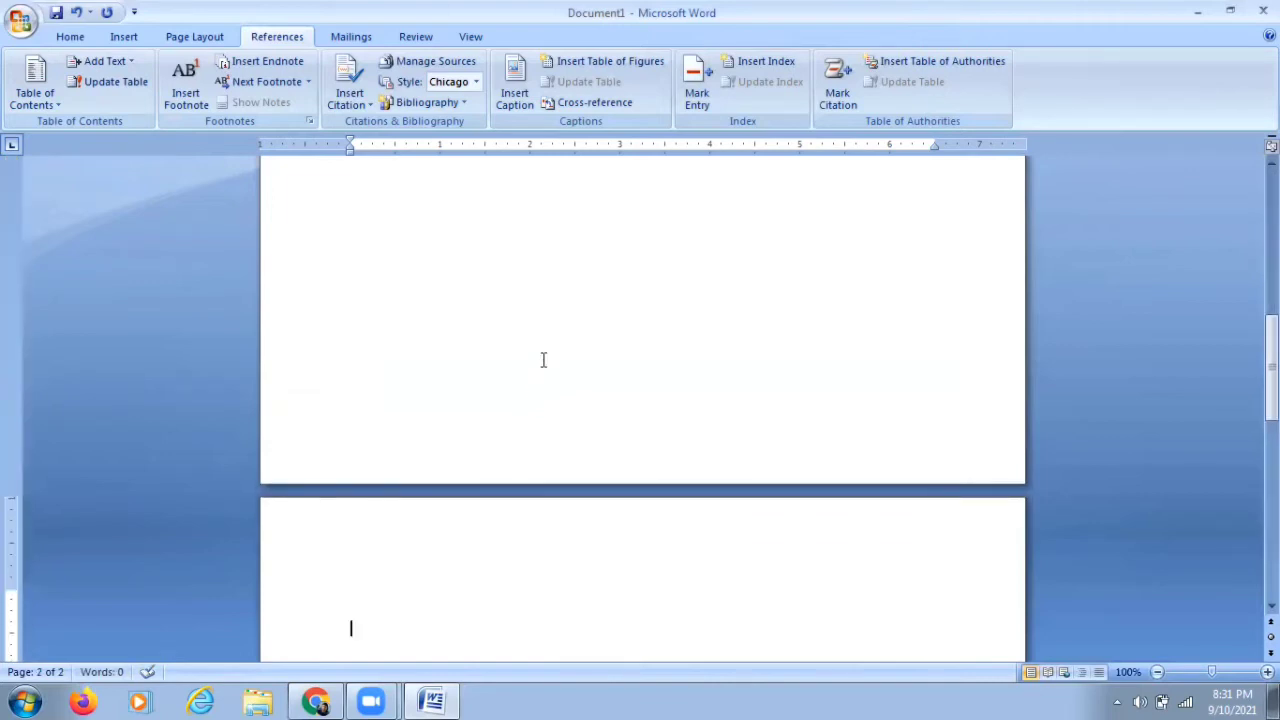
pyautogui.scroll(-2, 530, 375)
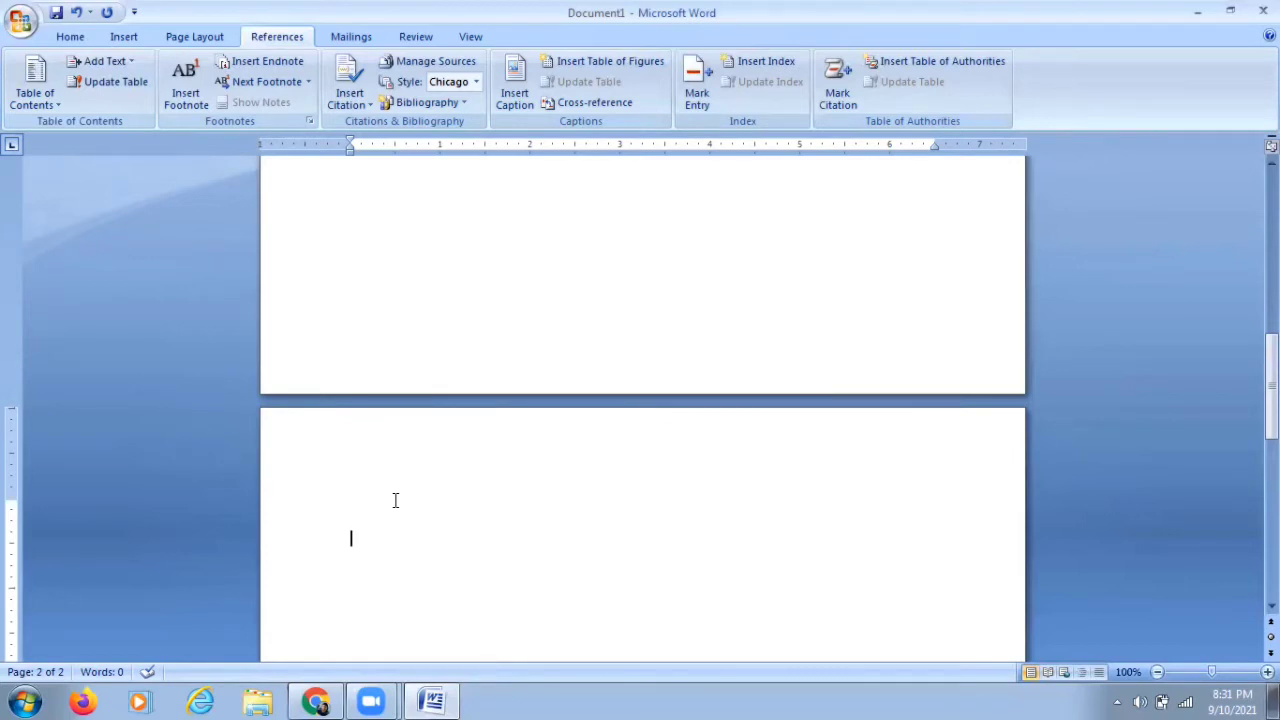
pyautogui.write('Section : 1')
pyautogui.press('Return')
pyautogui.write('Th')
pyautogui.write('is is section 1')
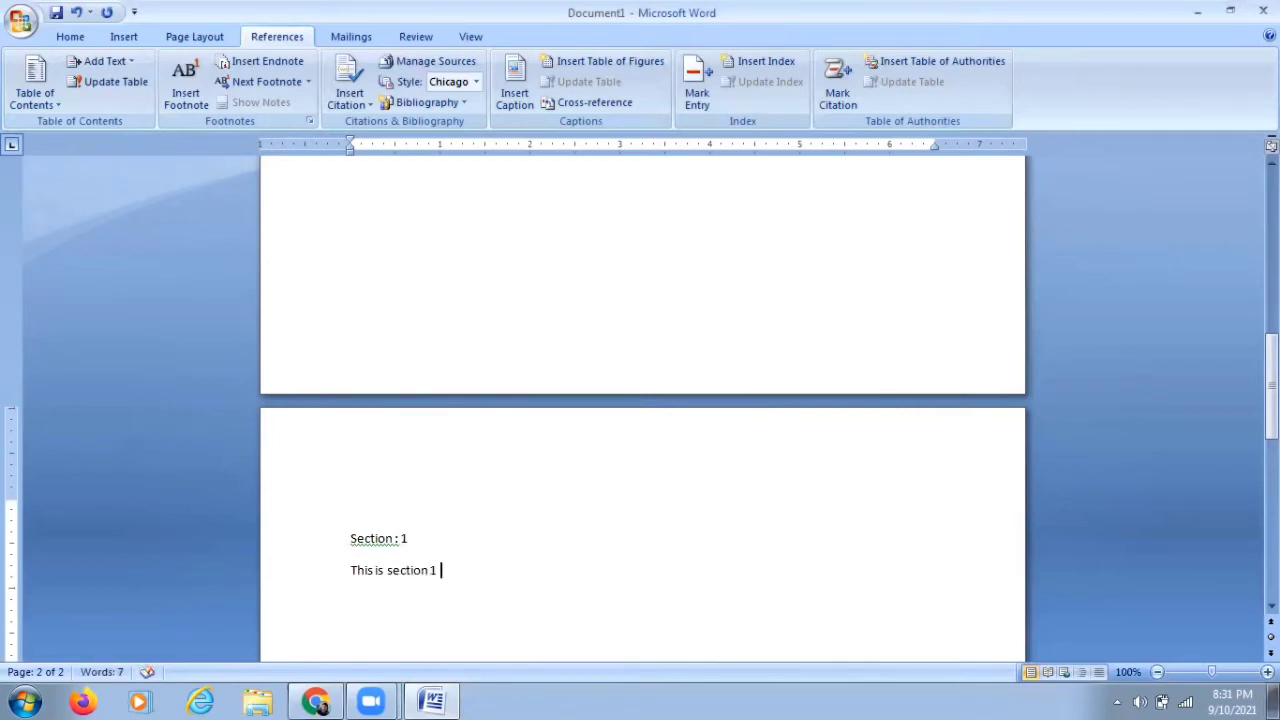
# Step: Insert a page break and paste a copy of the Section 1 text onto the new page
pyautogui.hotkey('ctrl', 'a')
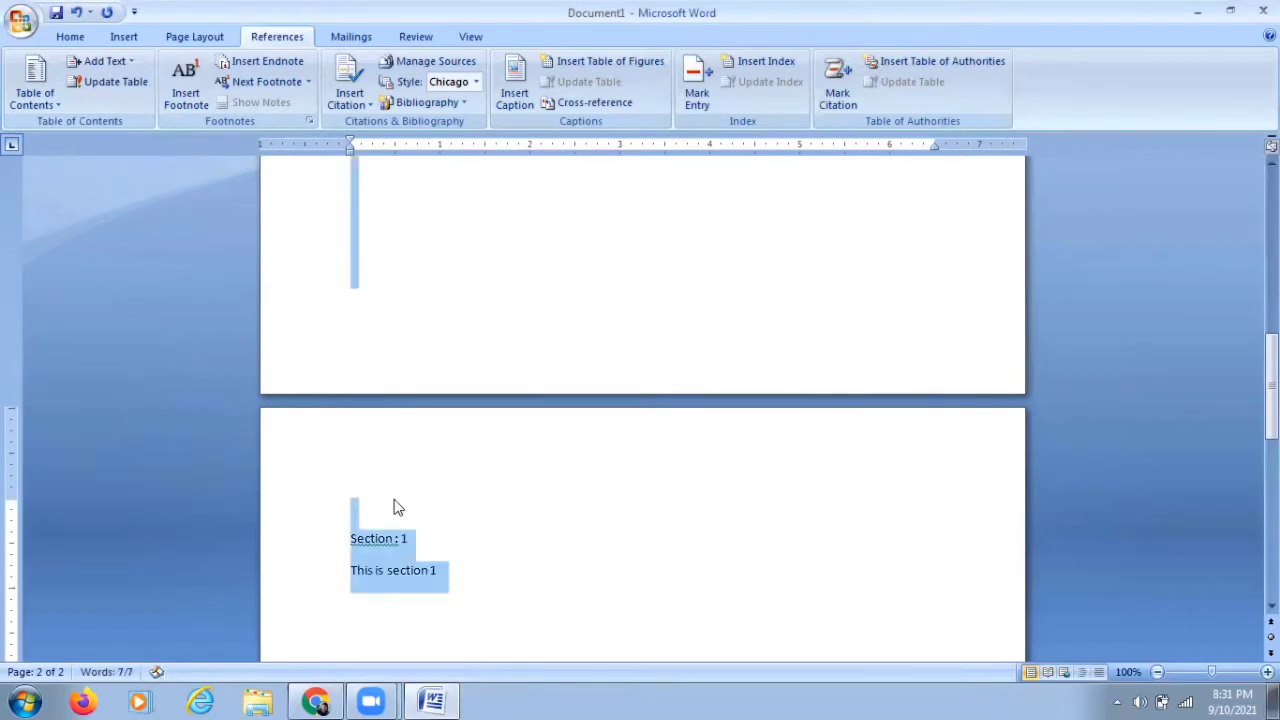
pyautogui.click(396, 508)
pyautogui.moveTo(463, 563); pyautogui.dragTo(367, 549)
pyautogui.hotkey('ctrl', 'c')
pyautogui.click(475, 563)
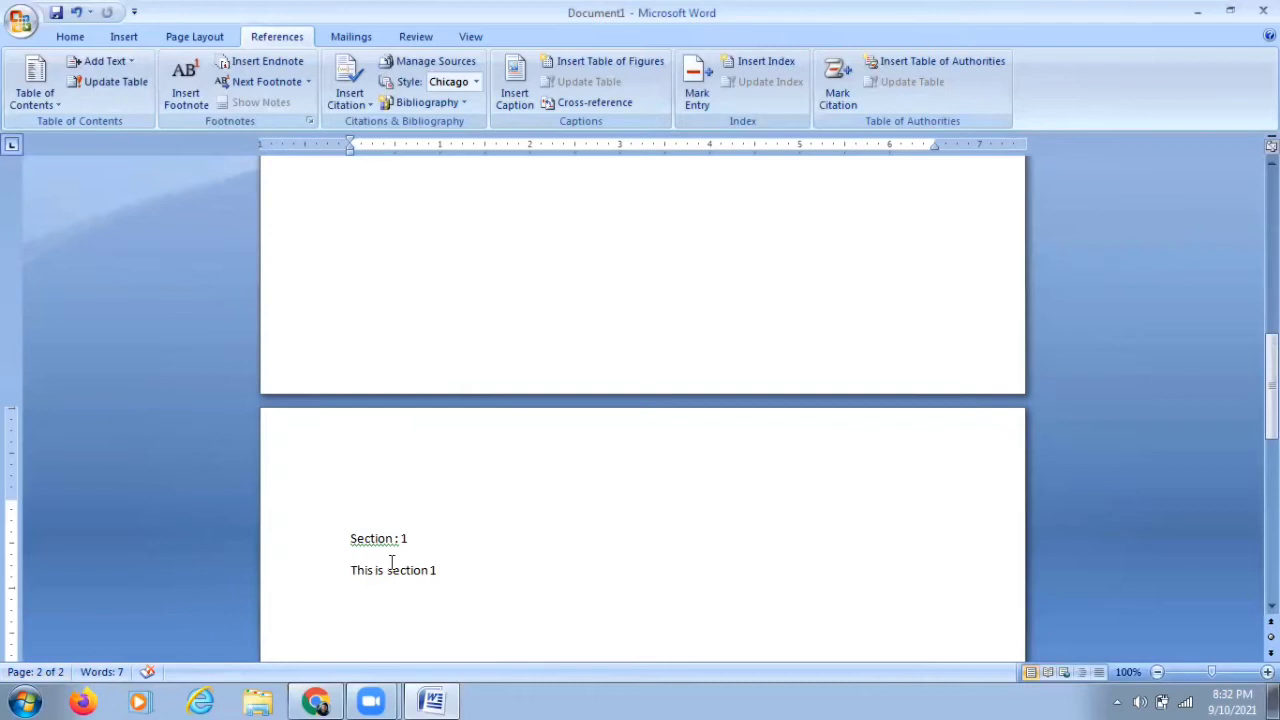
pyautogui.hotkey('ctrl', 'Return')
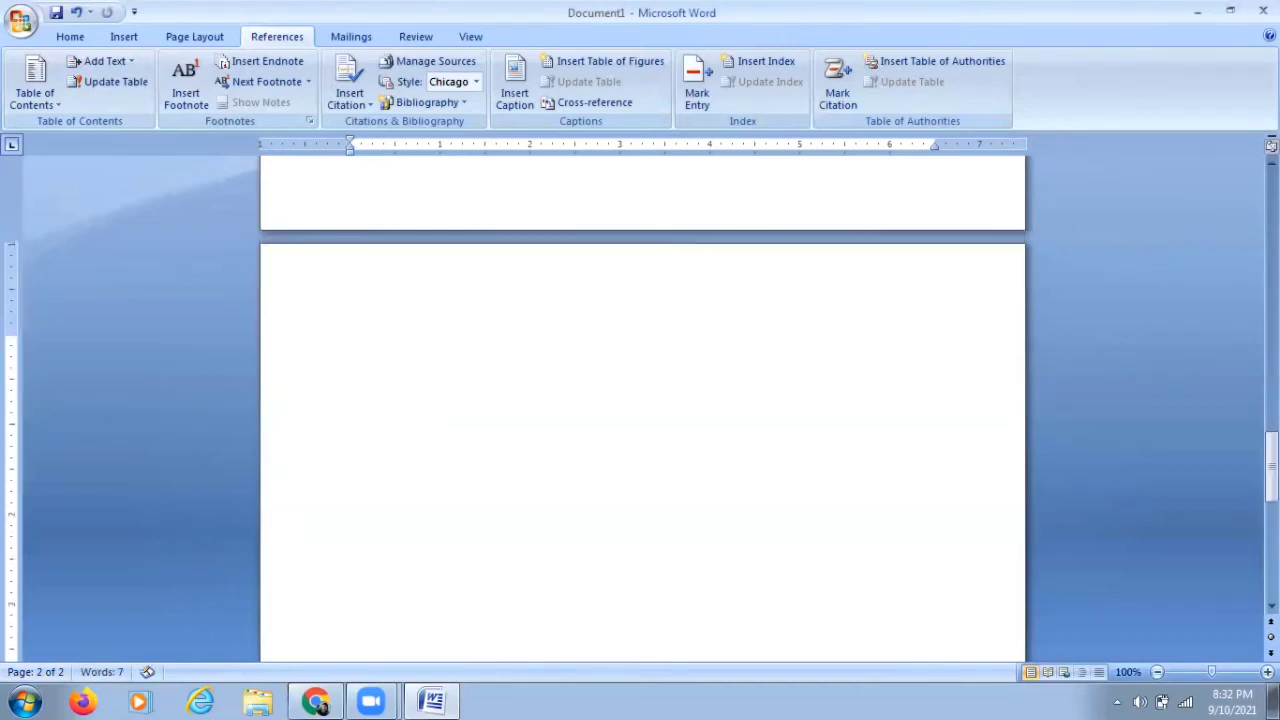
pyautogui.press('BackSpace')
pyautogui.press('BackSpace')
pyautogui.press('BackSpace')
pyautogui.press('BackSpace')
pyautogui.press('BackSpace')
pyautogui.press('BackSpace')
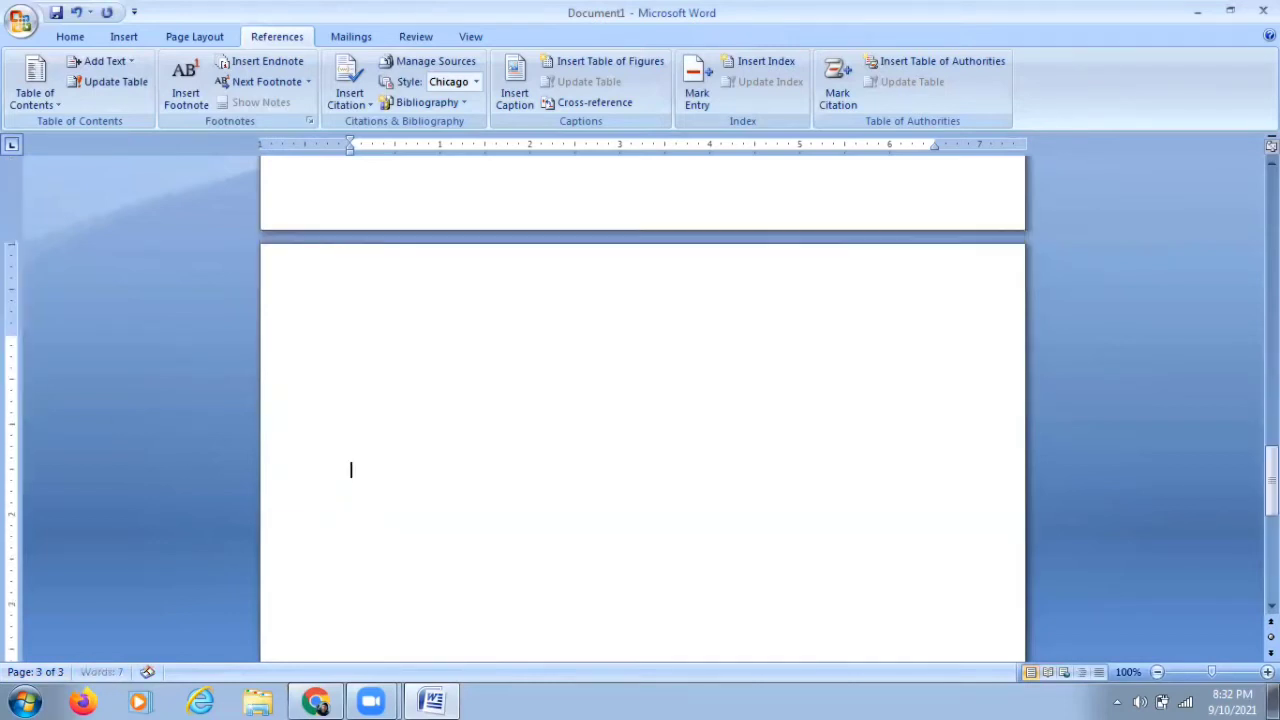
pyautogui.rightClick(380, 343)
pyautogui.click(431, 397)
pyautogui.click(416, 345)
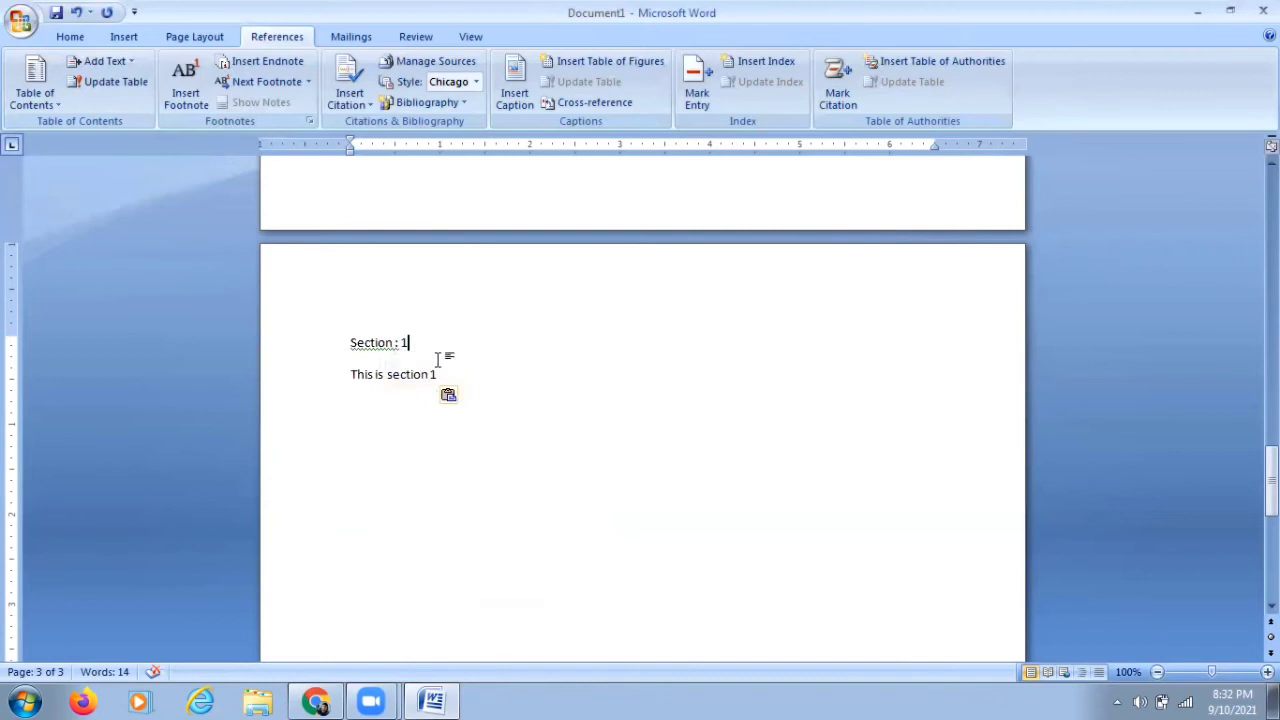
# Step: Change the pasted text to "Section : 2" and "This is section 2."
pyautogui.press('BackSpace')
pyautogui.write('2')
pyautogui.press('Down')
pyautogui.press('Right')
pyautogui.press('Right')
pyautogui.press('Right')
pyautogui.press('Right')
pyautogui.press('Delete')
pyautogui.write('2.')
# Step: Copy the Section 2 heading and line and paste them onto the next page
pyautogui.moveTo(440, 374); pyautogui.dragTo(362, 356)
pyautogui.hotkey('ctrl', 'c')
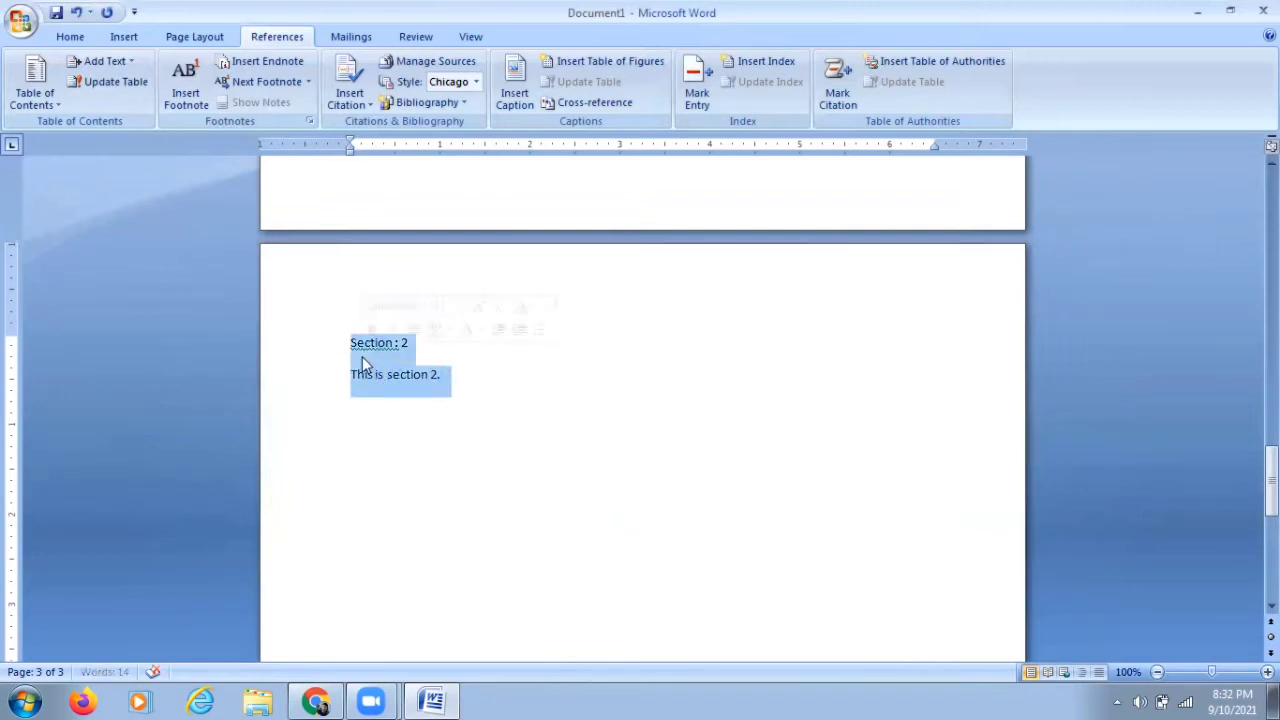
pyautogui.scroll(-3, 400, 406)
pyautogui.scroll(-2, 400, 406)
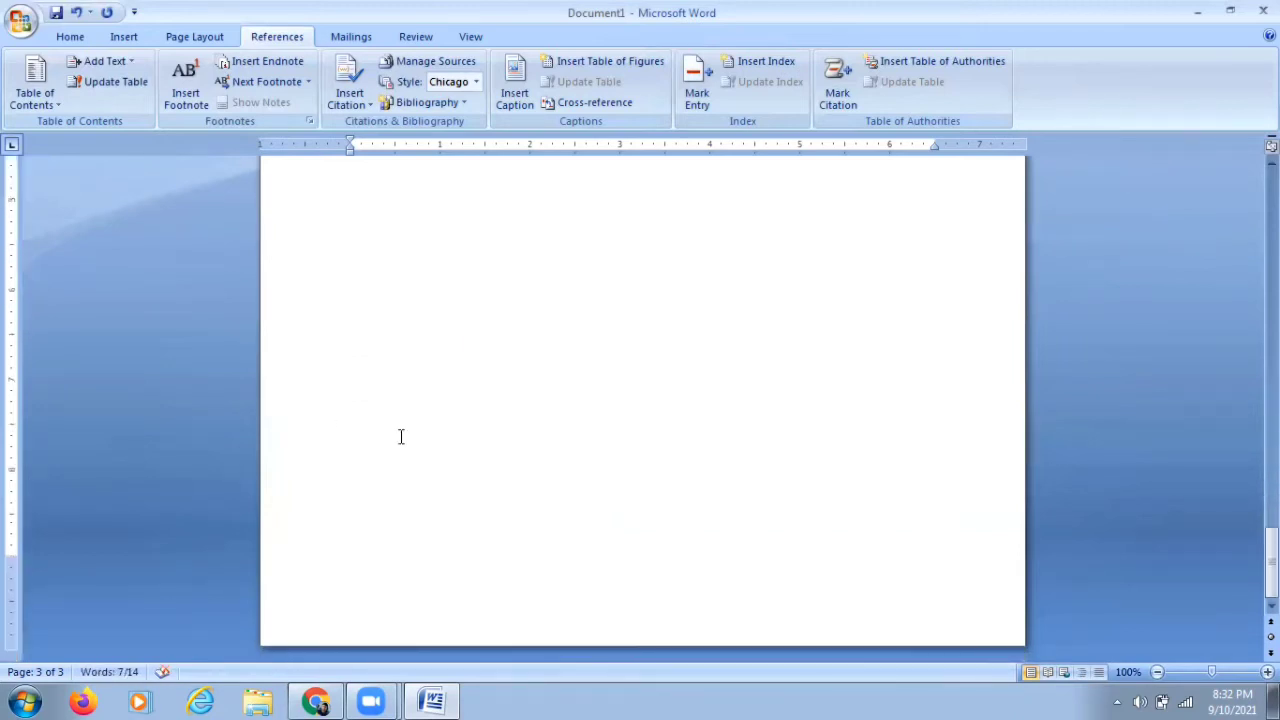
pyautogui.click(397, 491)
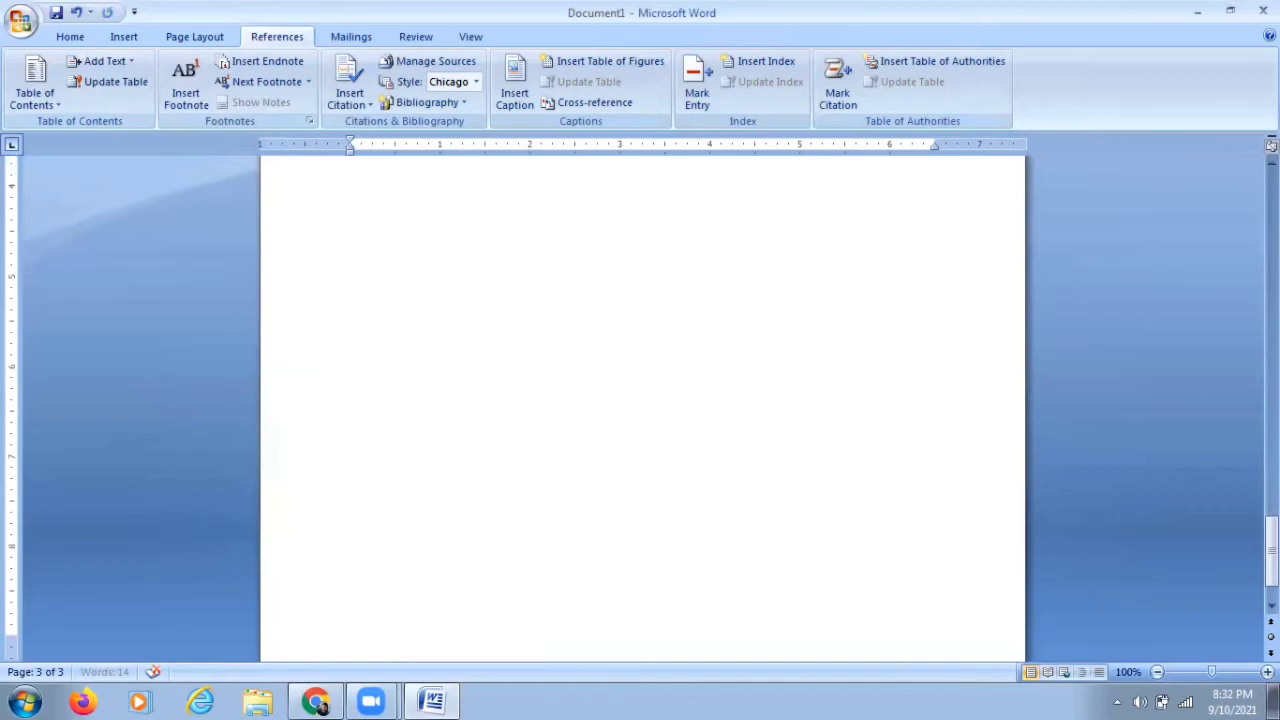
pyautogui.scroll(3, 352, 597)
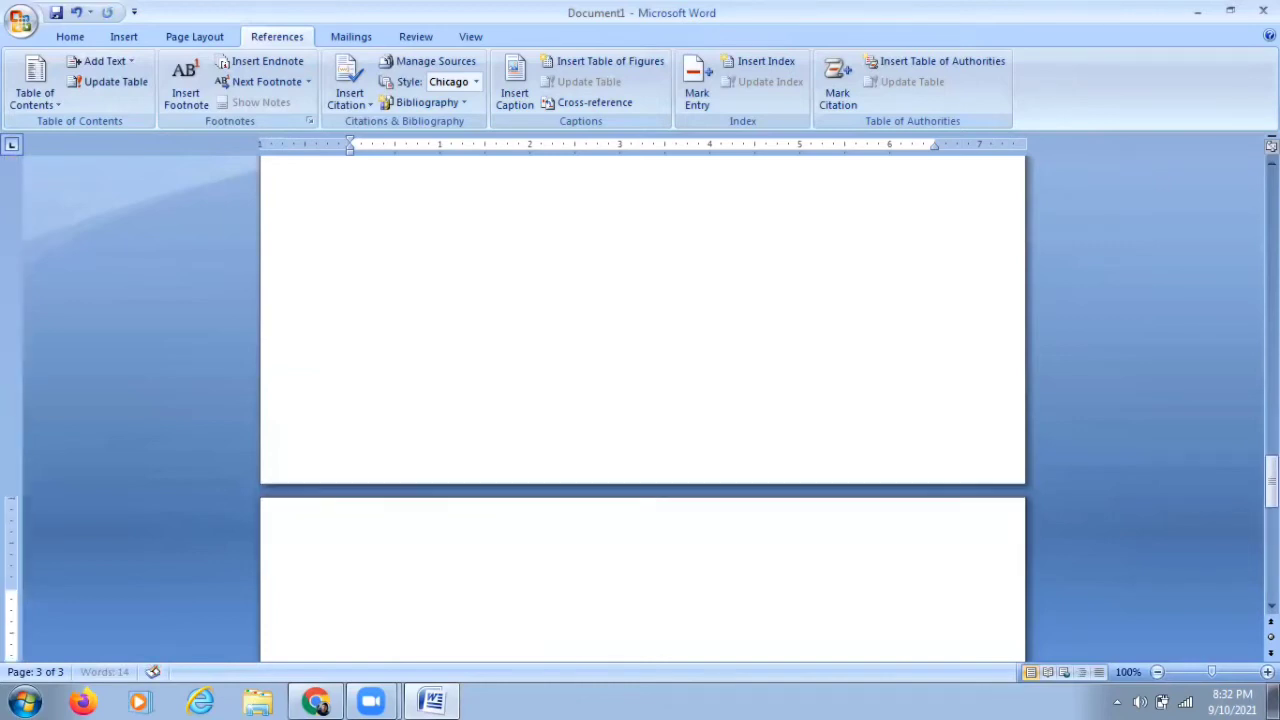
pyautogui.hotkey('ctrl', 'v')
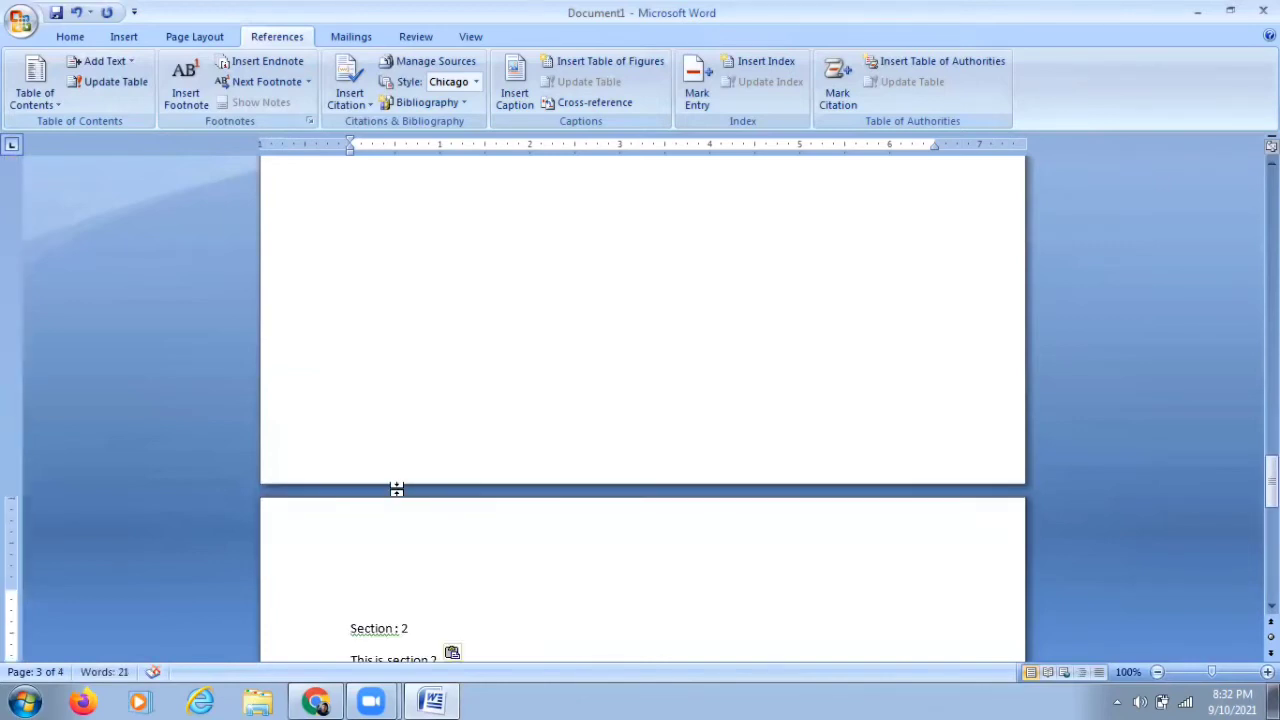
# Step: Renumber the newest copy to "Section : 3" and "This is section 3."
pyautogui.scroll(-2, 398, 489)
pyautogui.click(409, 538)
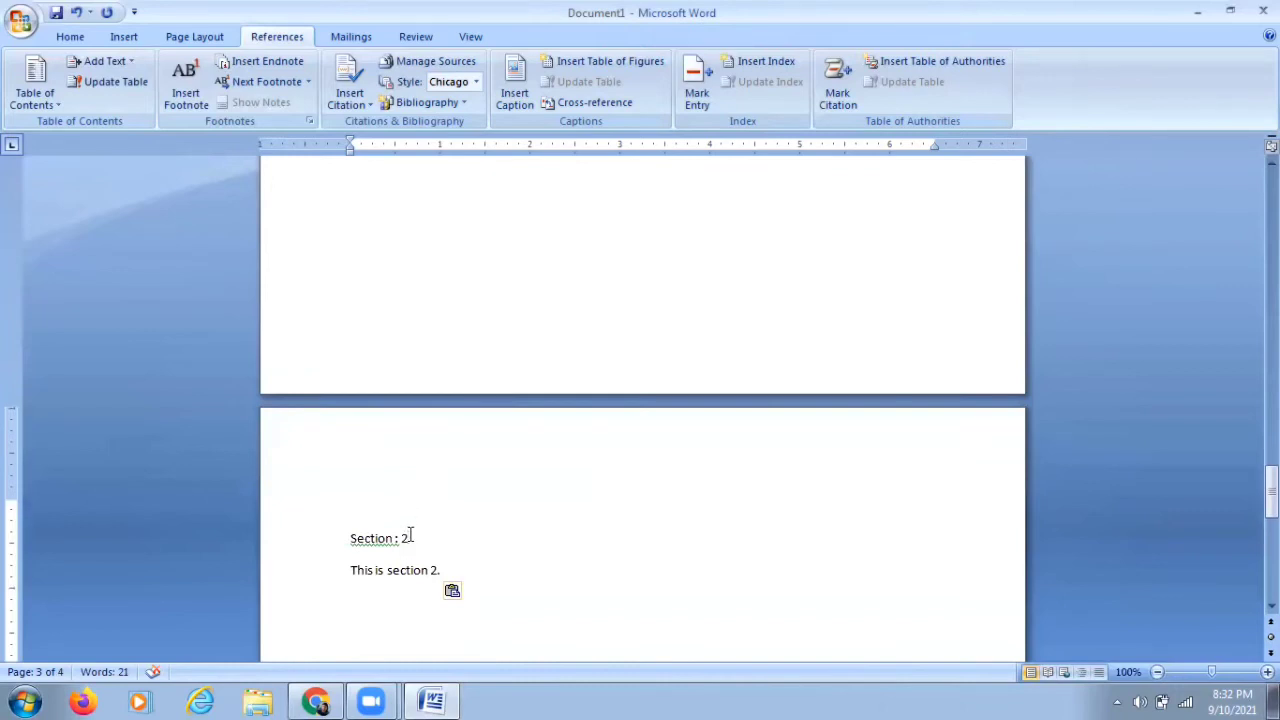
pyautogui.press('BackSpace')
pyautogui.write('3')
pyautogui.press('BackSpace')
pyautogui.write('3')
# Step: Insert an Automatic Table 1 table of contents at the top of the first page
pyautogui.scroll(6, 563, 528)
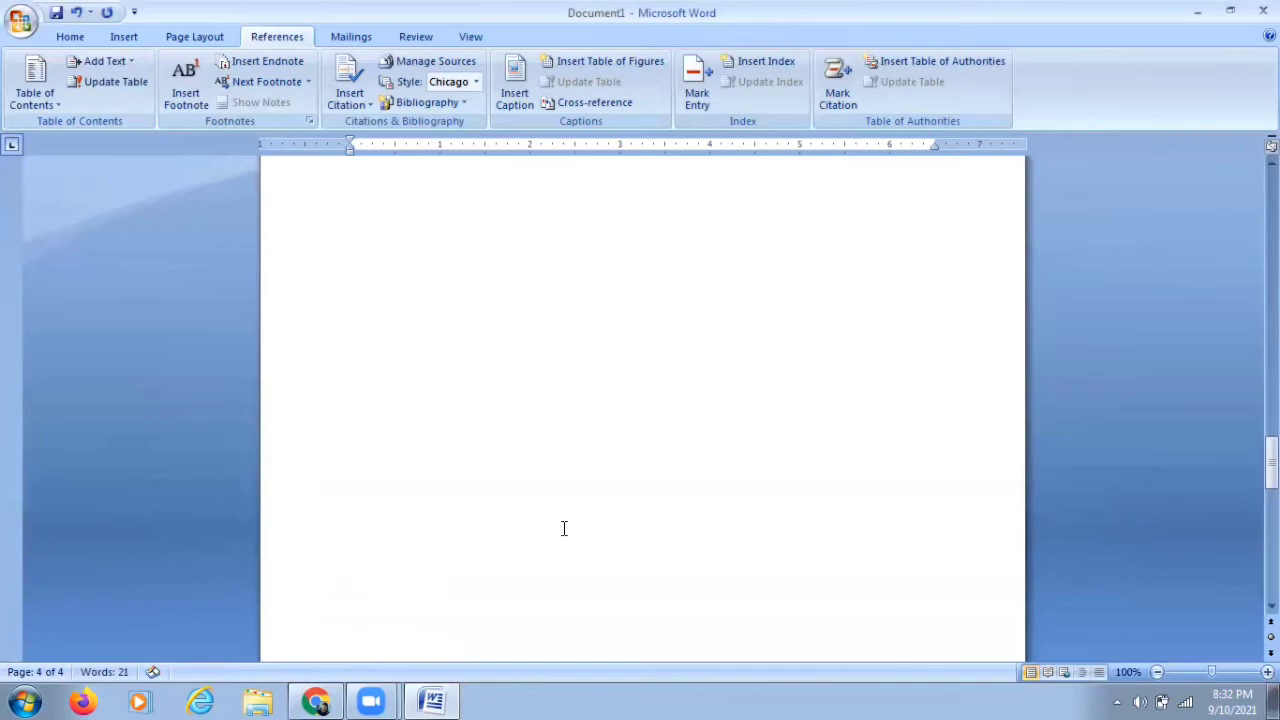
pyautogui.scroll(12, 563, 528)
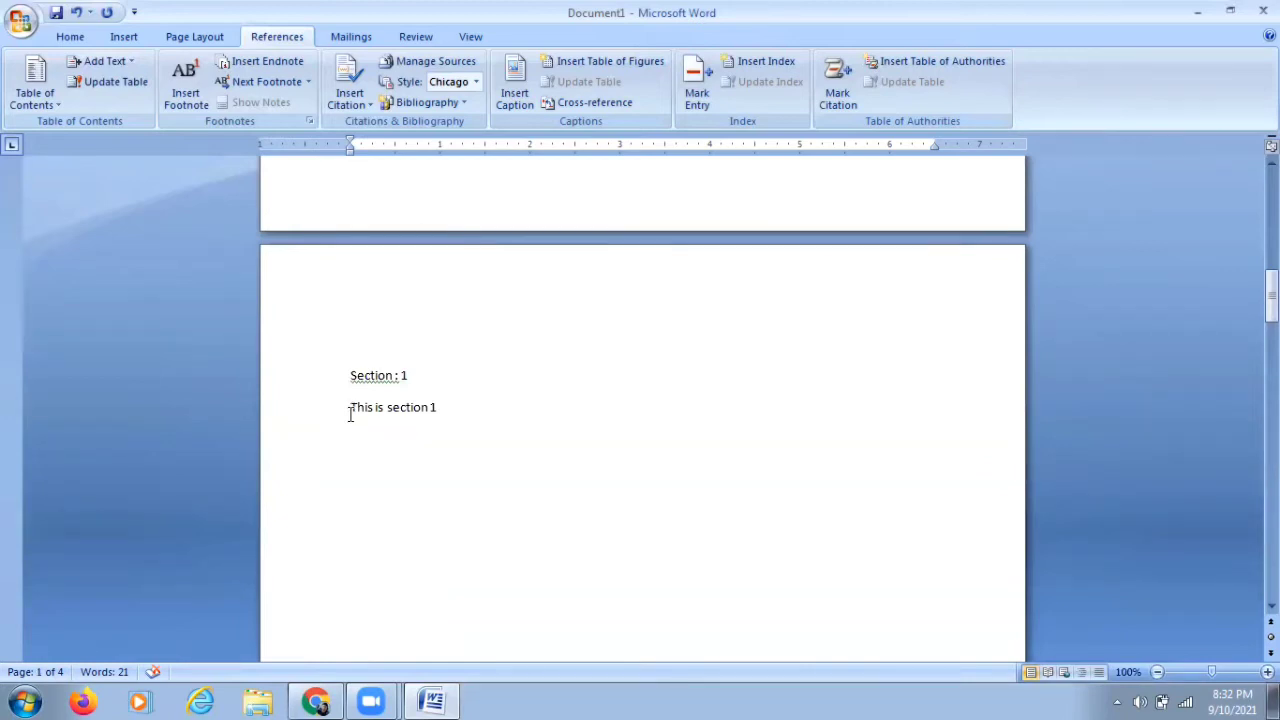
pyautogui.scroll(6, 485, 482)
pyautogui.scroll(4, 485, 482)
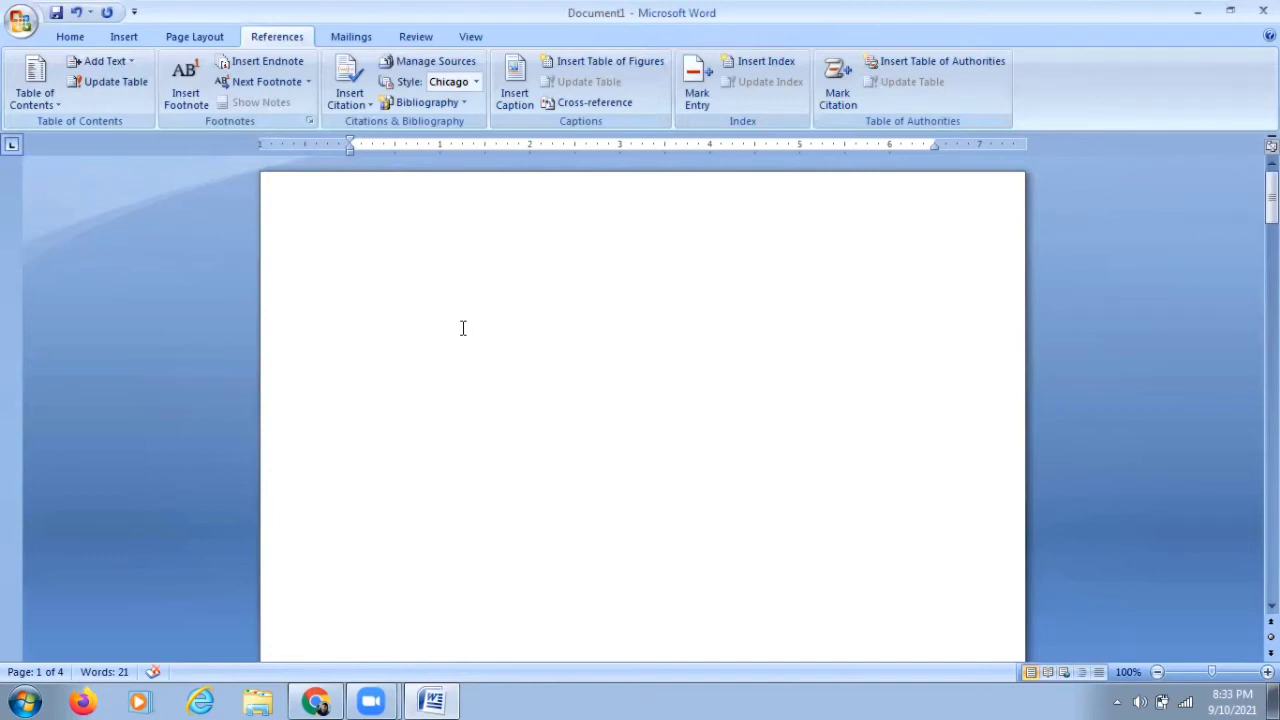
pyautogui.click(394, 291)
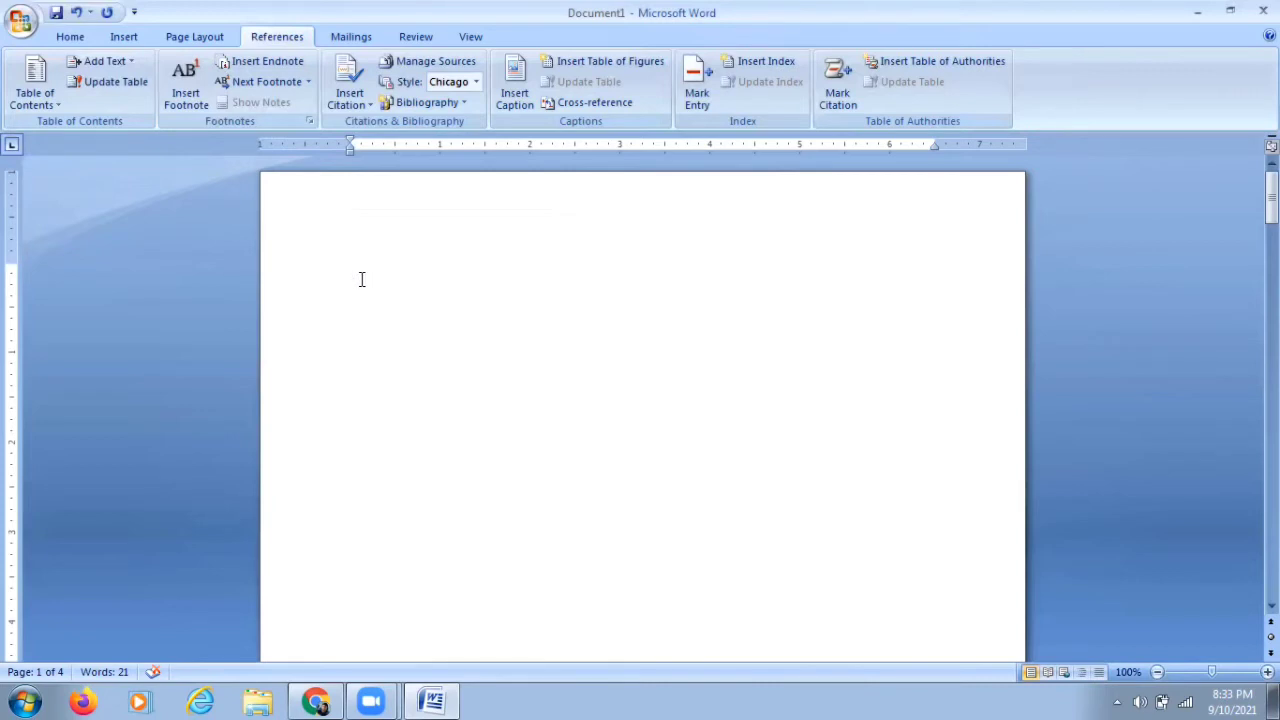
pyautogui.click(43, 103)
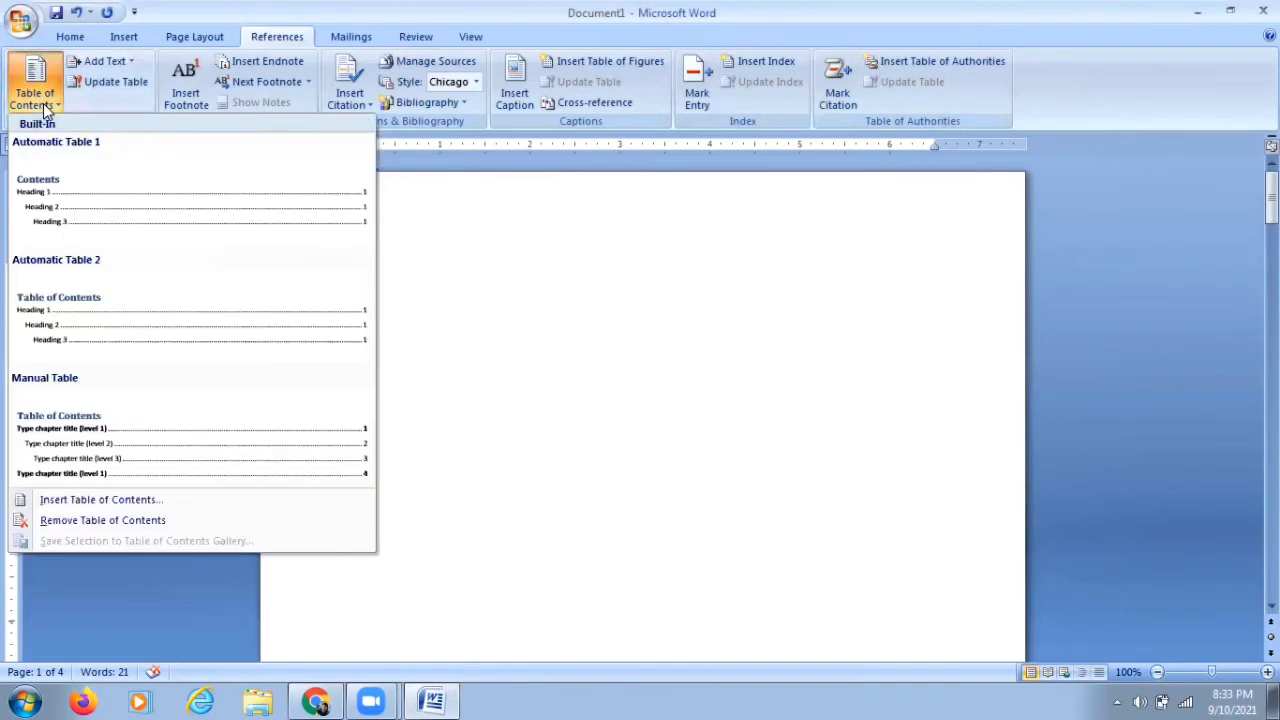
pyautogui.click(73, 218)
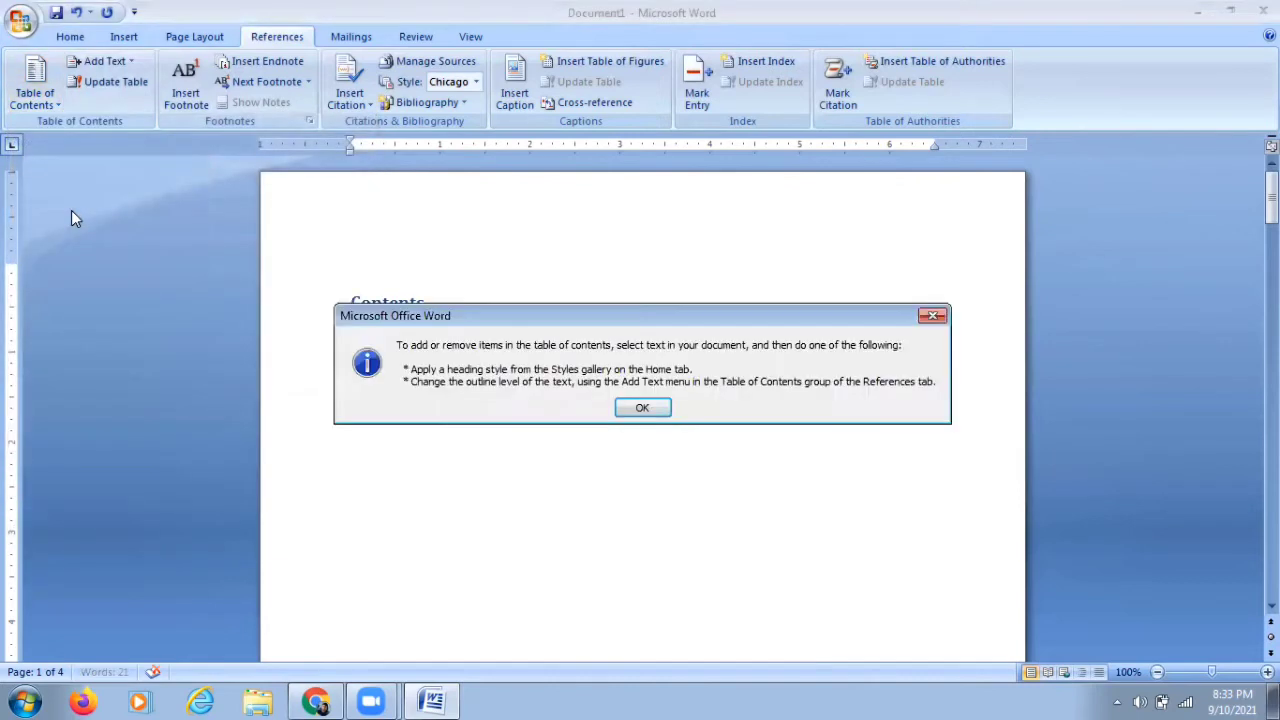
pyautogui.click(645, 408)
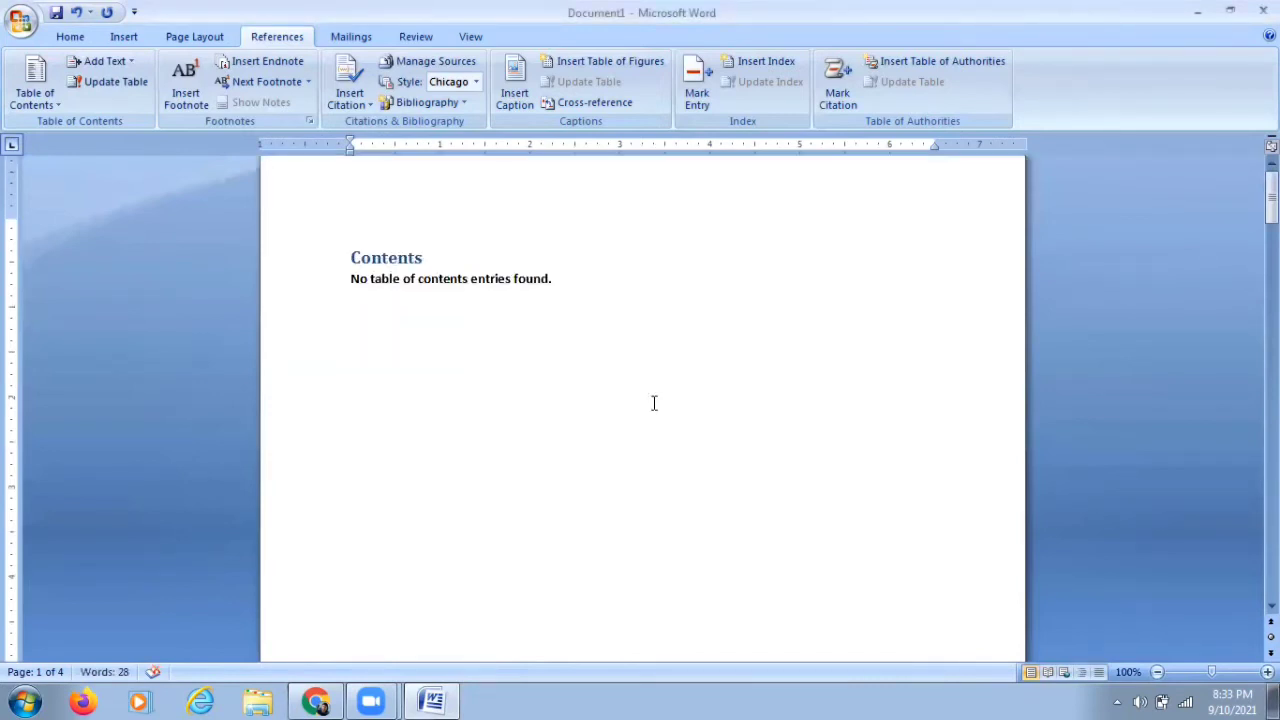
# Step: Scroll through the pages to review the table of contents and the section texts
pyautogui.click(527, 367)
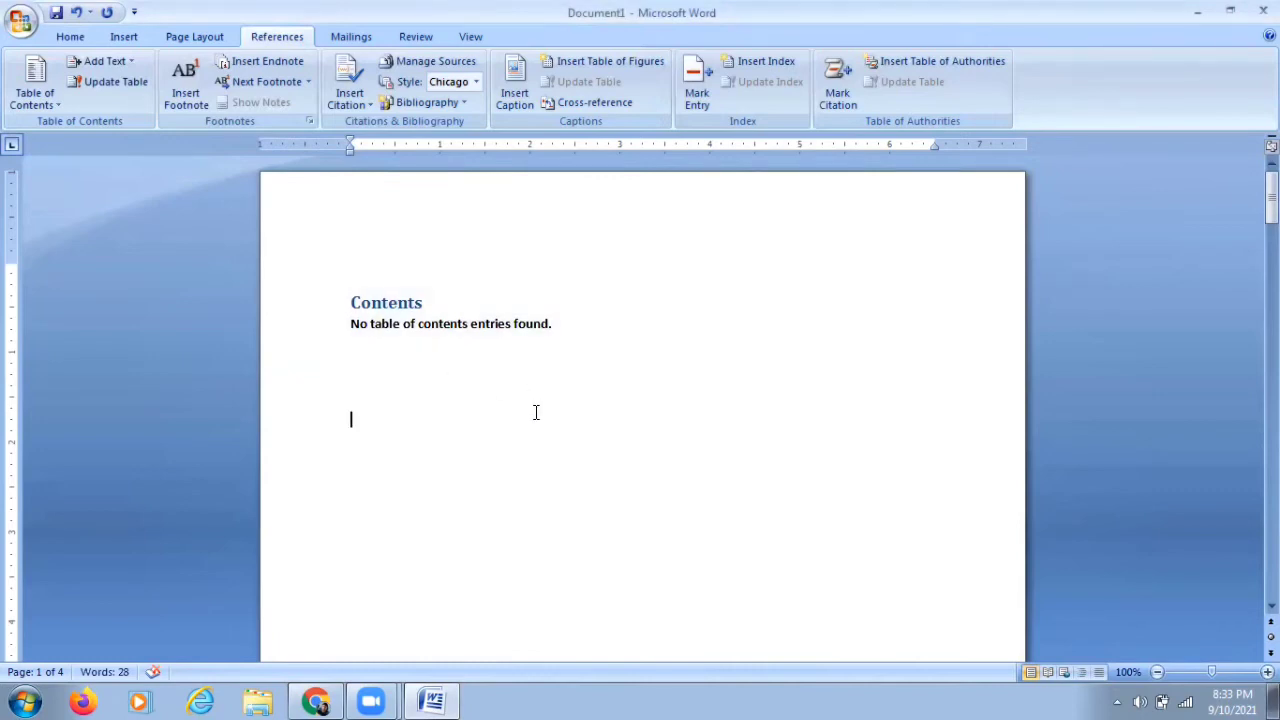
pyautogui.scroll(-20, 536, 412)
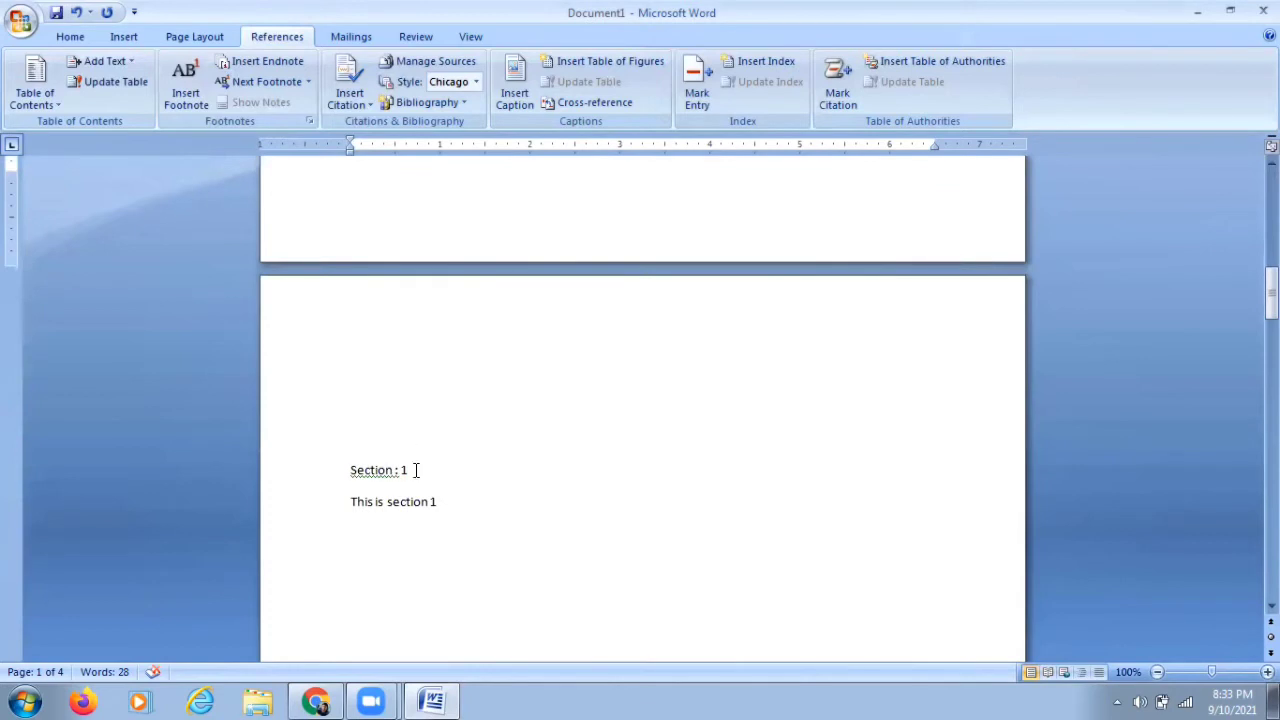
pyautogui.scroll(-10, 410, 478)
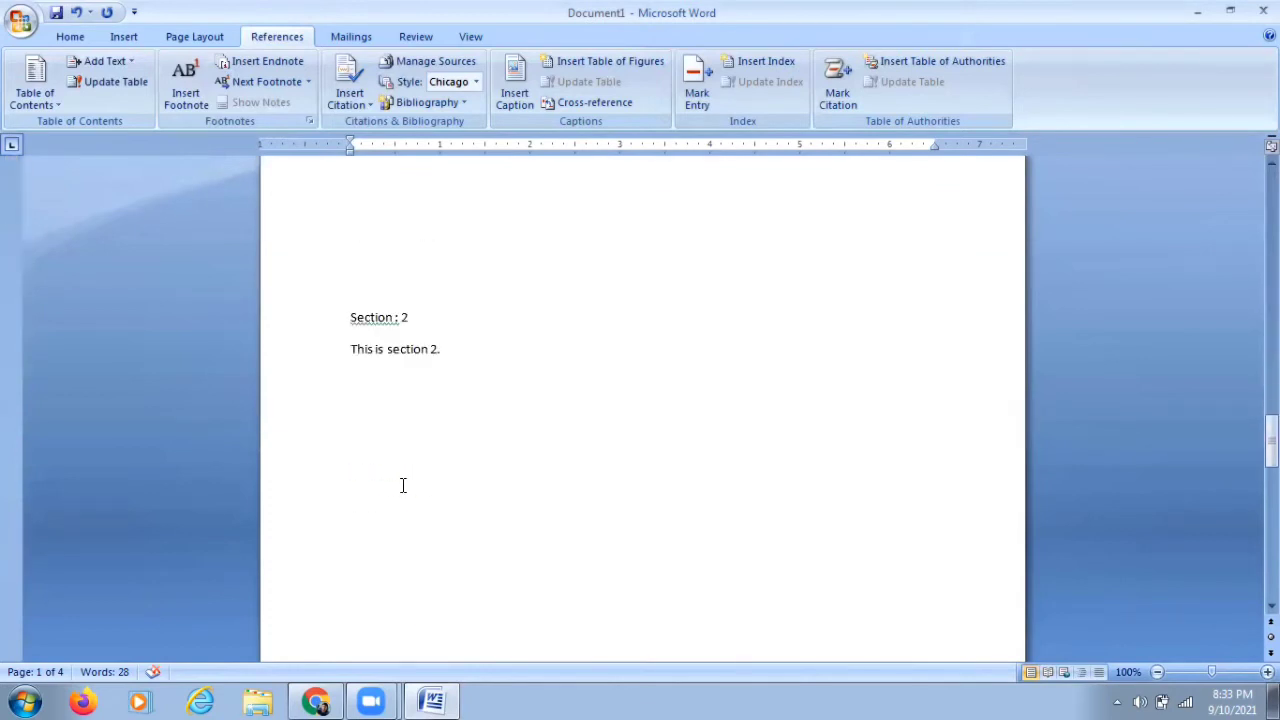
pyautogui.scroll(-10, 403, 485)
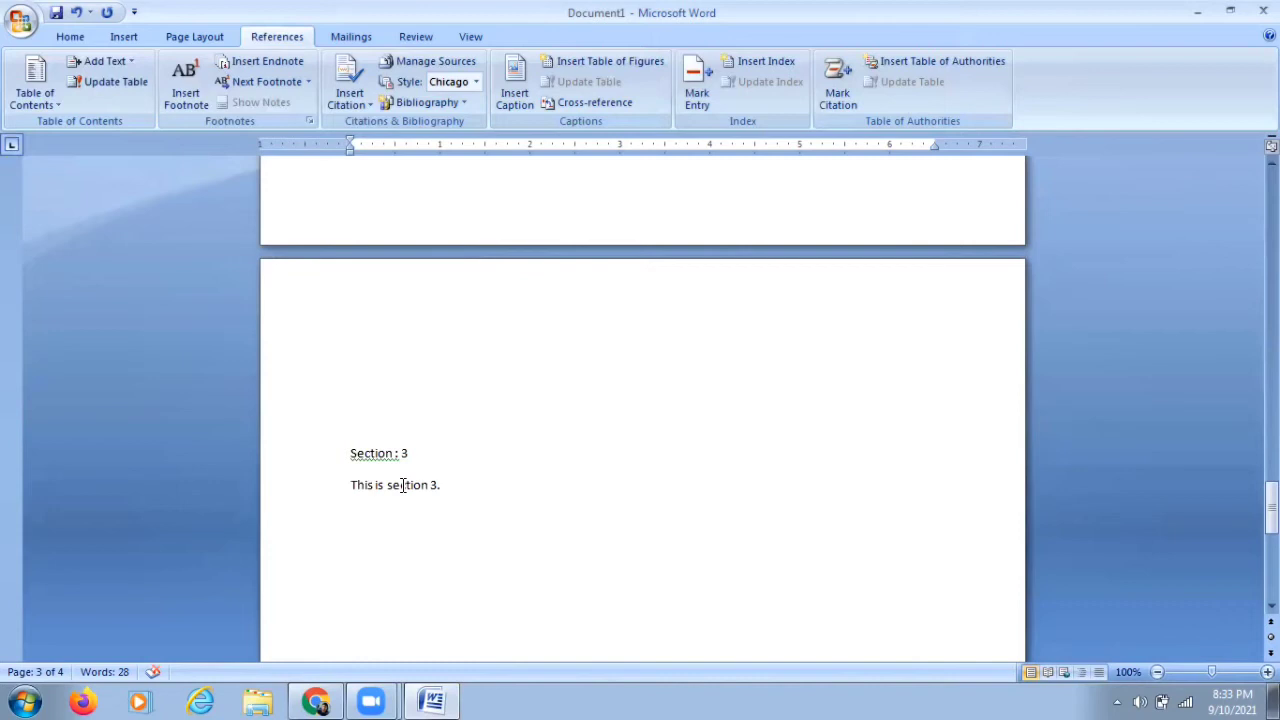
pyautogui.scroll(5, 403, 485)
pyautogui.scroll(10, 403, 485)
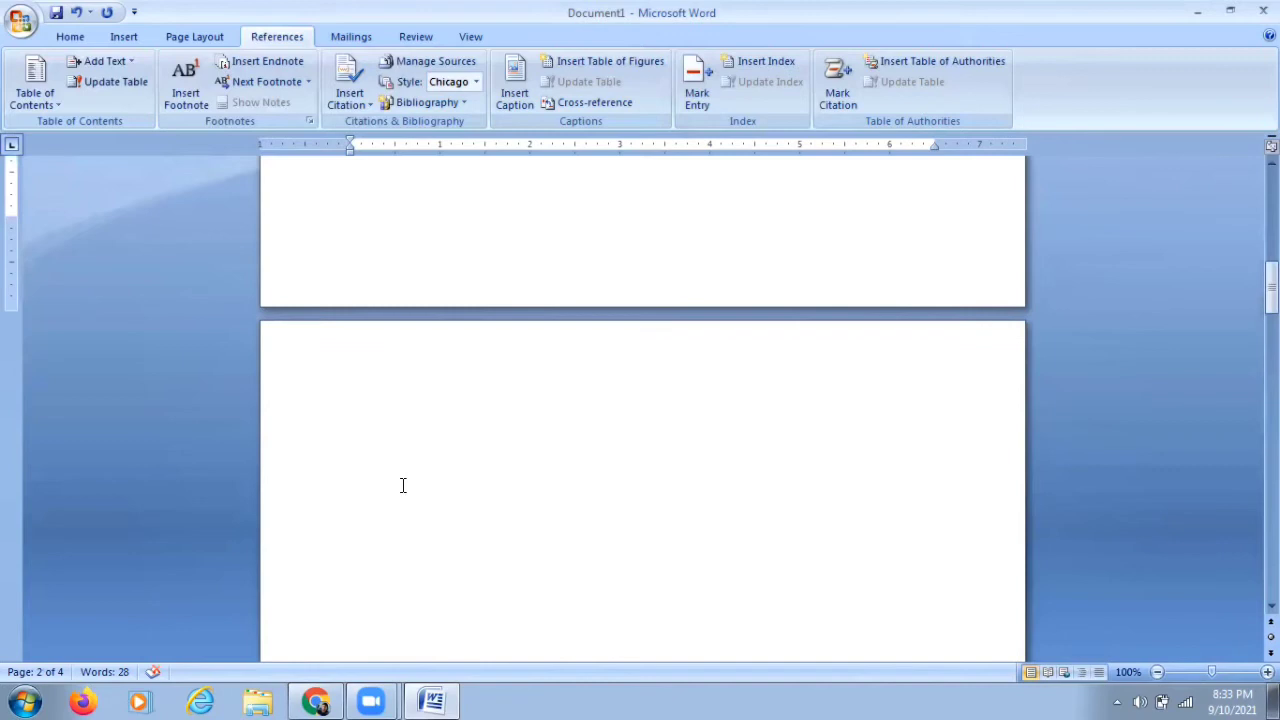
pyautogui.scroll(-1, 403, 485)
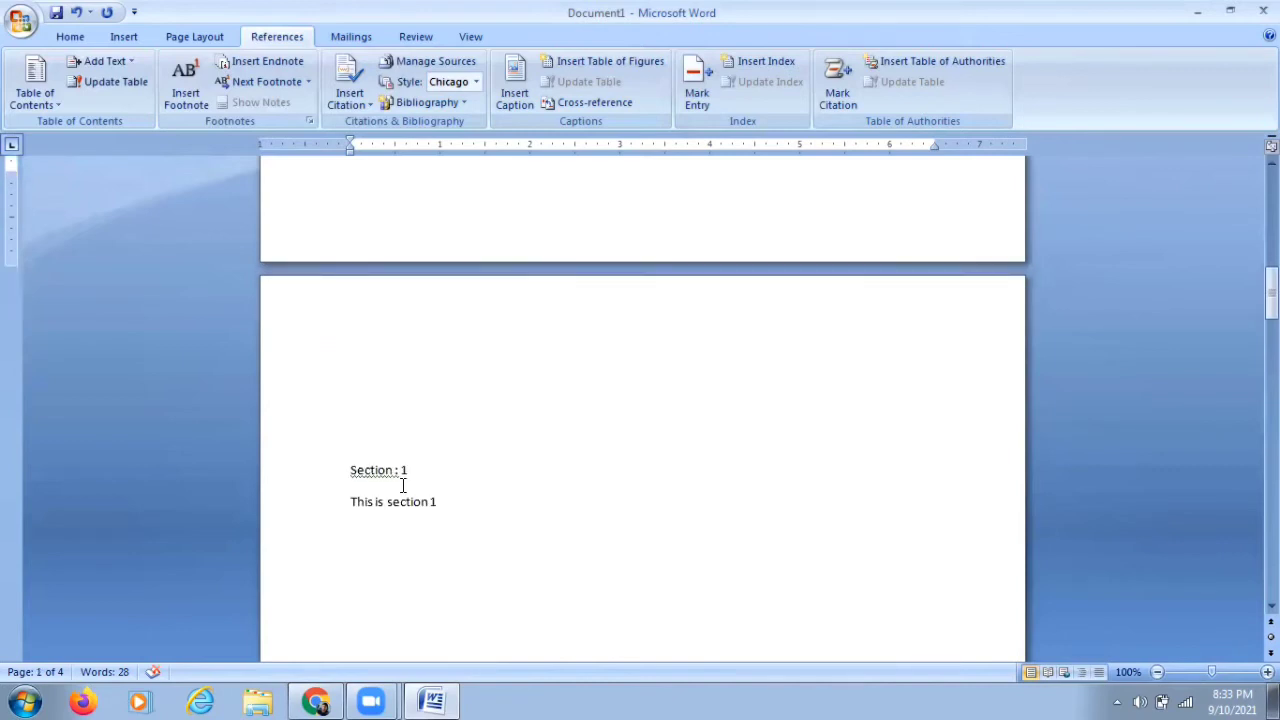
pyautogui.scroll(15, 403, 485)
pyautogui.scroll(-9, 403, 485)
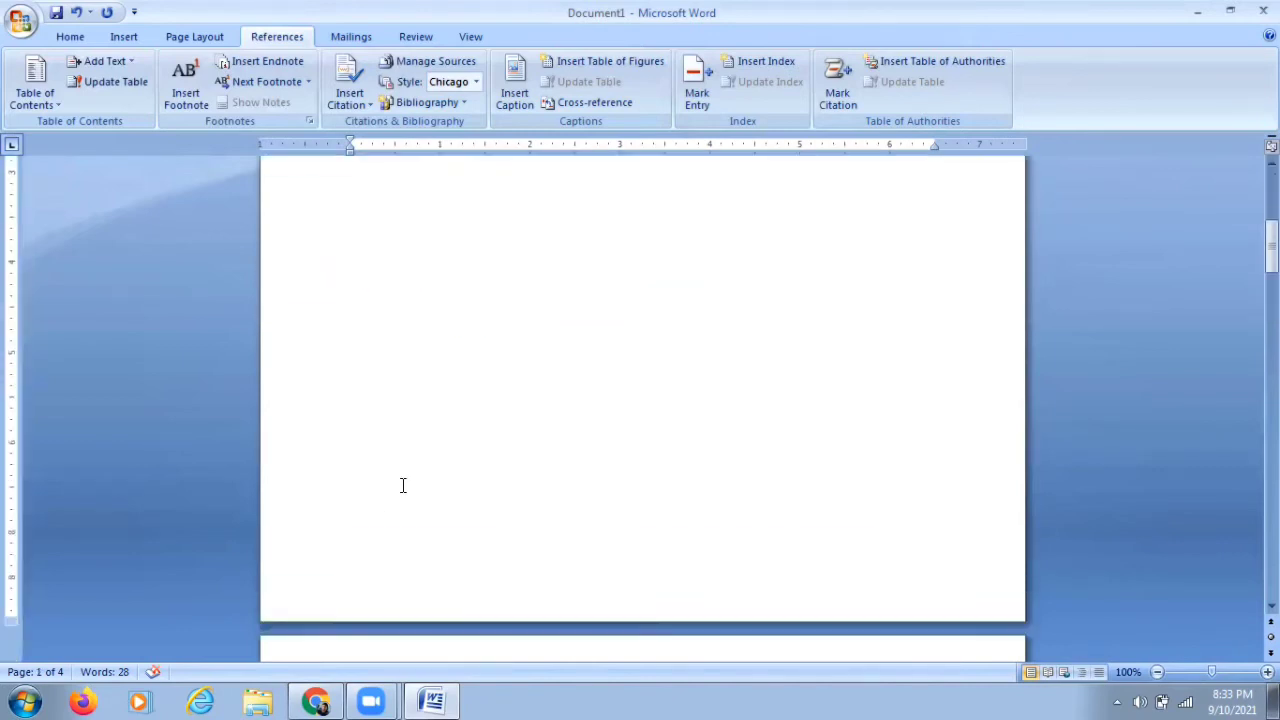
pyautogui.scroll(-12, 403, 485)
pyautogui.scroll(2, 411, 417)
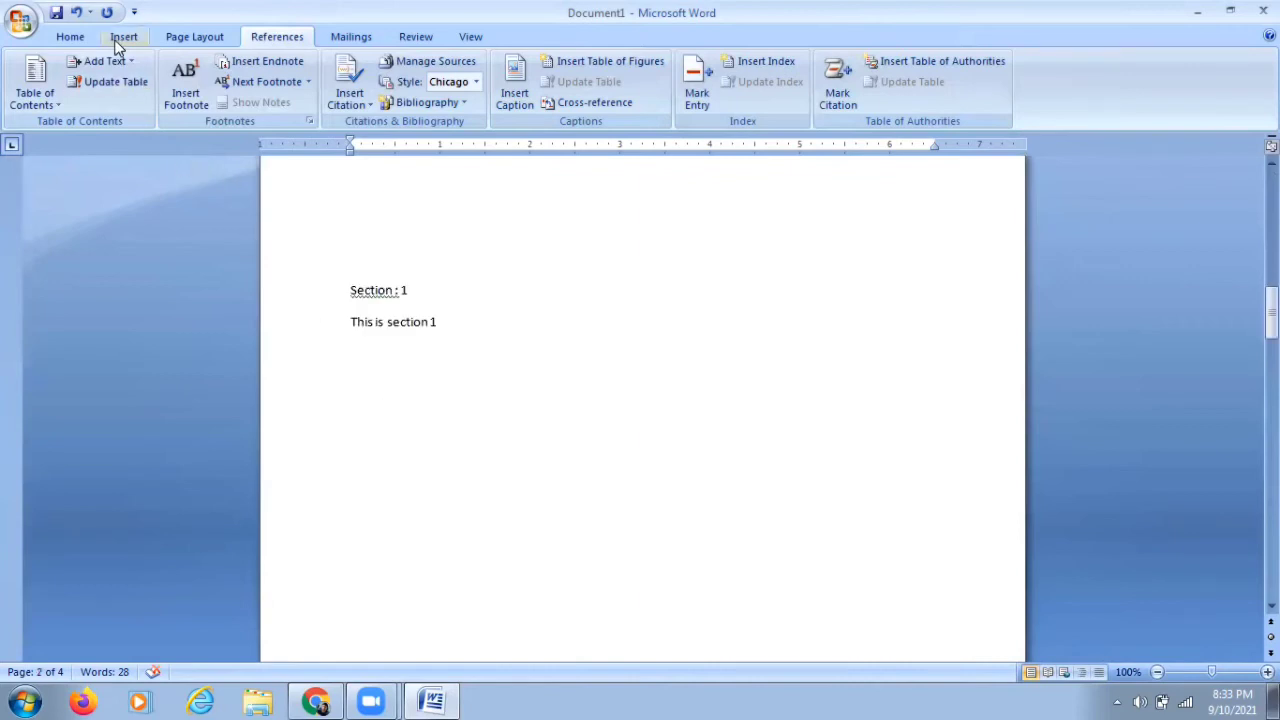
pyautogui.click(74, 40)
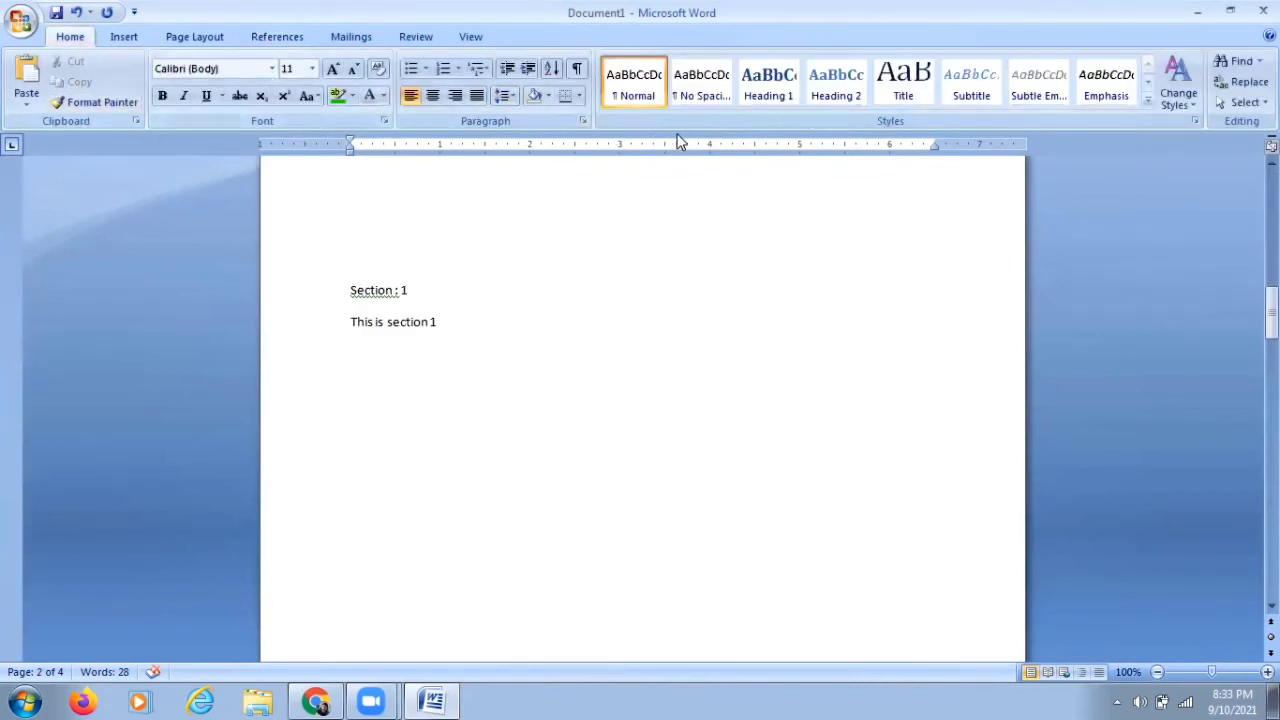
pyautogui.click(760, 95)
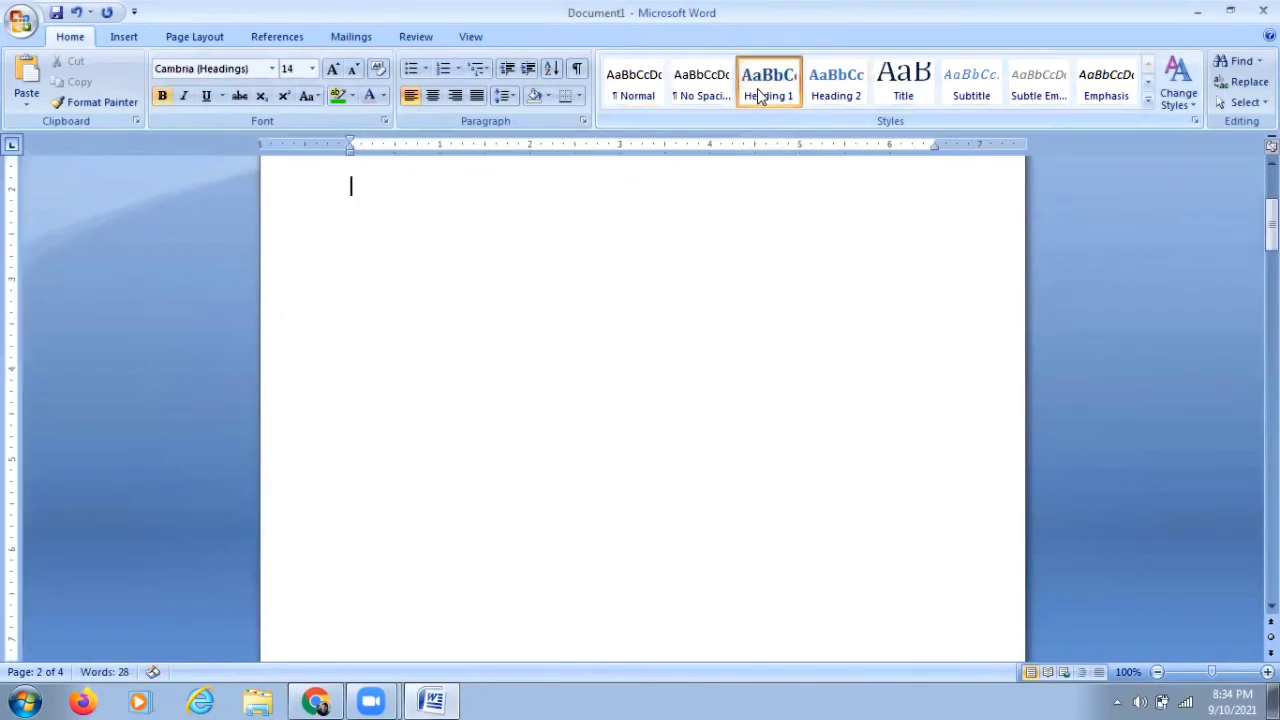
pyautogui.scroll(-5, 638, 245)
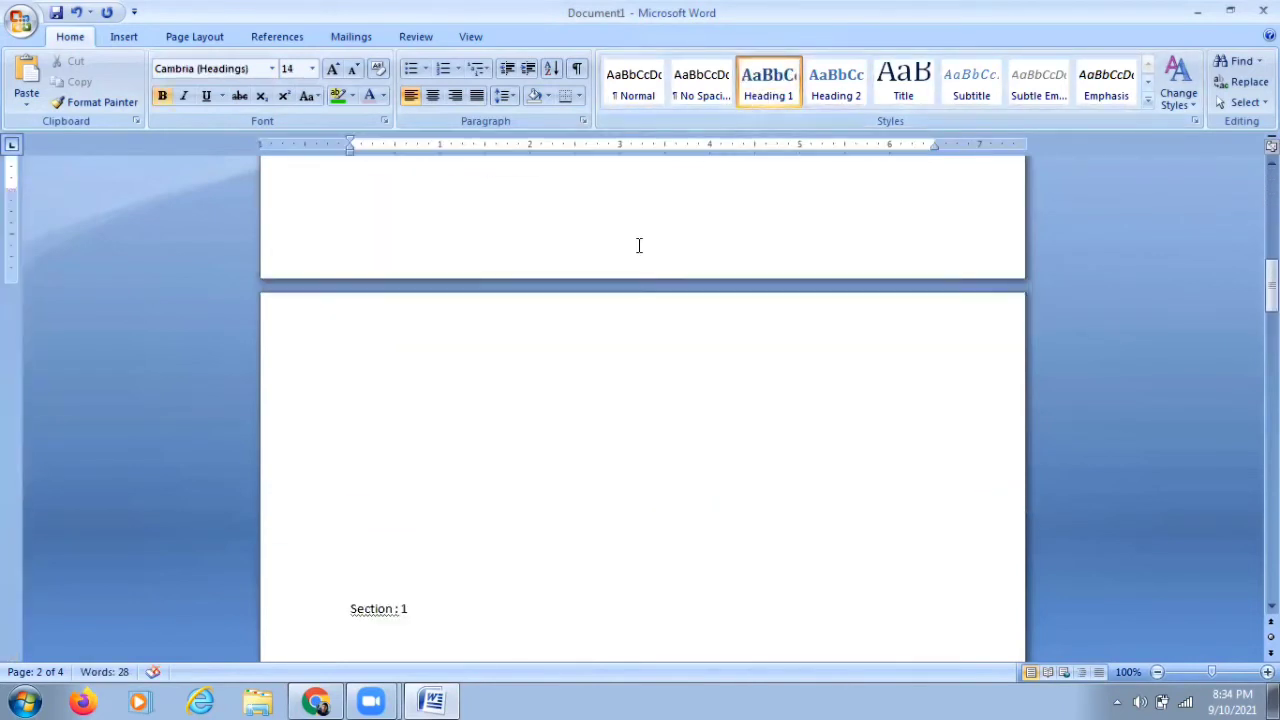
pyautogui.moveTo(350, 291); pyautogui.dragTo(408, 287)
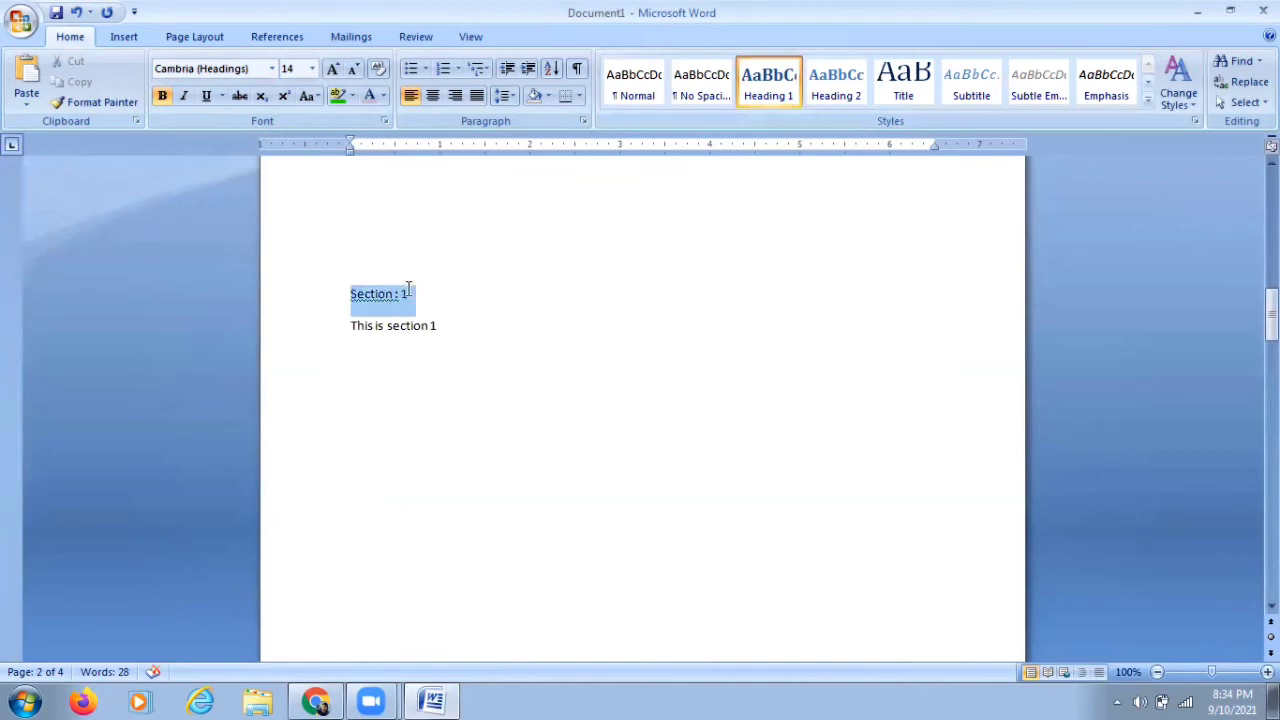
pyautogui.click(545, 283)
# Step: Undo the last four actions to remove the table of contents and the stray heading formatting
pyautogui.hotkey('ctrl', 'z')
pyautogui.hotkey('ctrl', 'z')
pyautogui.hotkey('ctrl', 'z')
pyautogui.hotkey('ctrl', 'z')
pyautogui.hotkey('ctrl', 'z')
pyautogui.hotkey('ctrl', 'z')
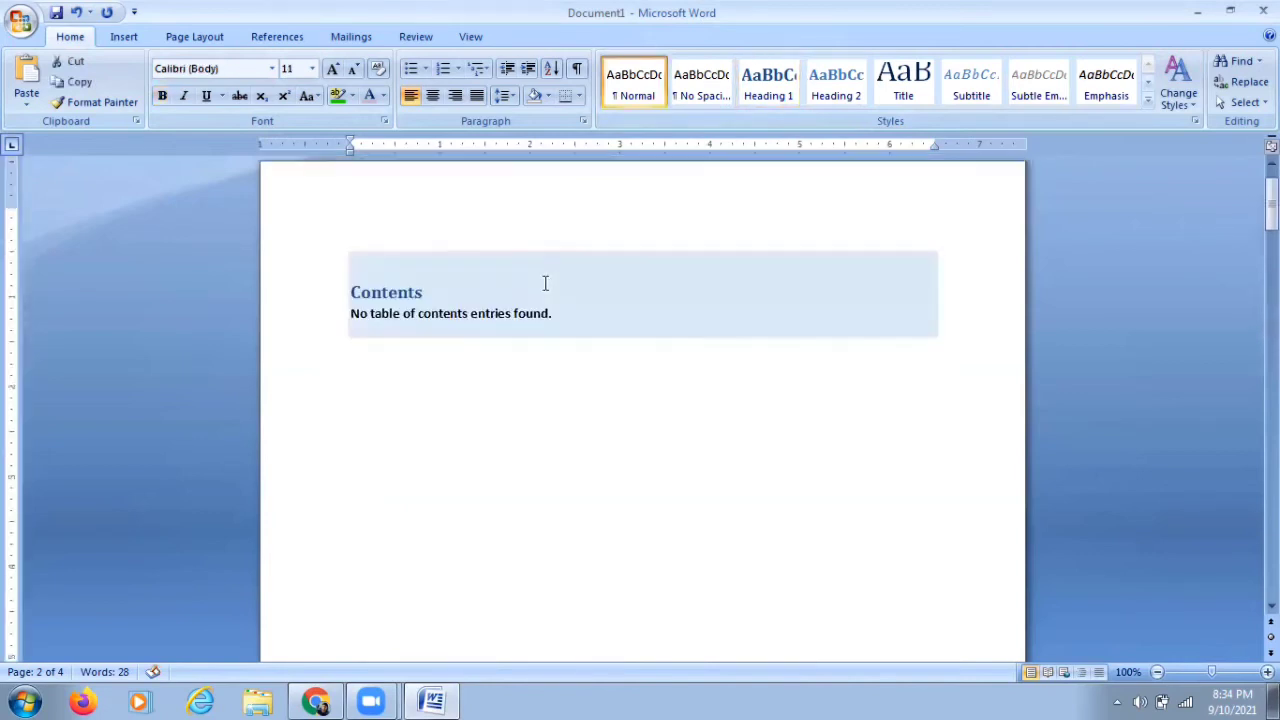
pyautogui.hotkey('ctrl', 'z')
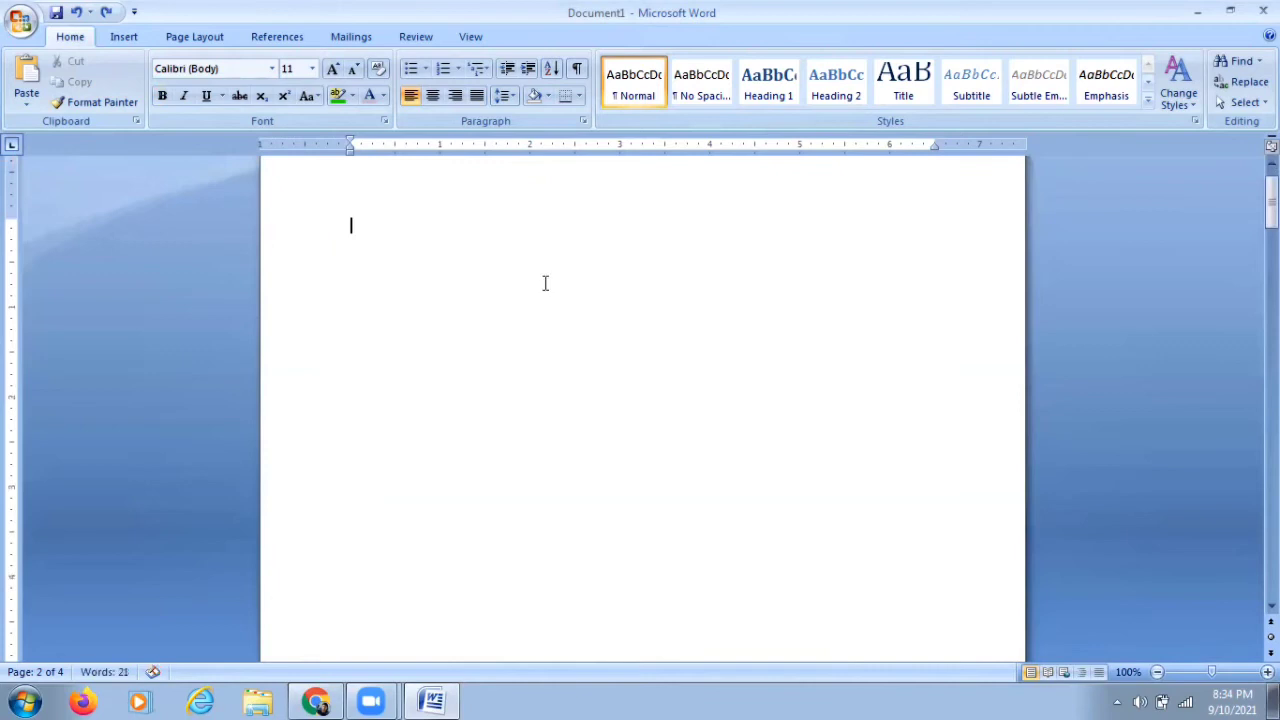
# Step: Apply the Heading 1 style to the Section : 1 heading on page 2
pyautogui.scroll(-10, 545, 283)
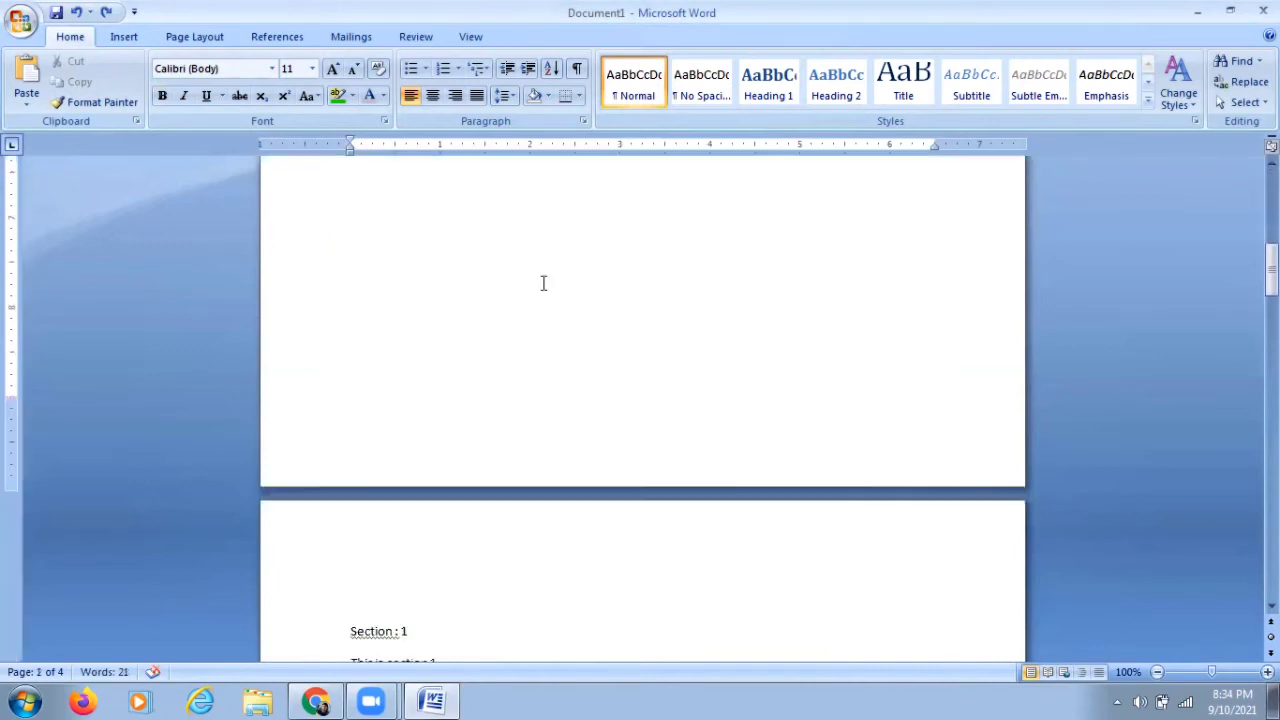
pyautogui.moveTo(346, 405); pyautogui.dragTo(417, 405)
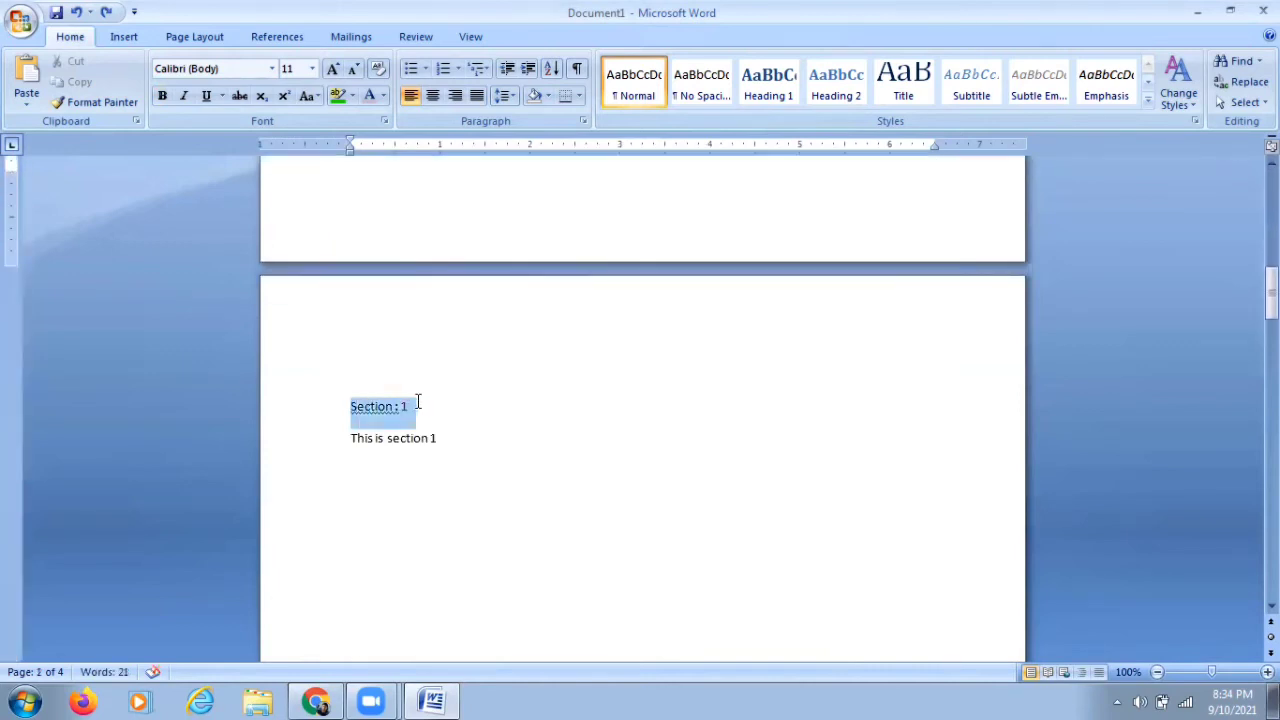
pyautogui.click(776, 98)
# Step: Apply the Heading 1 style to the Section : 2 and Section : 3 headings
pyautogui.scroll(-8, 687, 370)
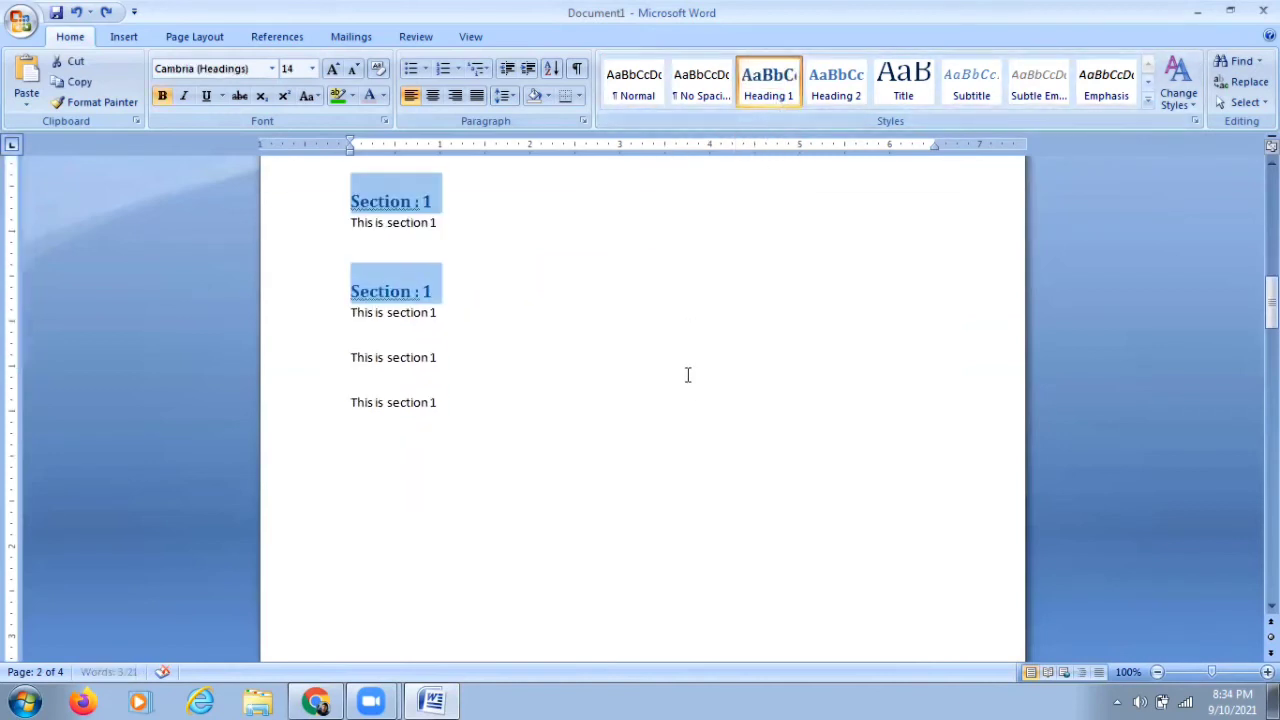
pyautogui.scroll(-5, 687, 375)
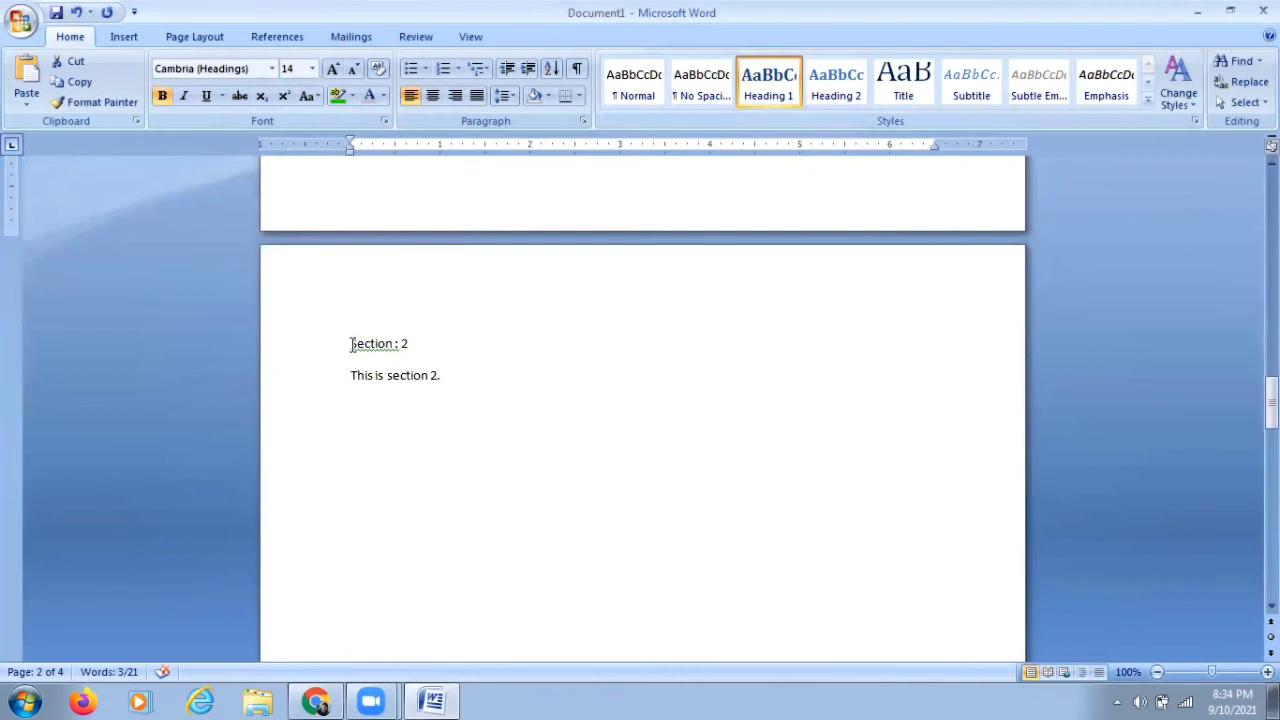
pyautogui.moveTo(349, 343); pyautogui.dragTo(419, 343)
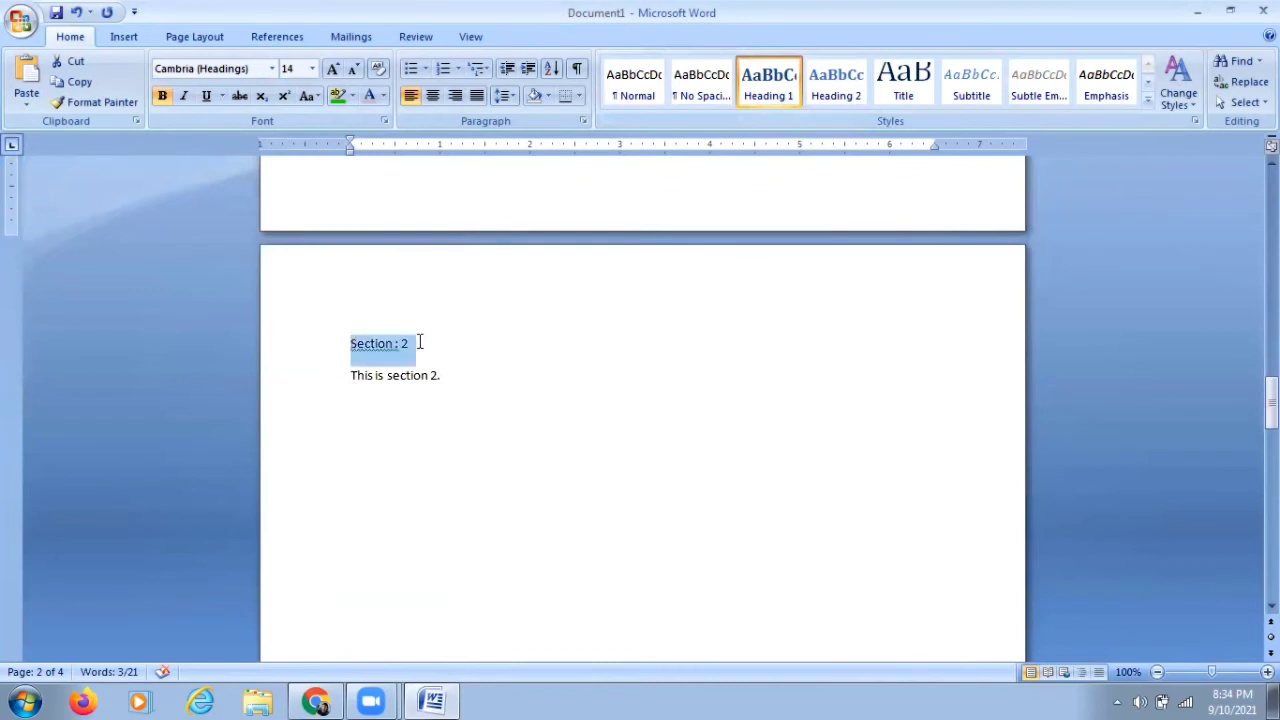
pyautogui.click(770, 88)
pyautogui.scroll(-15, 603, 311)
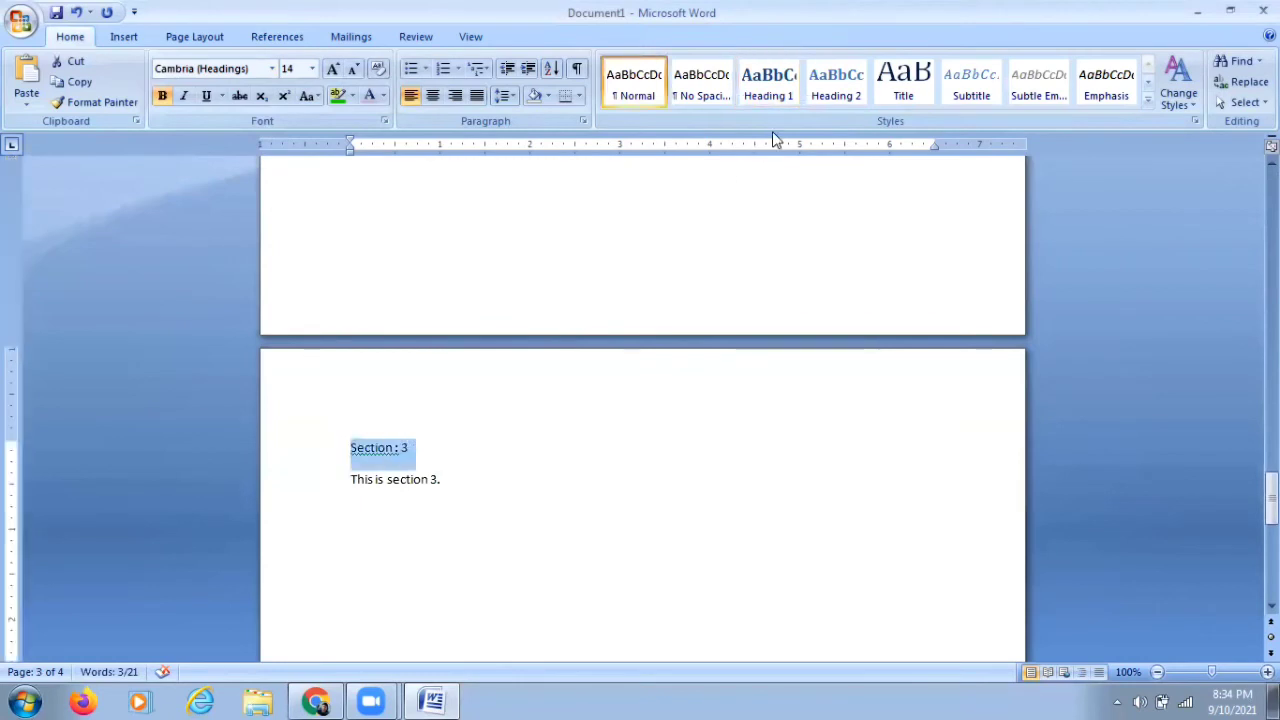
pyautogui.click(776, 96)
# Step: Insert an Automatic Table 1 table of contents at the top of the first page
pyautogui.scroll(2, 677, 414)
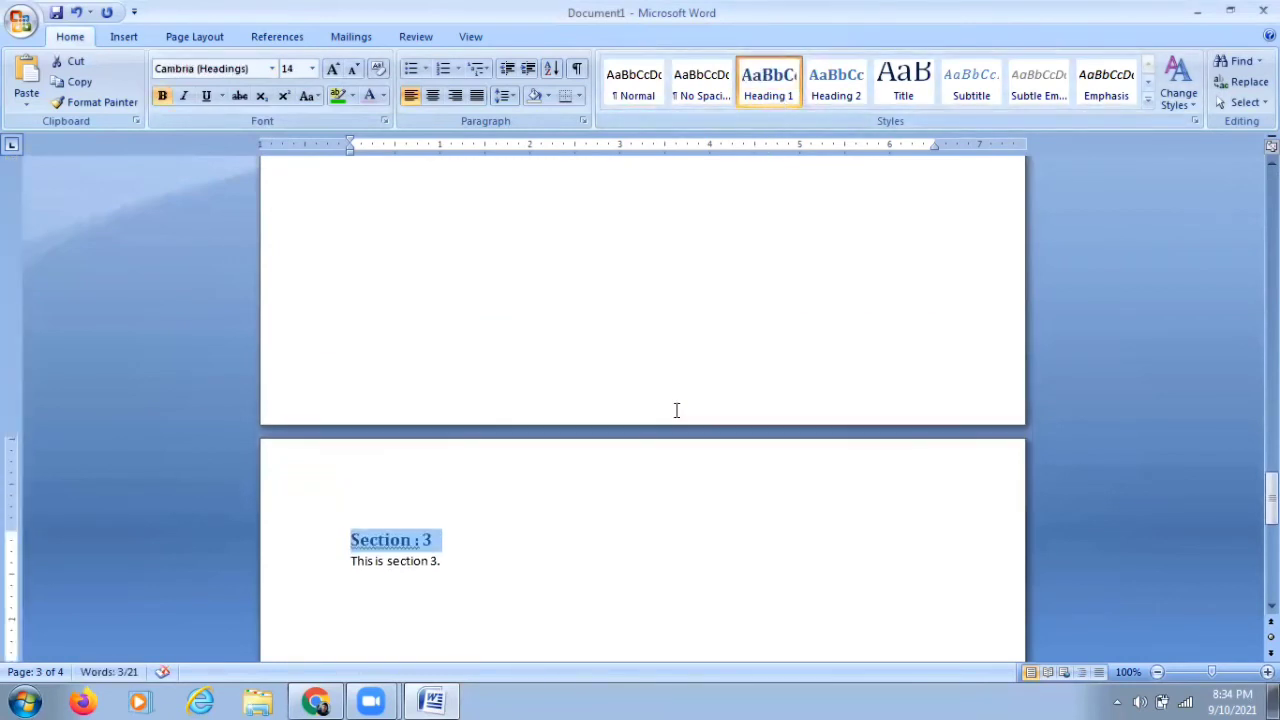
pyautogui.scroll(-1, 677, 410)
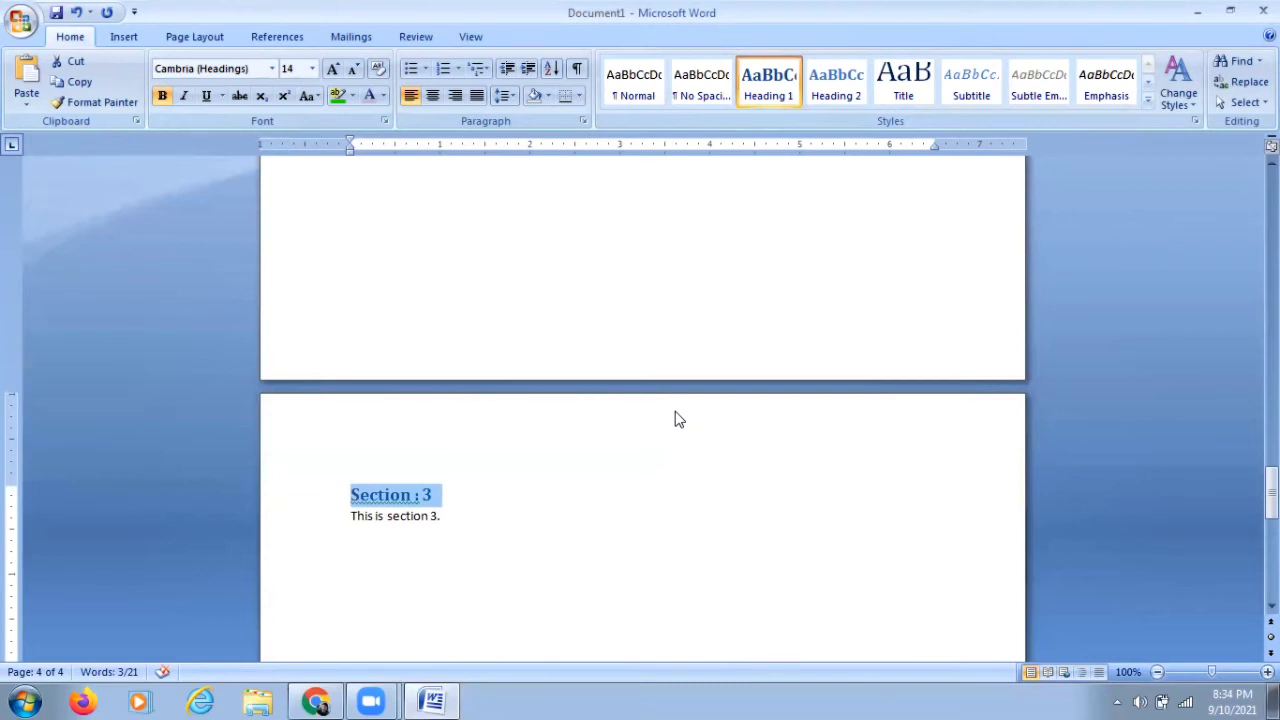
pyautogui.scroll(10, 677, 418)
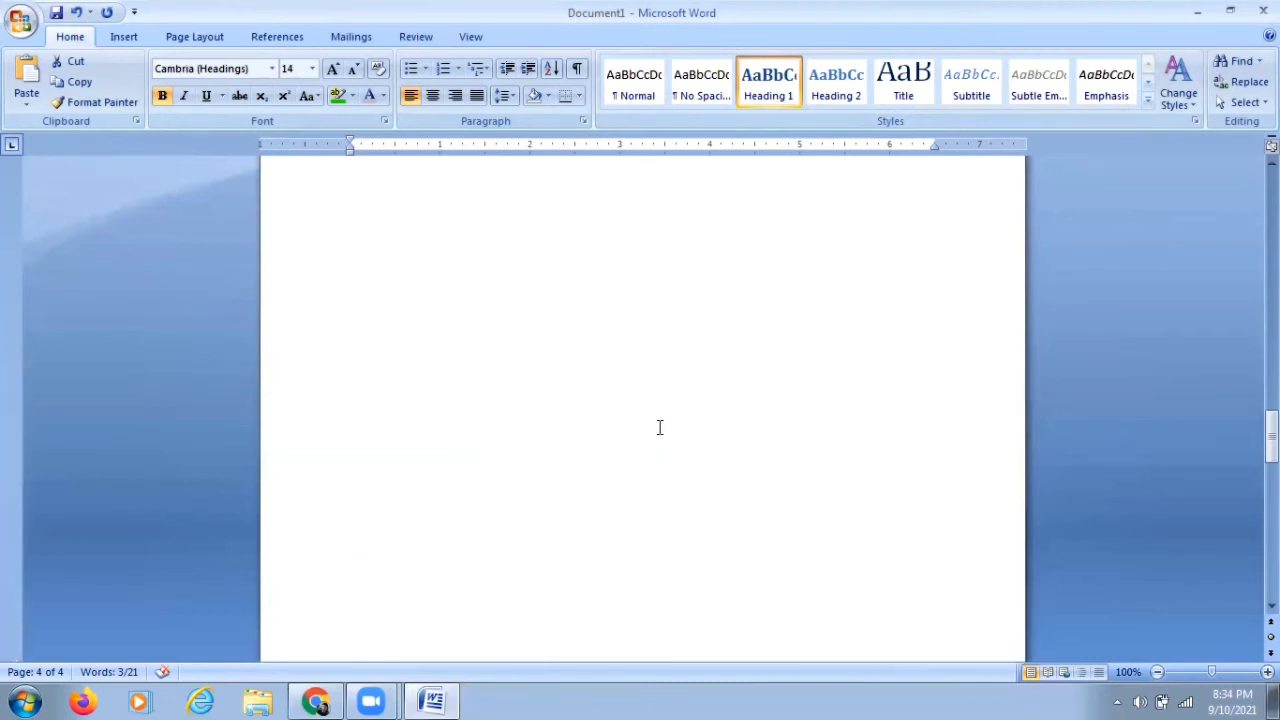
pyautogui.moveTo(1271, 437); pyautogui.dragTo(1271, 188)
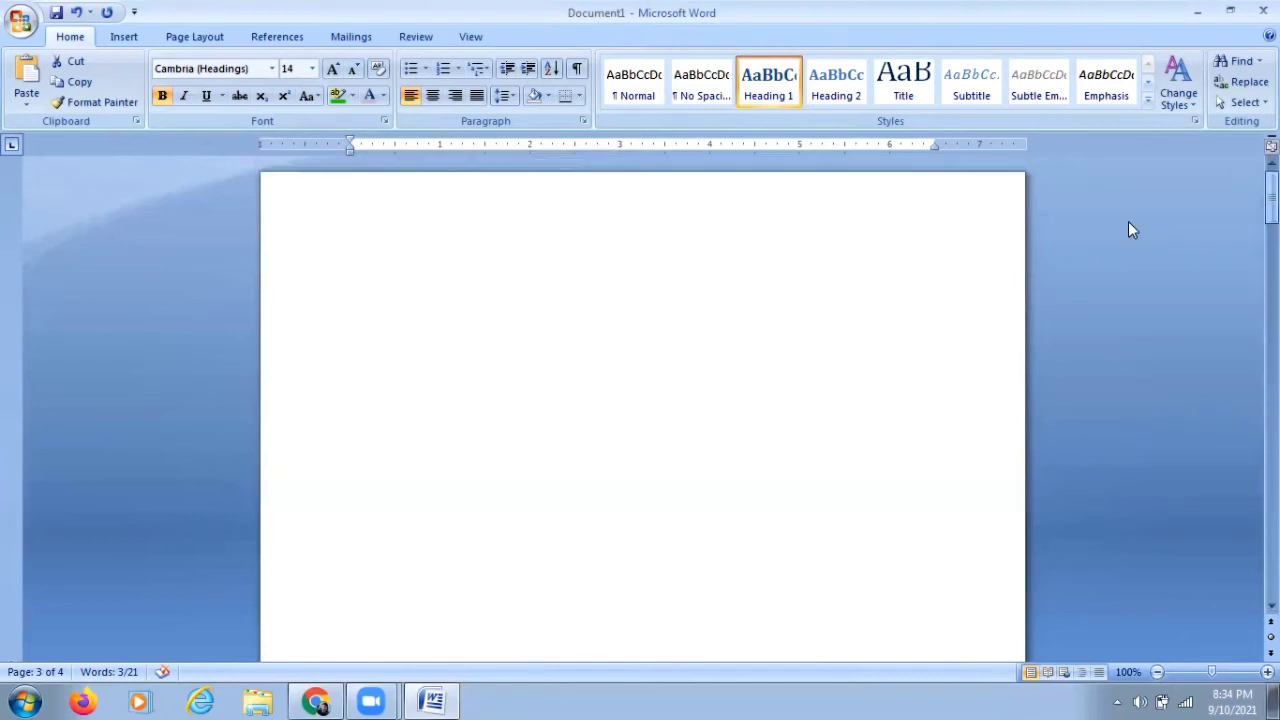
pyautogui.click(394, 289)
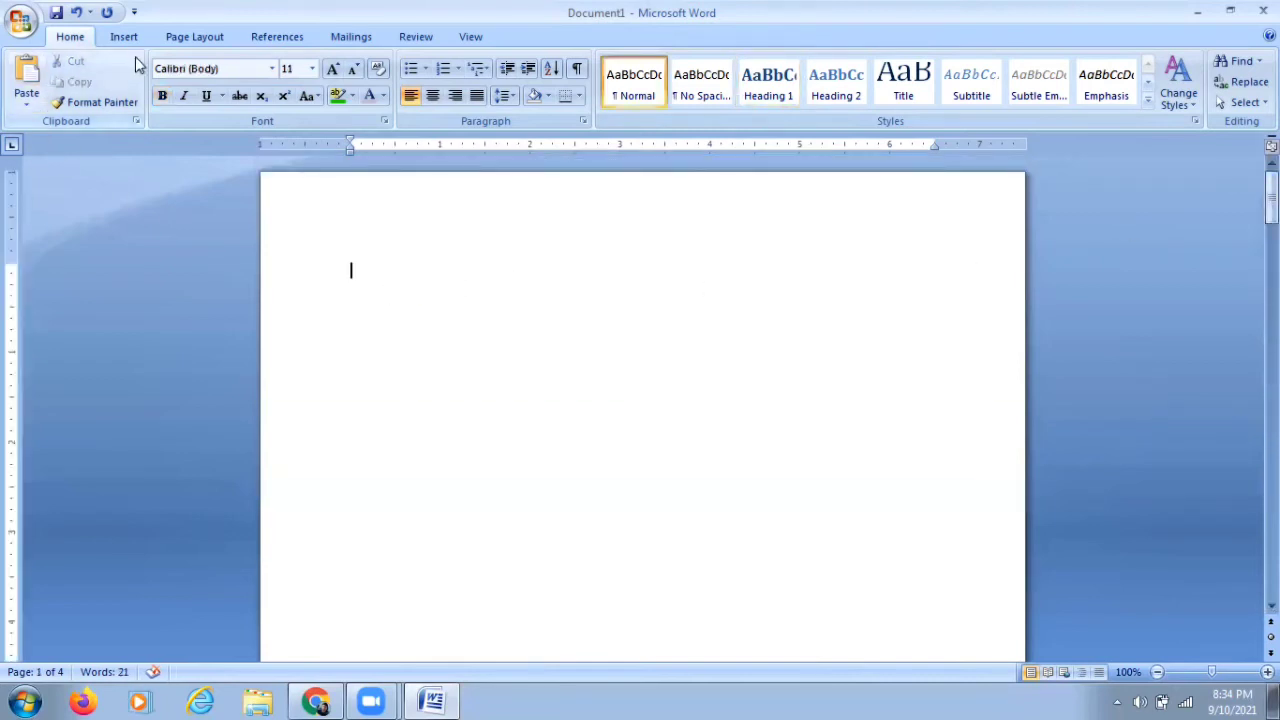
pyautogui.click(275, 37)
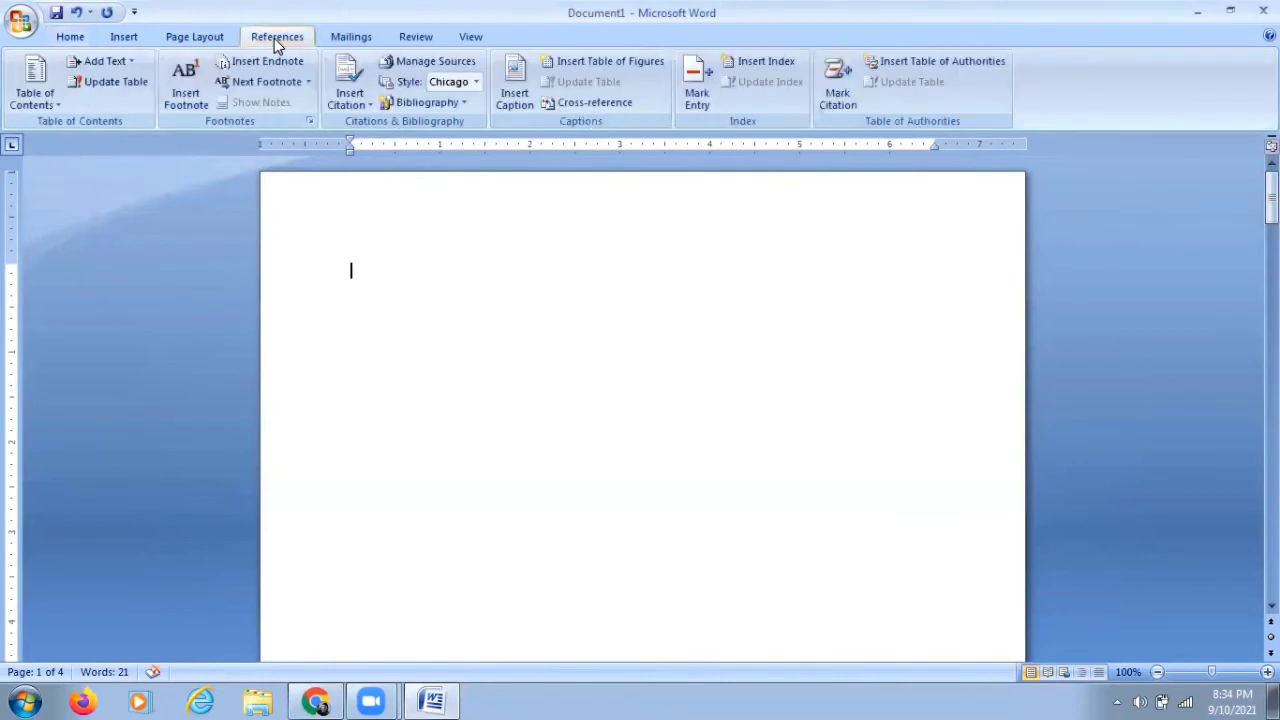
pyautogui.click(30, 100)
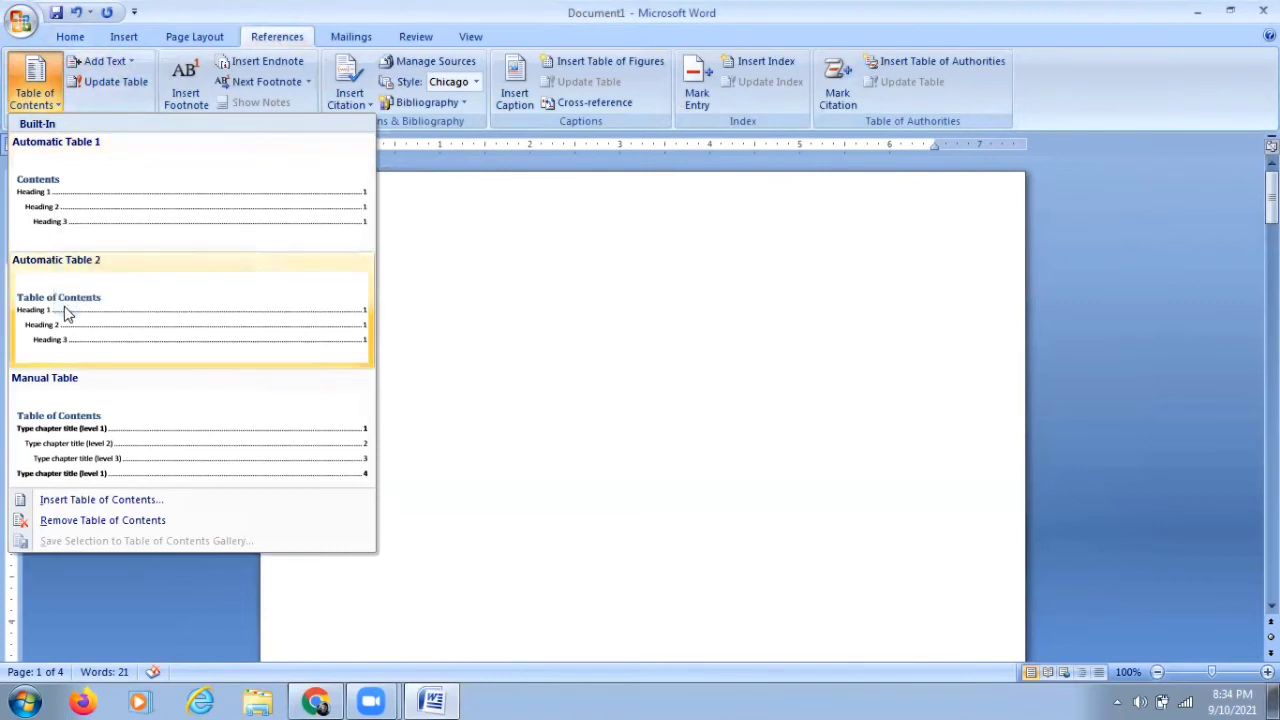
pyautogui.click(62, 222)
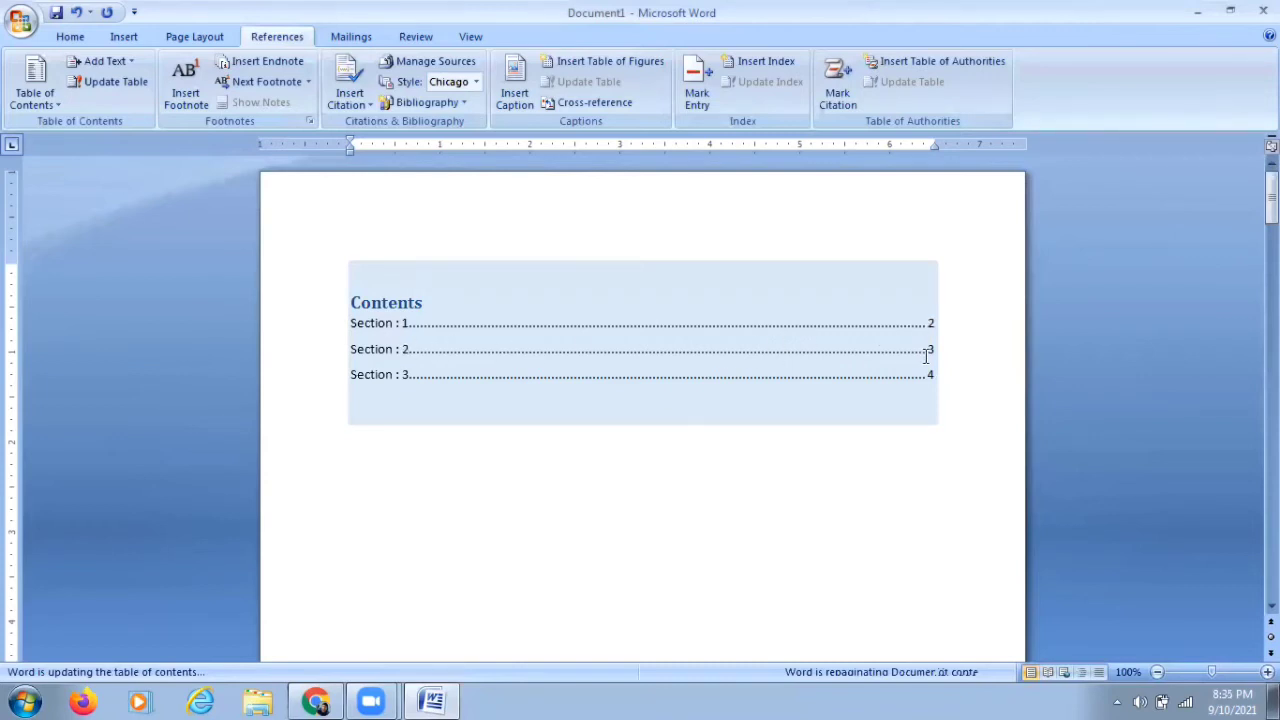
# Step: Review the table of contents entries and scroll through the section pages
pyautogui.click(403, 374)
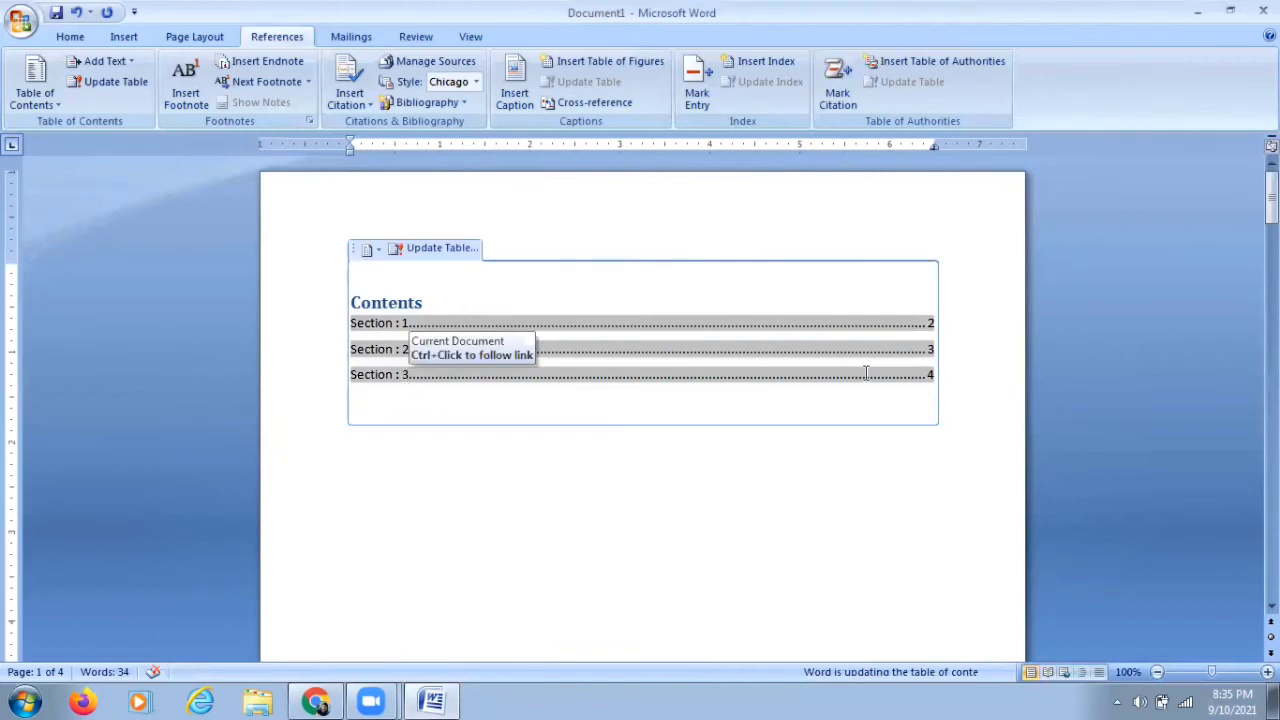
pyautogui.click(812, 530)
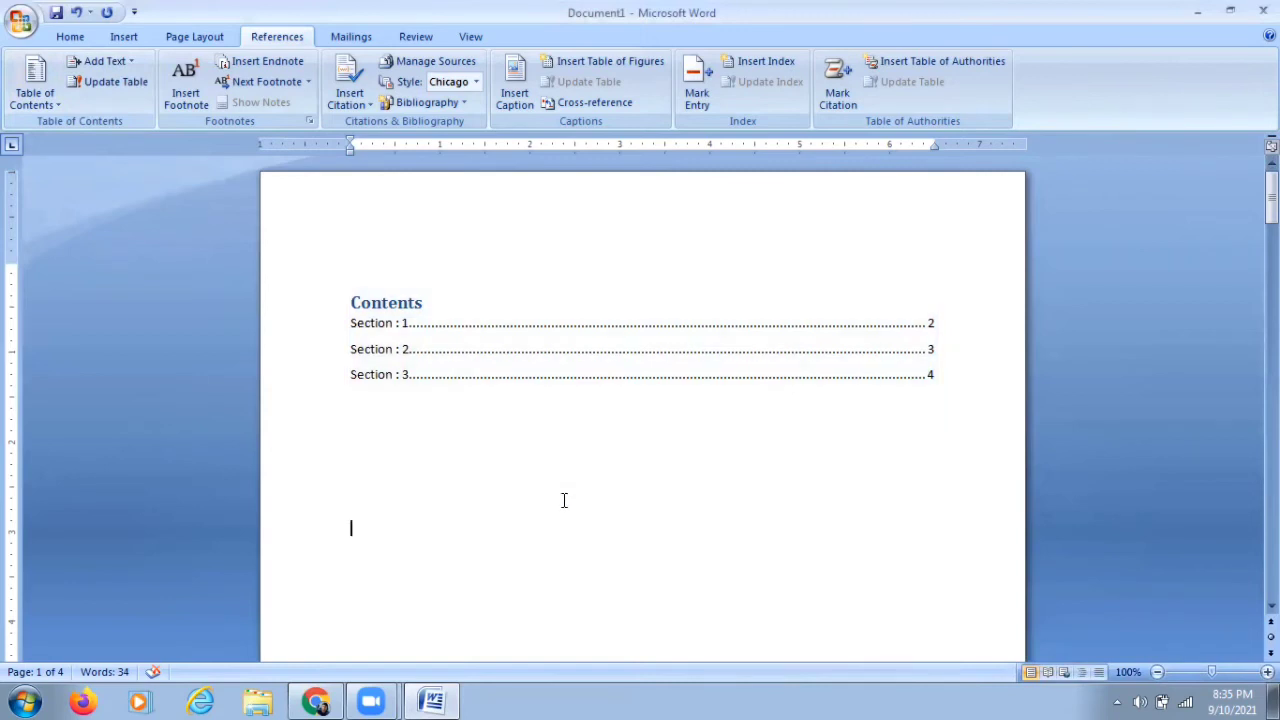
pyautogui.scroll(-10, 563, 500)
pyautogui.scroll(-5, 563, 500)
pyautogui.scroll(15, 563, 500)
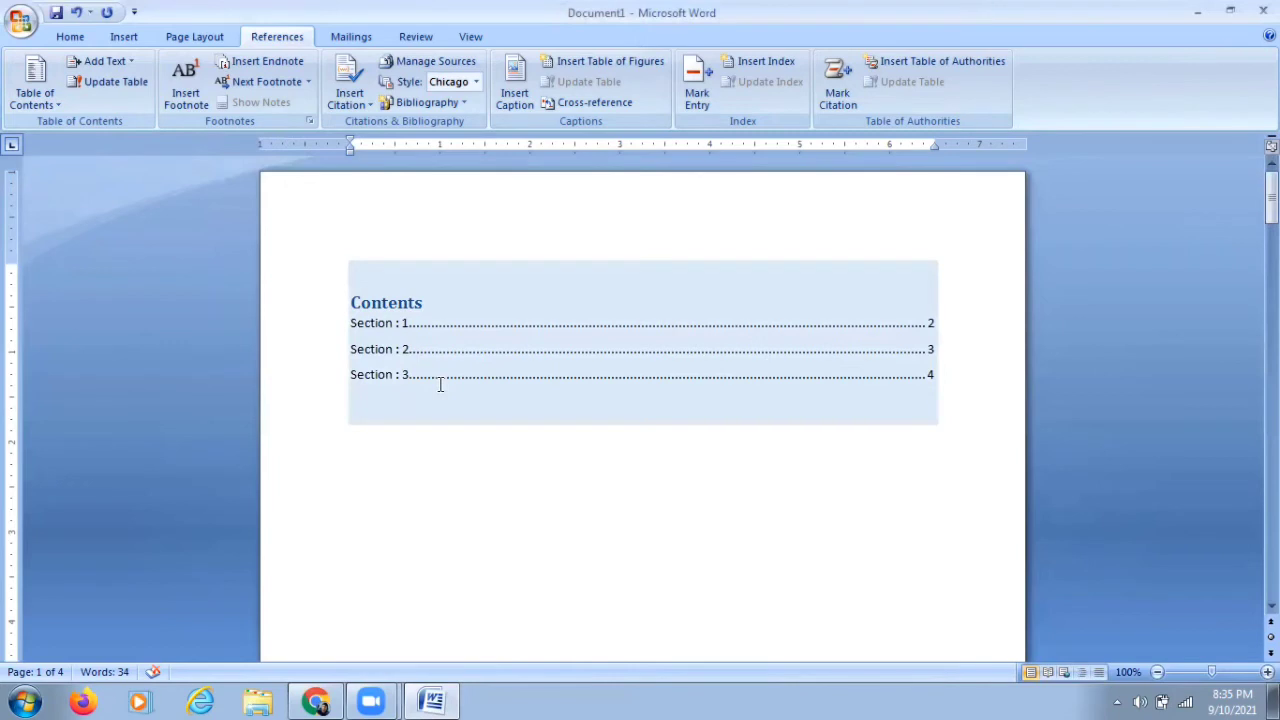
pyautogui.scroll(-10, 557, 517)
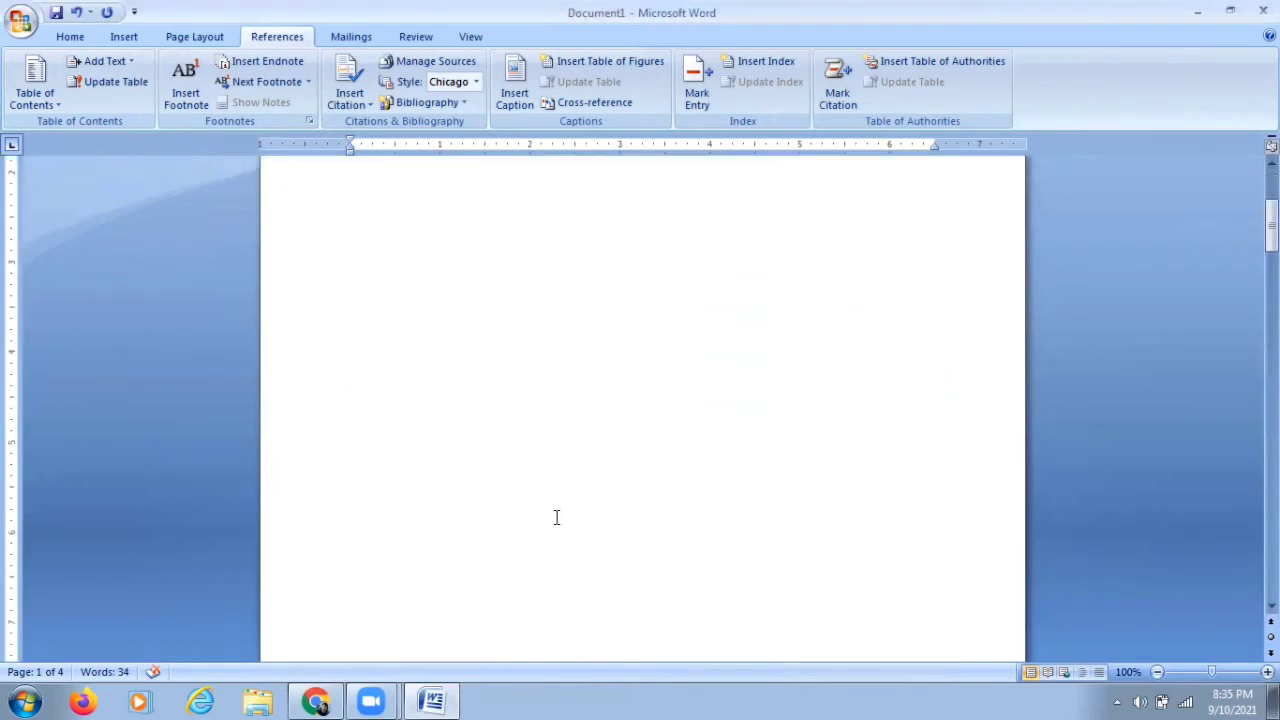
pyautogui.scroll(-10, 557, 517)
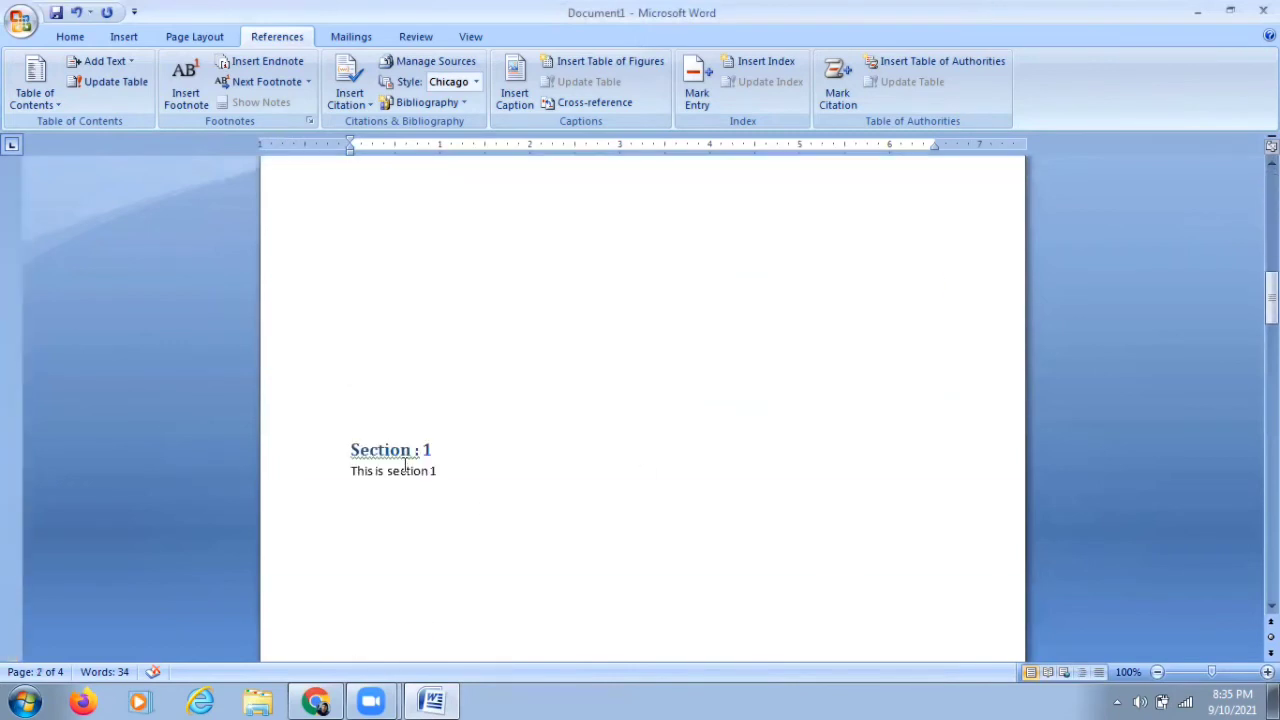
pyautogui.scroll(-3, 405, 465)
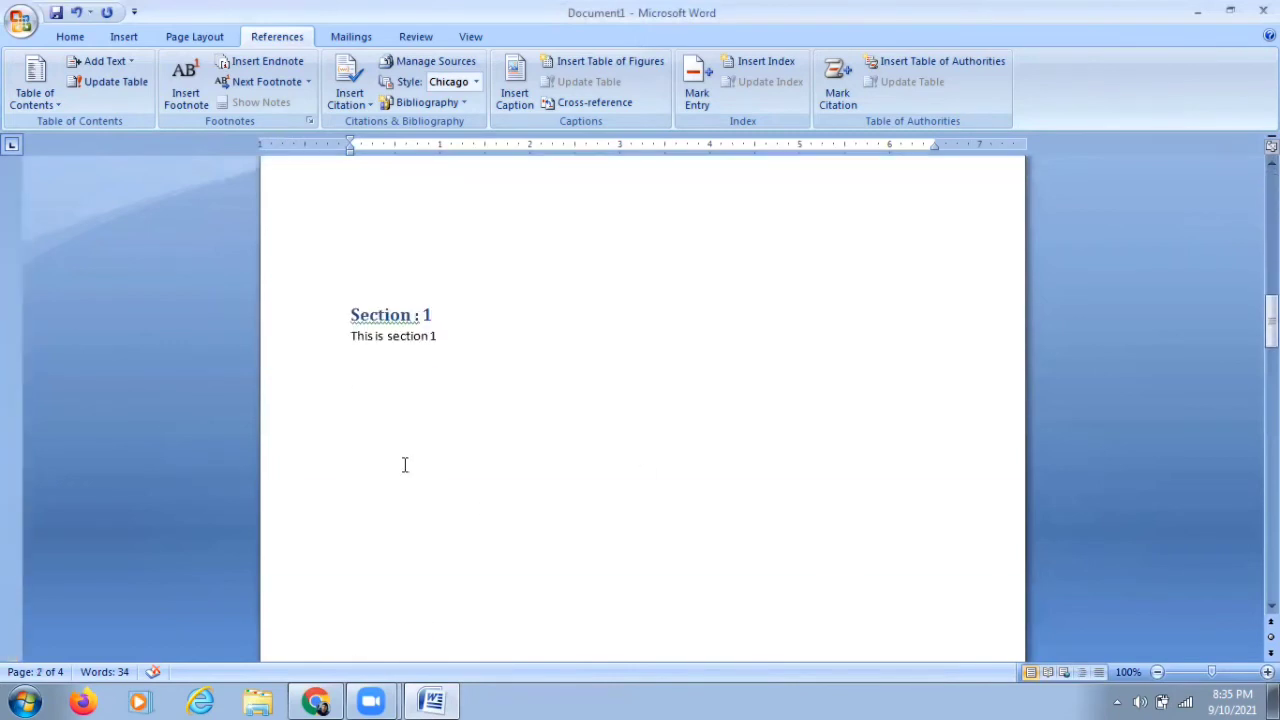
pyautogui.click(353, 289)
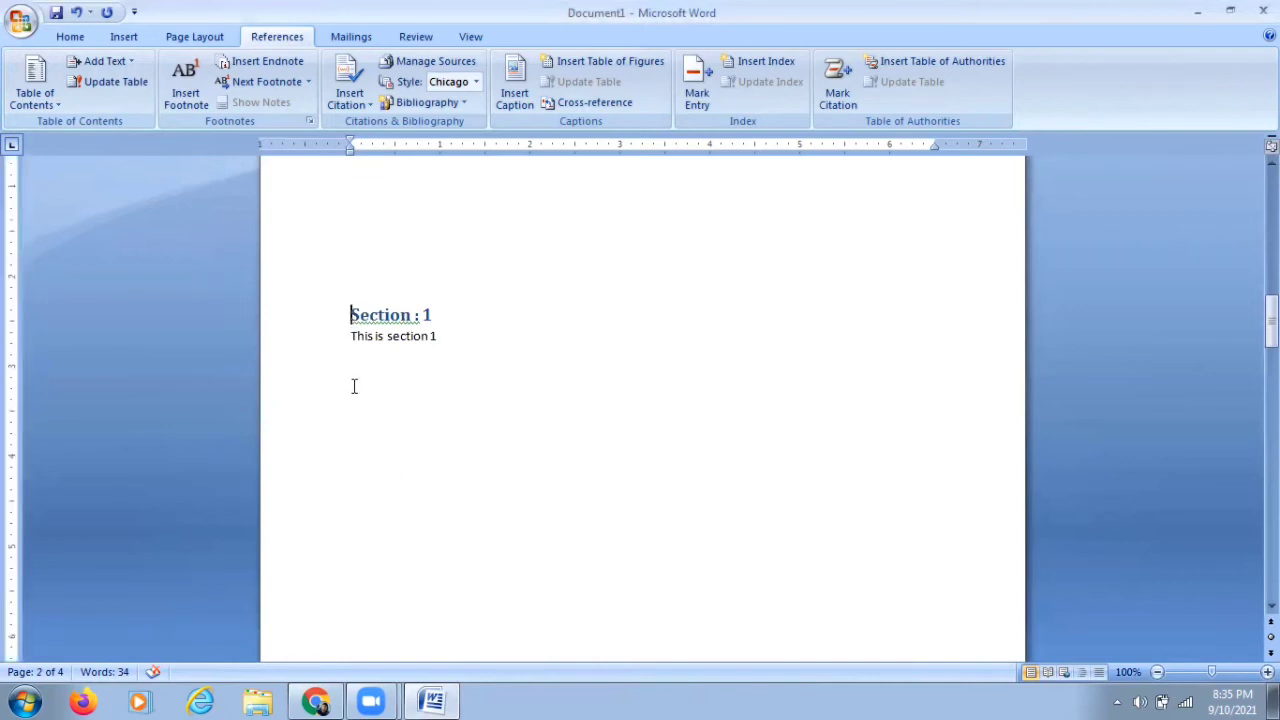
pyautogui.scroll(-20, 354, 386)
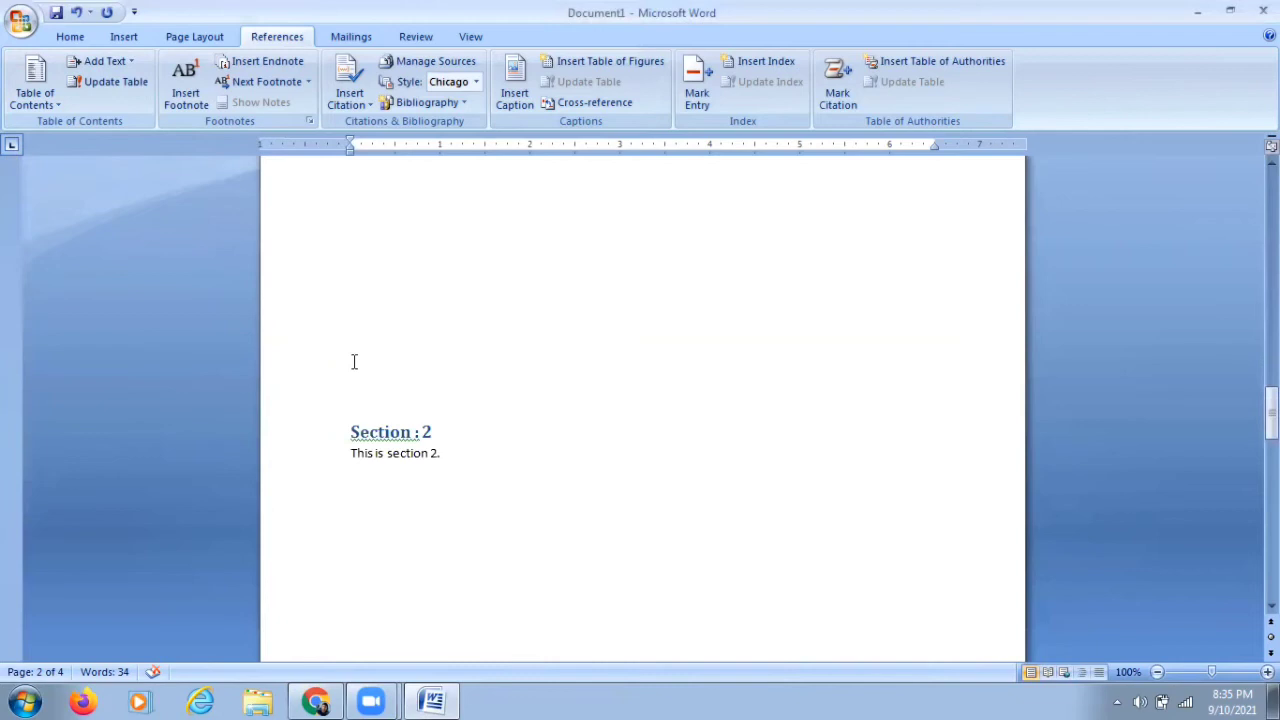
# Step: Add four empty paragraphs above the Section : 2 heading
pyautogui.click(354, 358)
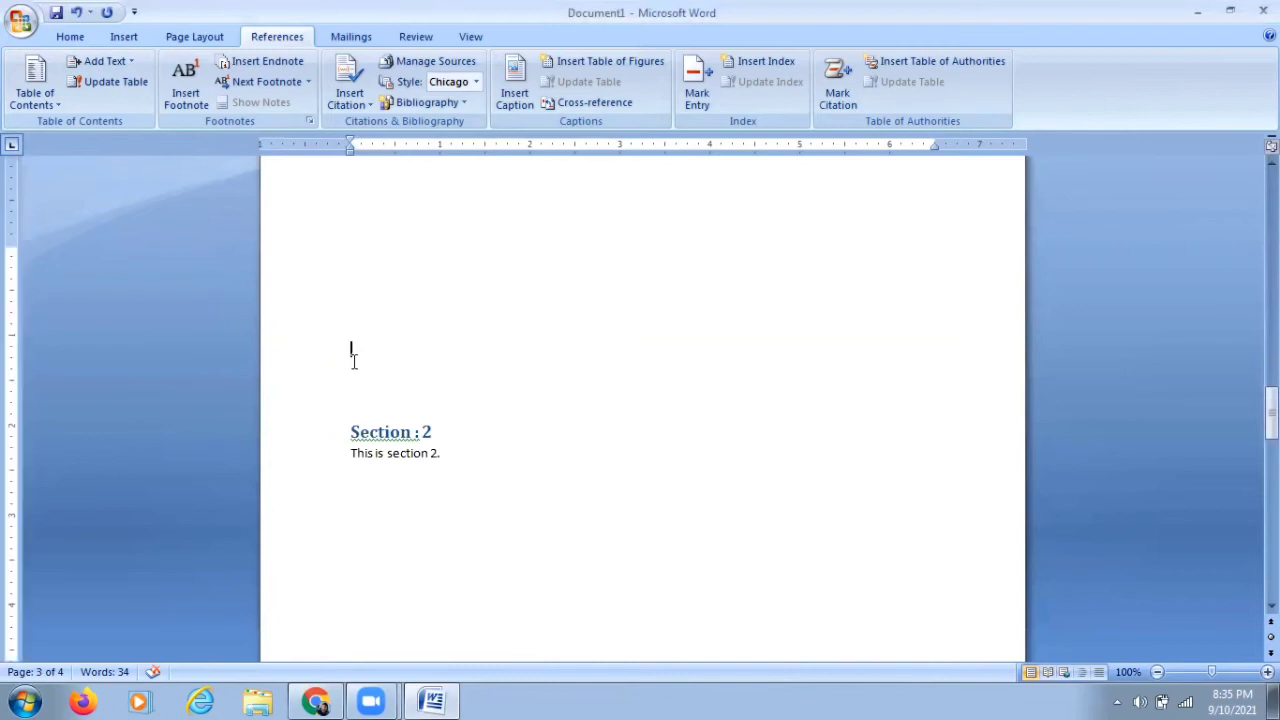
pyautogui.click(38, 676)
pyautogui.press('Return')
pyautogui.press('Return')
pyautogui.press('Return')
pyautogui.press('Return')
pyautogui.press('Return')
pyautogui.press('Return')
pyautogui.press('Return')
pyautogui.press('Return')
pyautogui.press('Return')
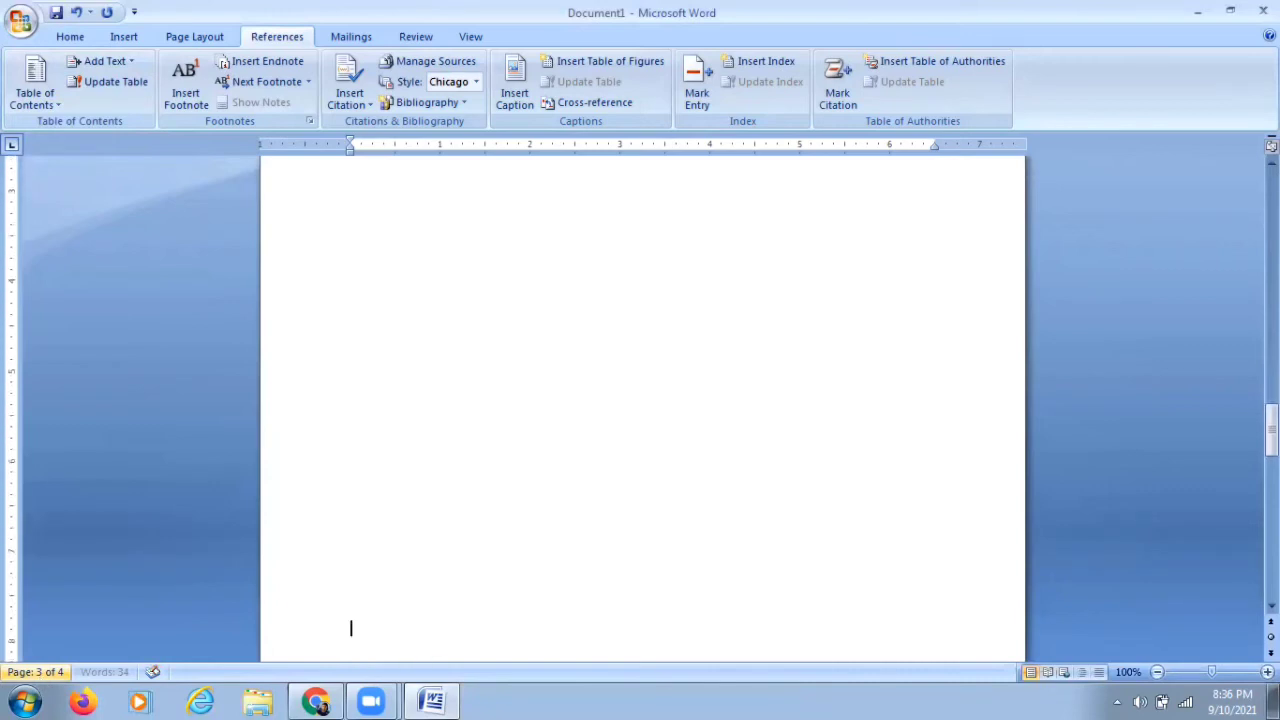
pyautogui.press('Return')
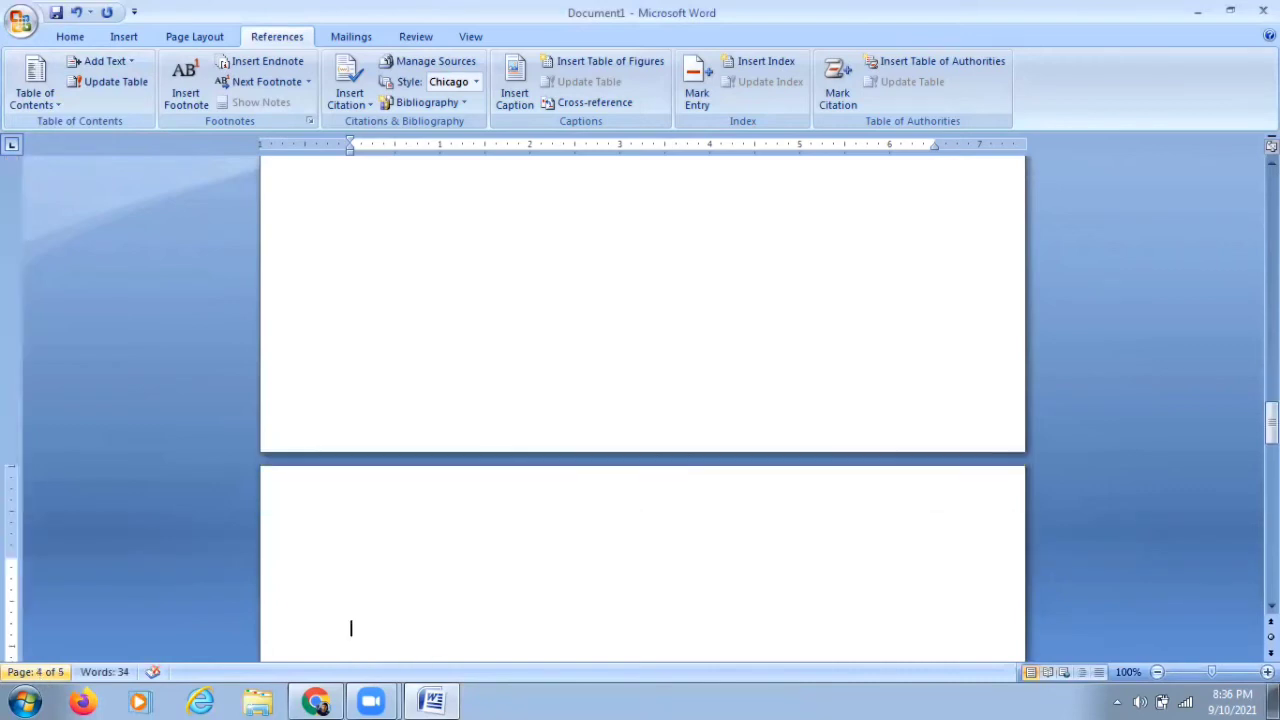
# Step: Update the table of contents, refreshing page numbers only
pyautogui.scroll(-2, 30, 700)
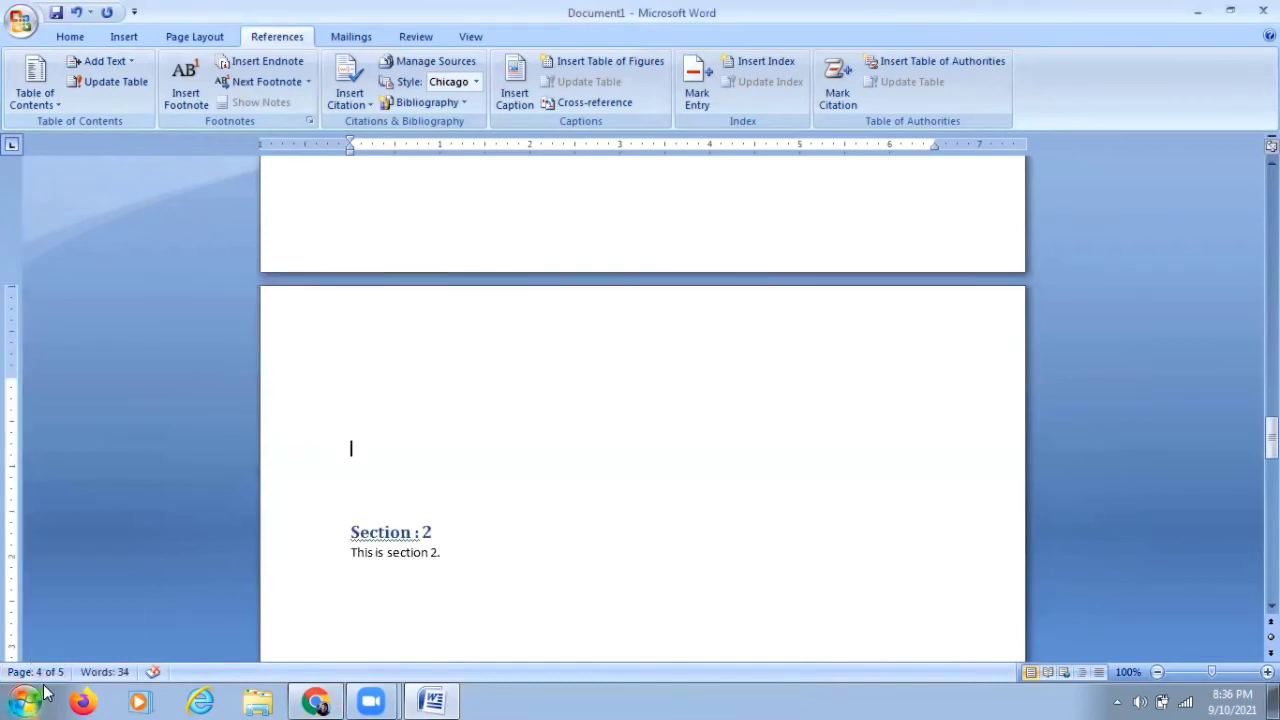
pyautogui.scroll(-4, 366, 529)
pyautogui.scroll(-5, 367, 530)
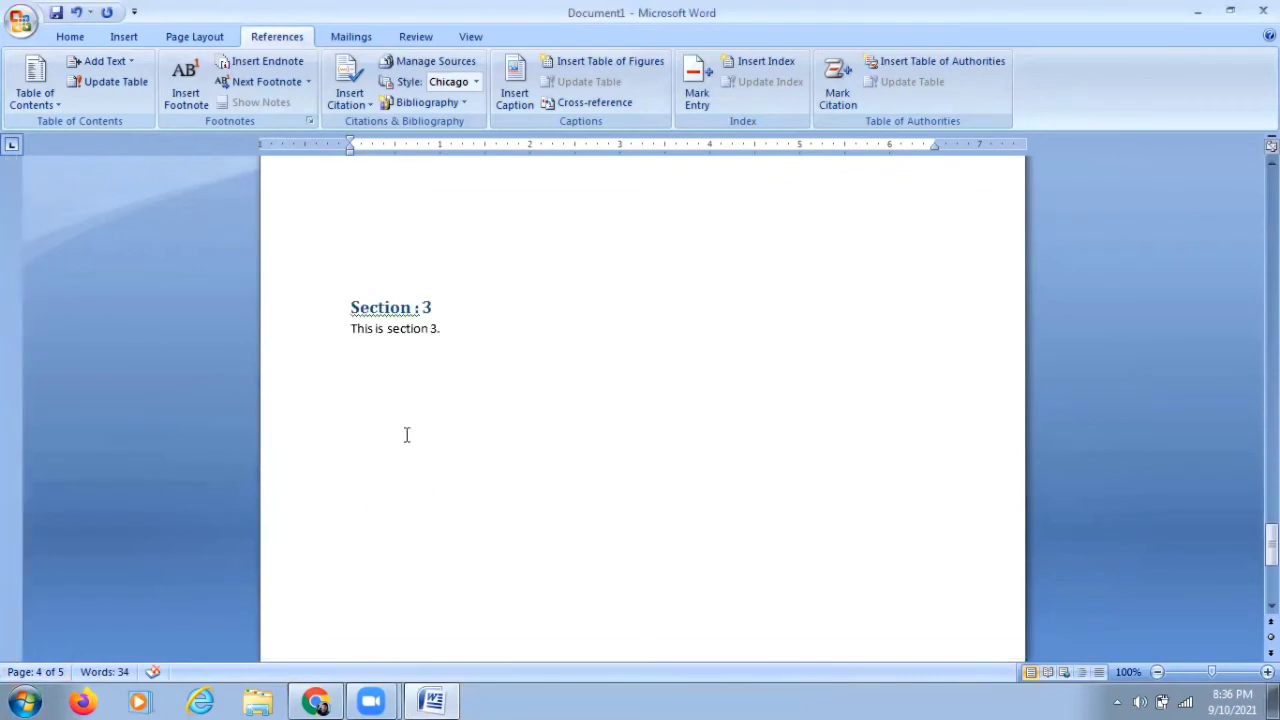
pyautogui.moveTo(1271, 550); pyautogui.dragTo(1271, 196)
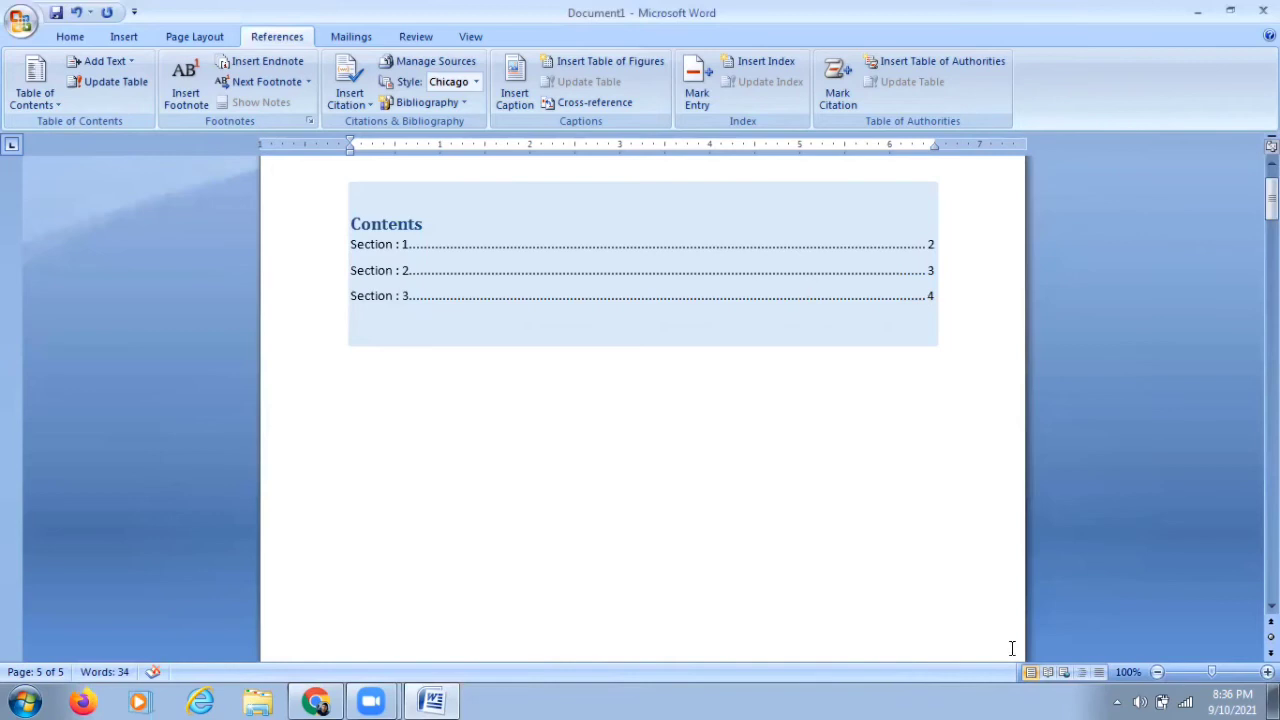
pyautogui.click(871, 474)
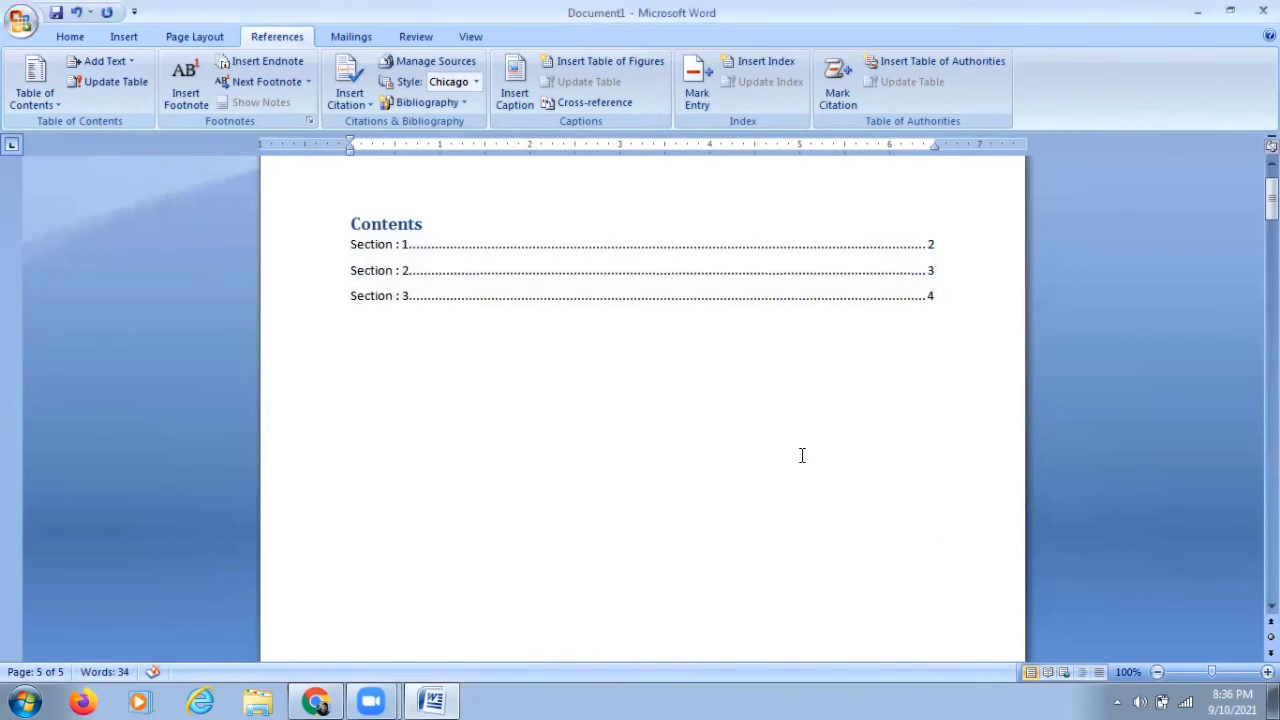
pyautogui.scroll(2, 801, 455)
pyautogui.click(645, 321)
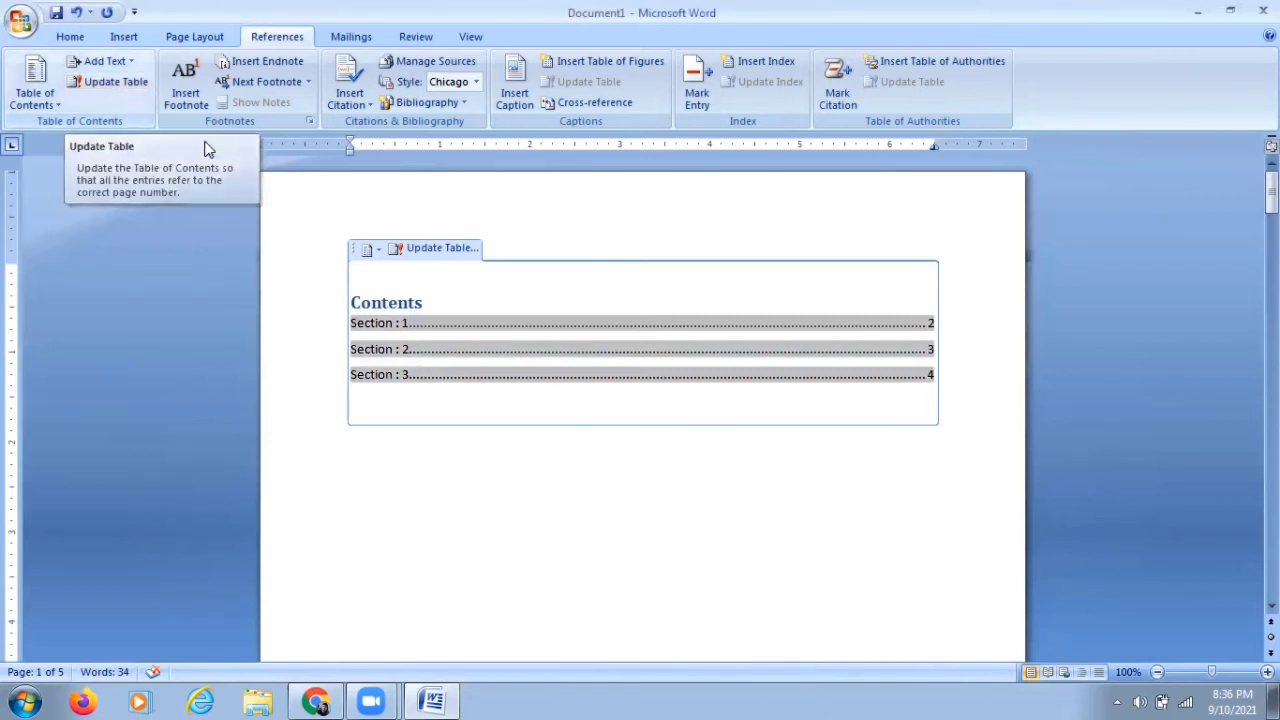
pyautogui.click(437, 250)
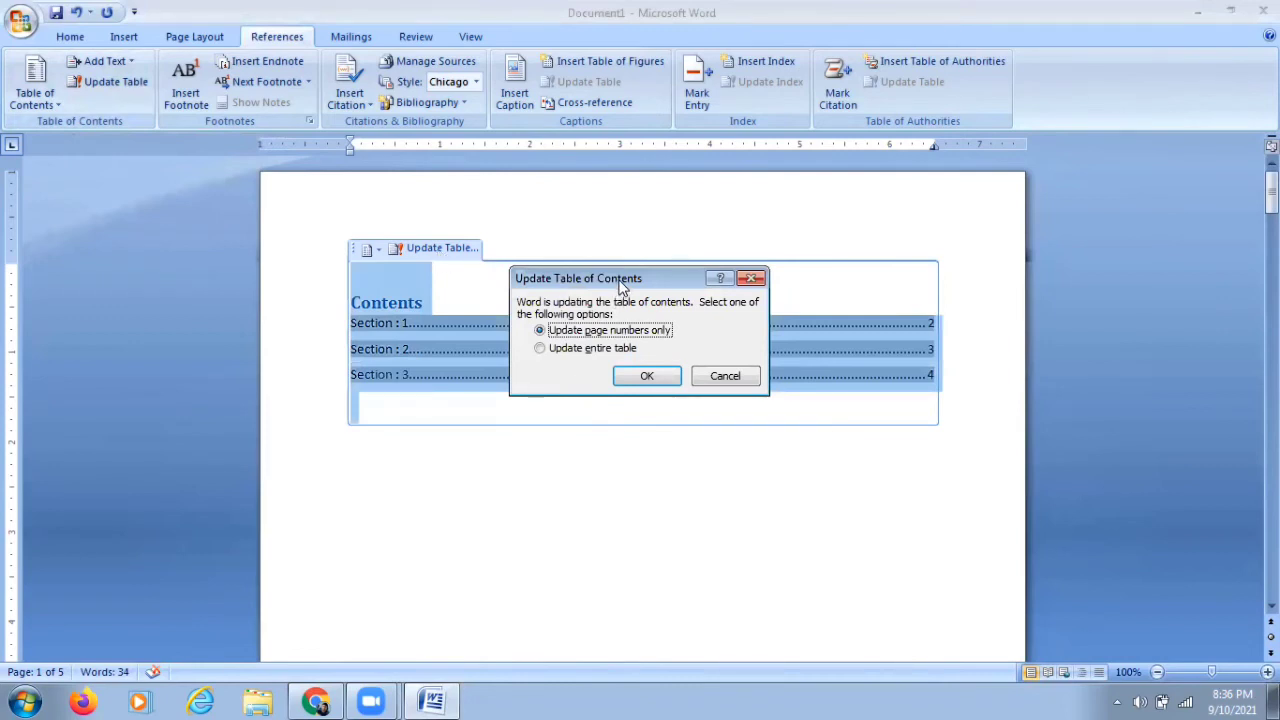
pyautogui.moveTo(622, 287); pyautogui.dragTo(573, 449)
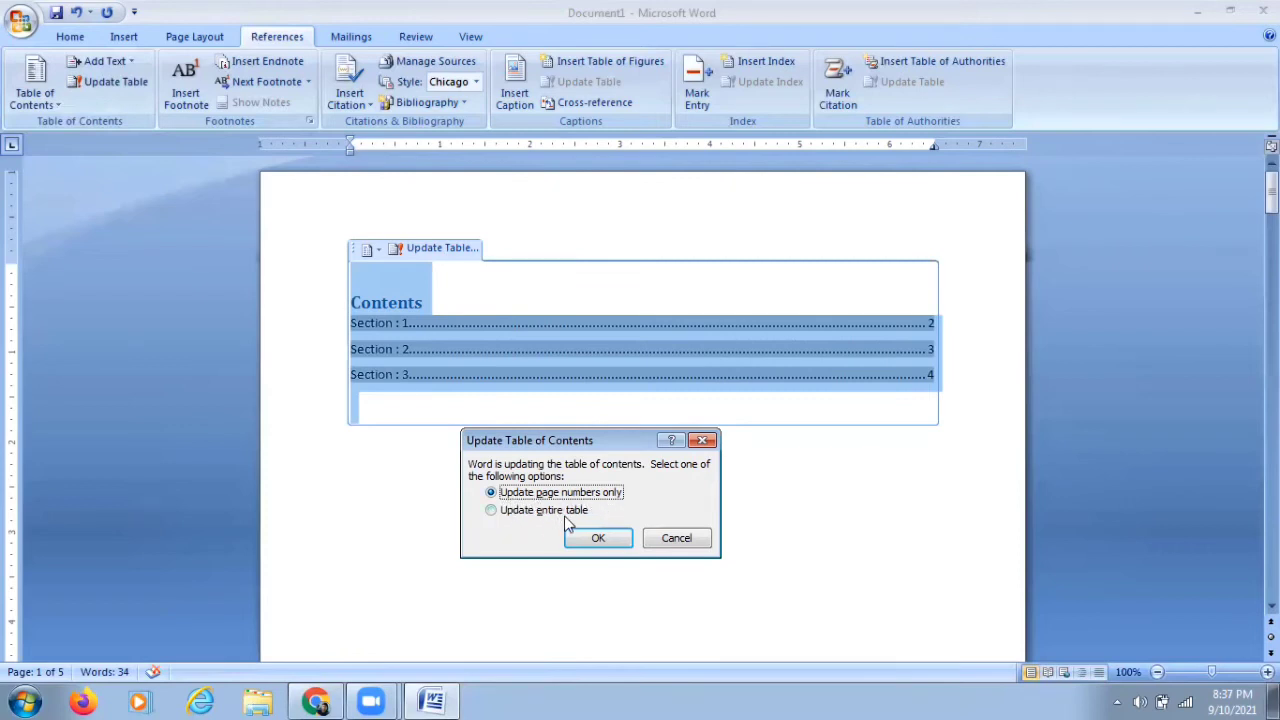
pyautogui.click(598, 540)
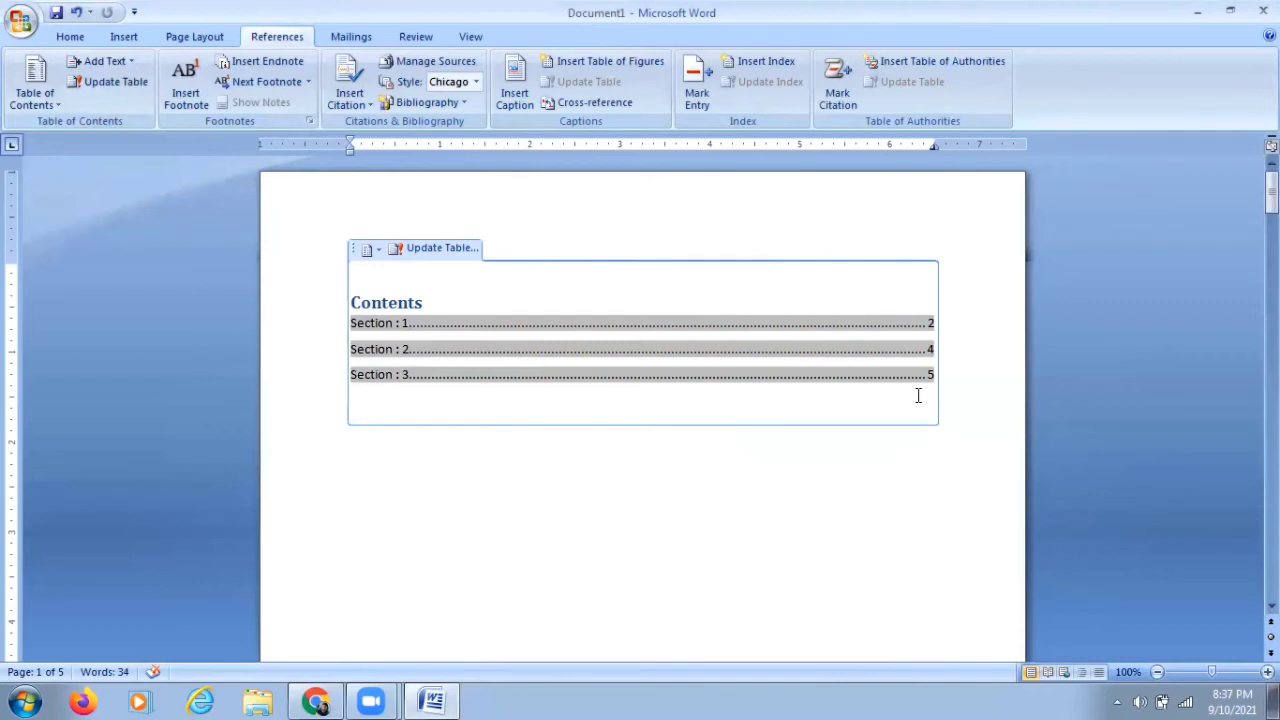
# Step: Type an indented line 'This is level 1 of section 1' below the Section : 1 body text
pyautogui.scroll(-4, 688, 464)
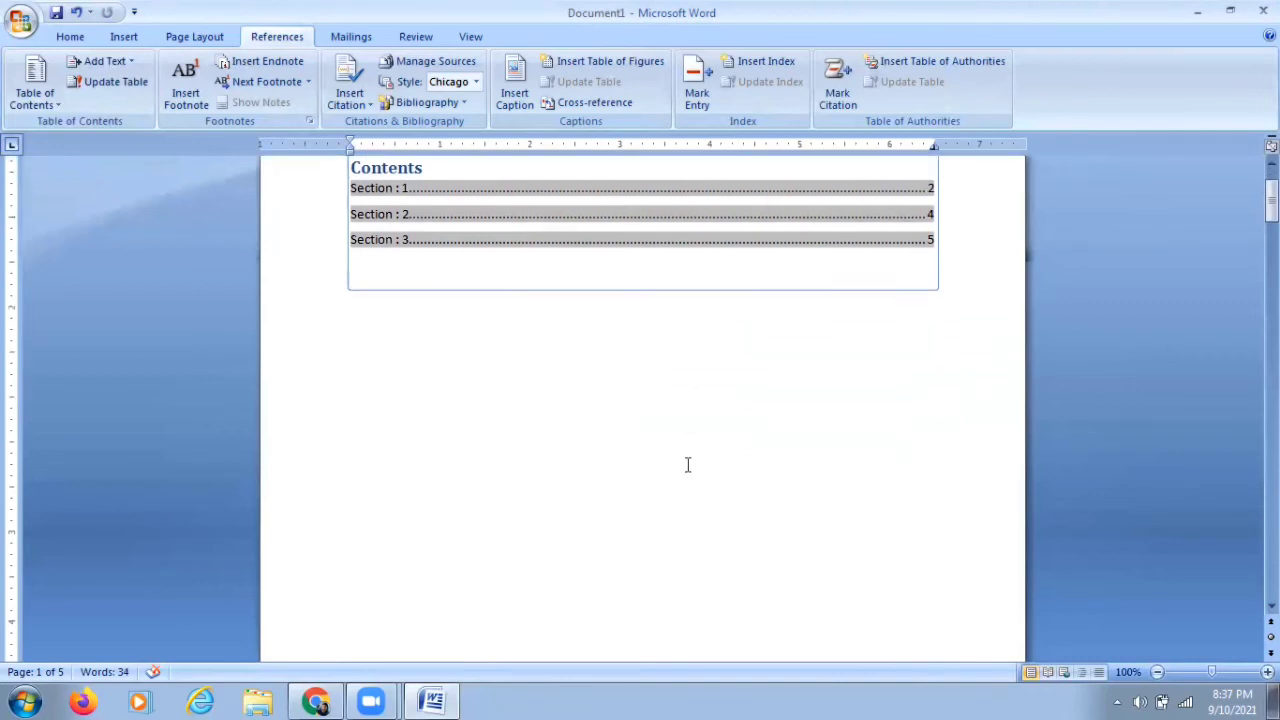
pyautogui.scroll(-5, 687, 464)
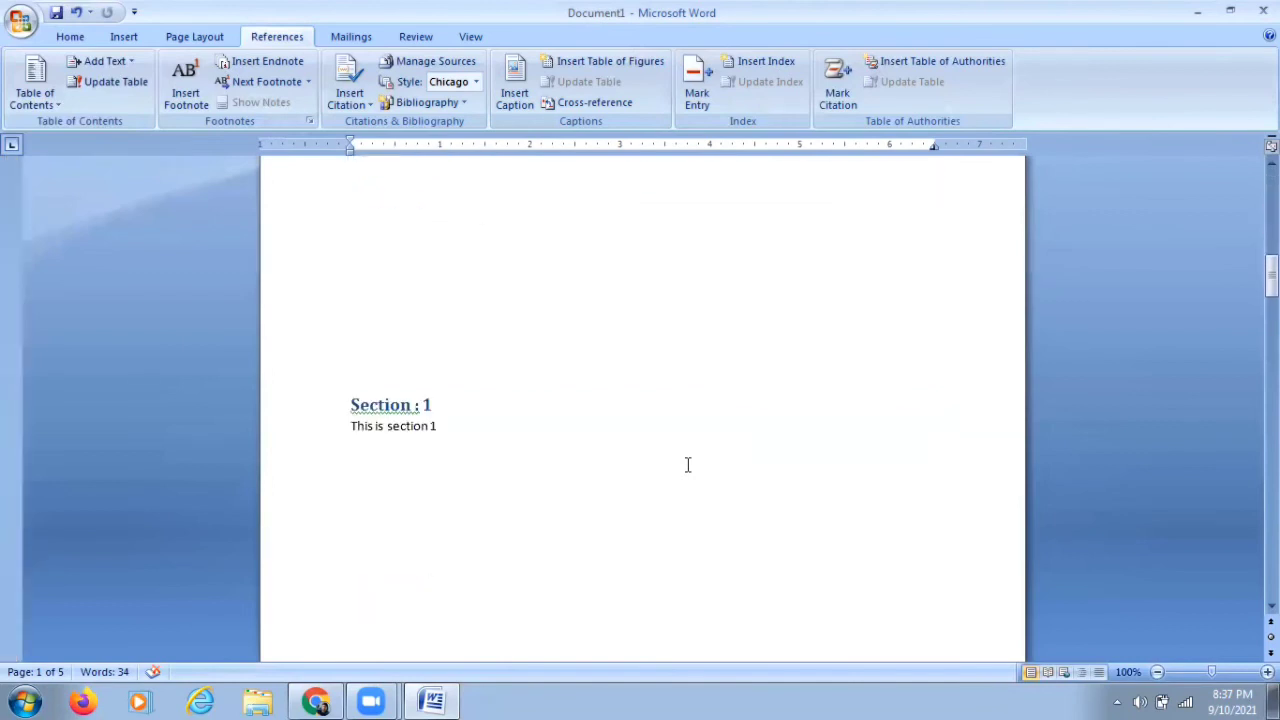
pyautogui.click(440, 416)
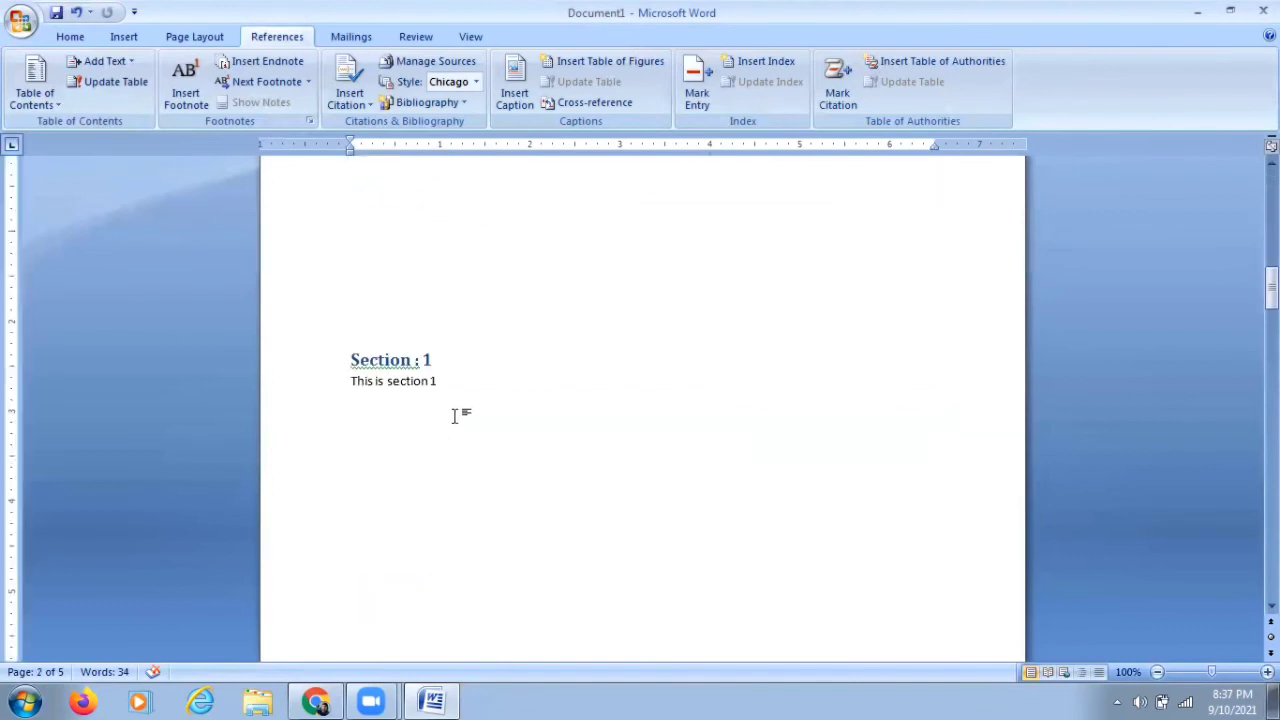
pyautogui.press('Up')
pyautogui.press('Down')
pyautogui.press('Tab')
pyautogui.hotkey('ctrl', 'z')
pyautogui.write('This is level 1 of section')
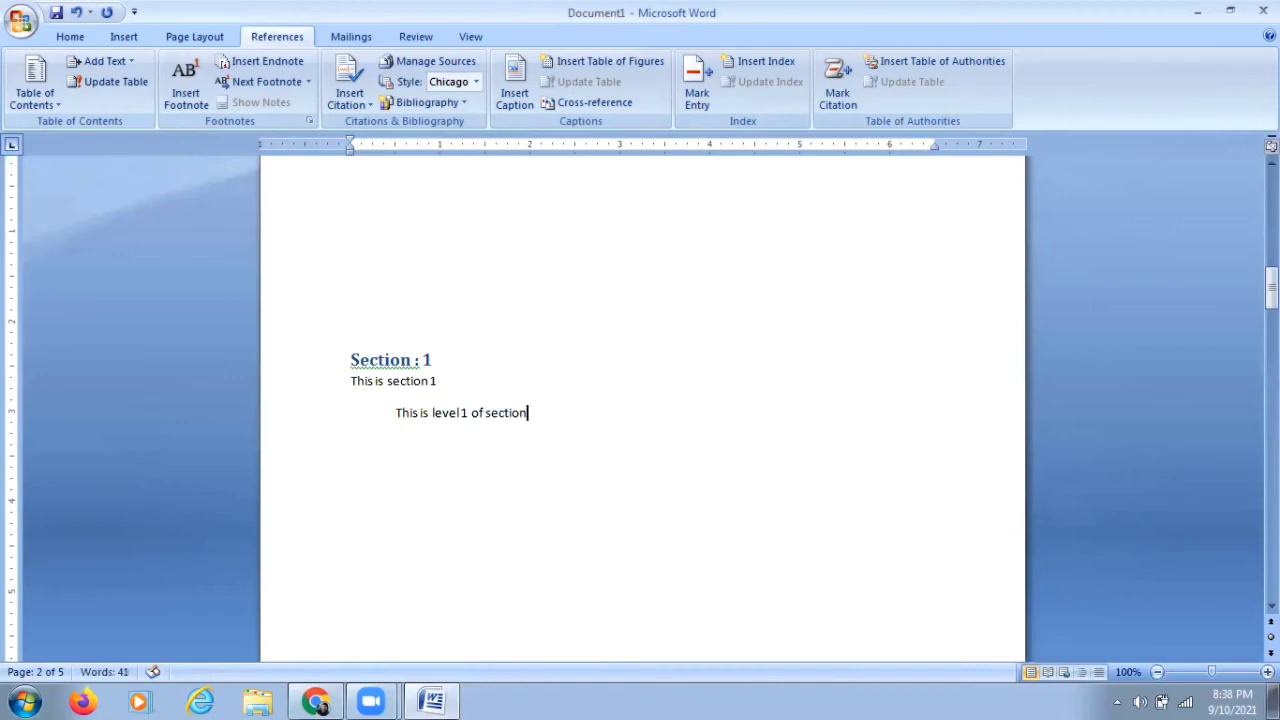
pyautogui.write(' 1')
# Step: Paste a copy of the Section : 1 heading above the new line and rename it Section : 1.1
pyautogui.scroll(1, 556, 376)
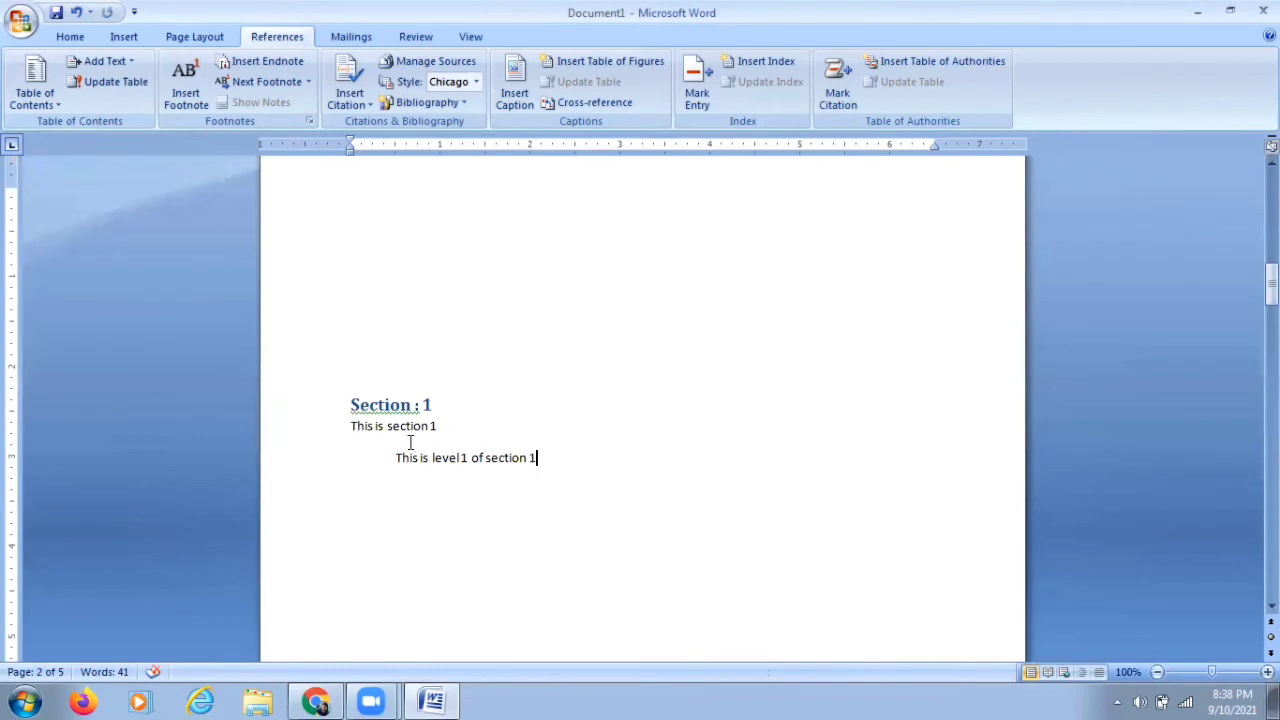
pyautogui.scroll(10, 406, 431)
pyautogui.scroll(10, 406, 431)
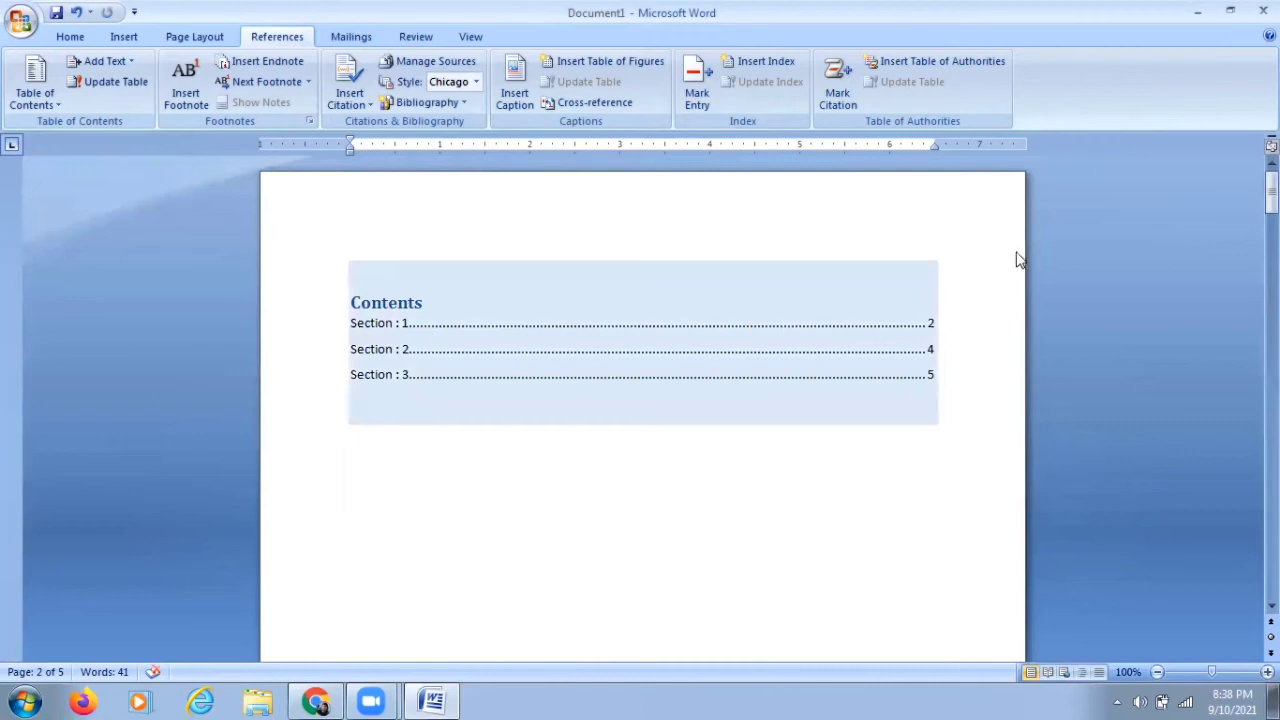
pyautogui.moveTo(1271, 188); pyautogui.dragTo(1114, 350)
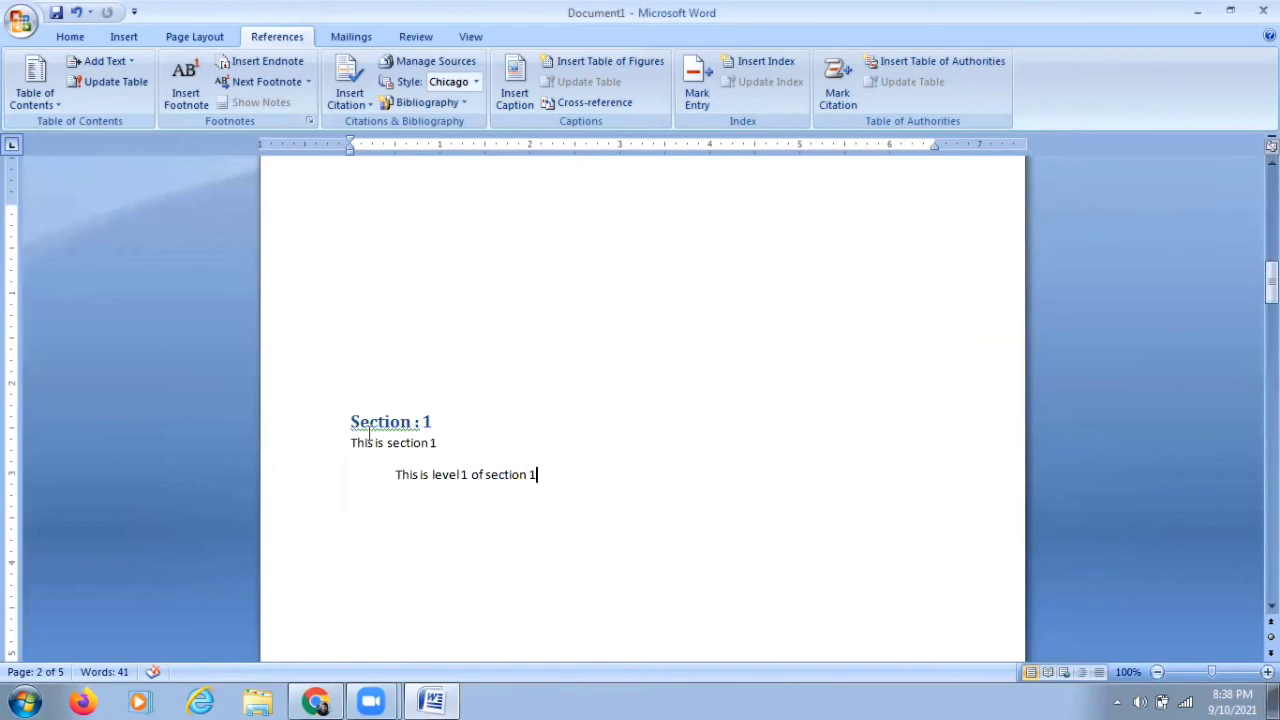
pyautogui.moveTo(350, 421); pyautogui.dragTo(429, 421)
pyautogui.hotkey('ctrl', 'c')
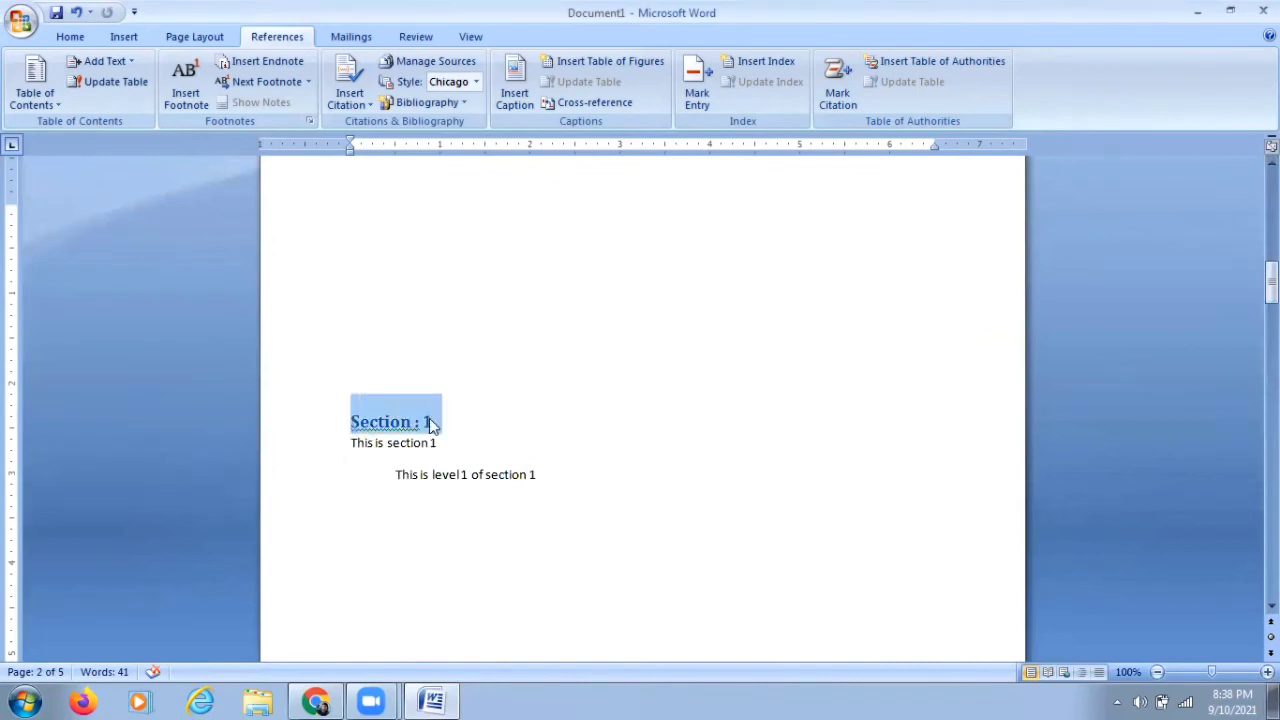
pyautogui.click(382, 478)
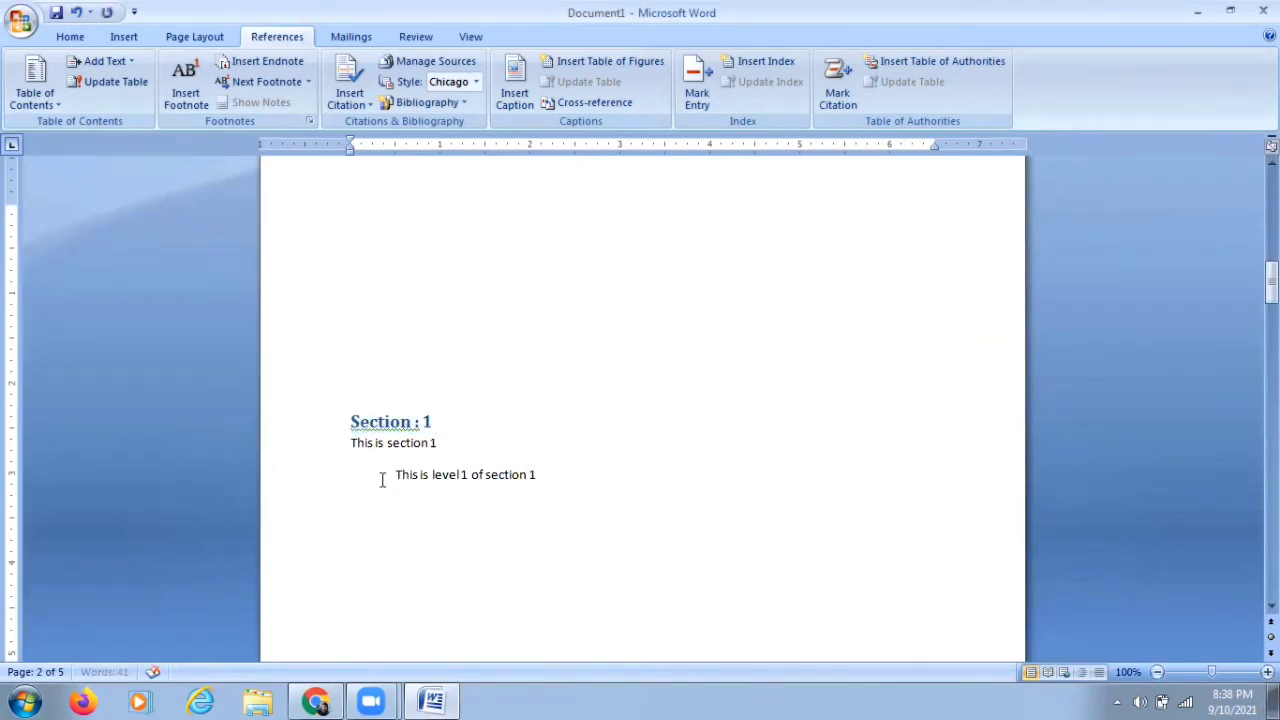
pyautogui.hotkey('ctrl', 'v')
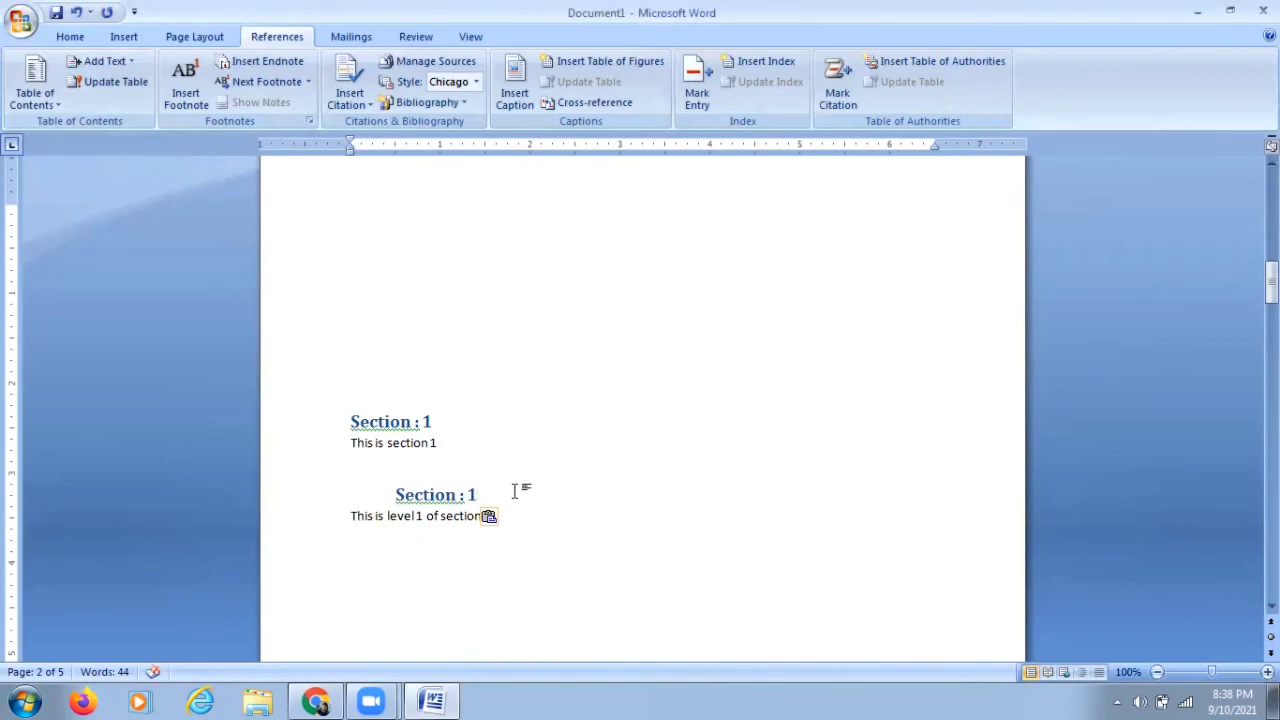
pyautogui.write('.1')
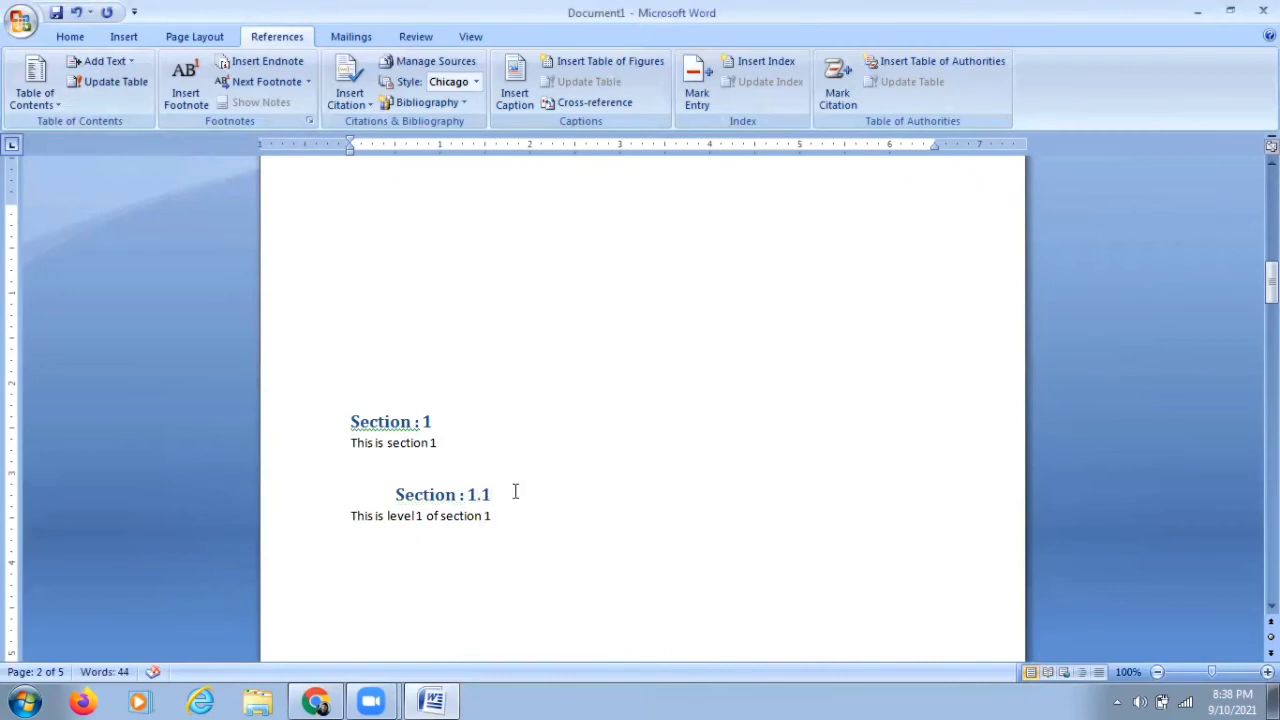
pyautogui.press('Delete')
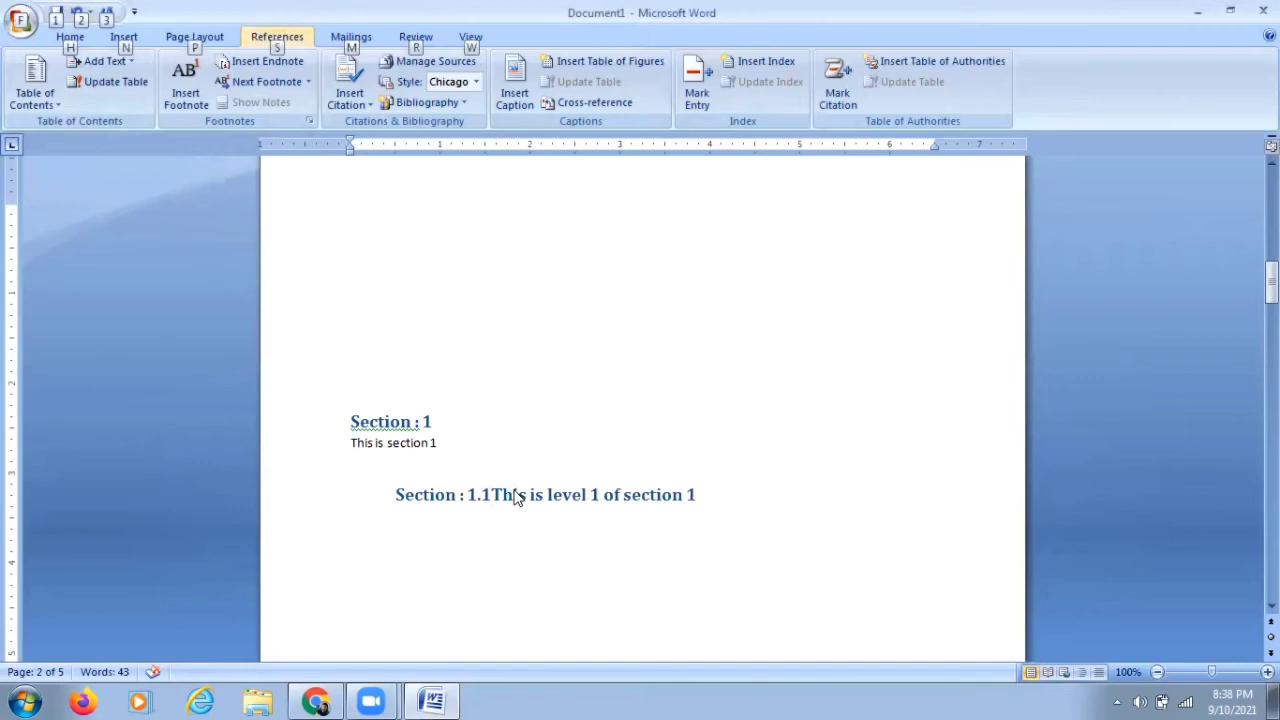
pyautogui.press('Return')
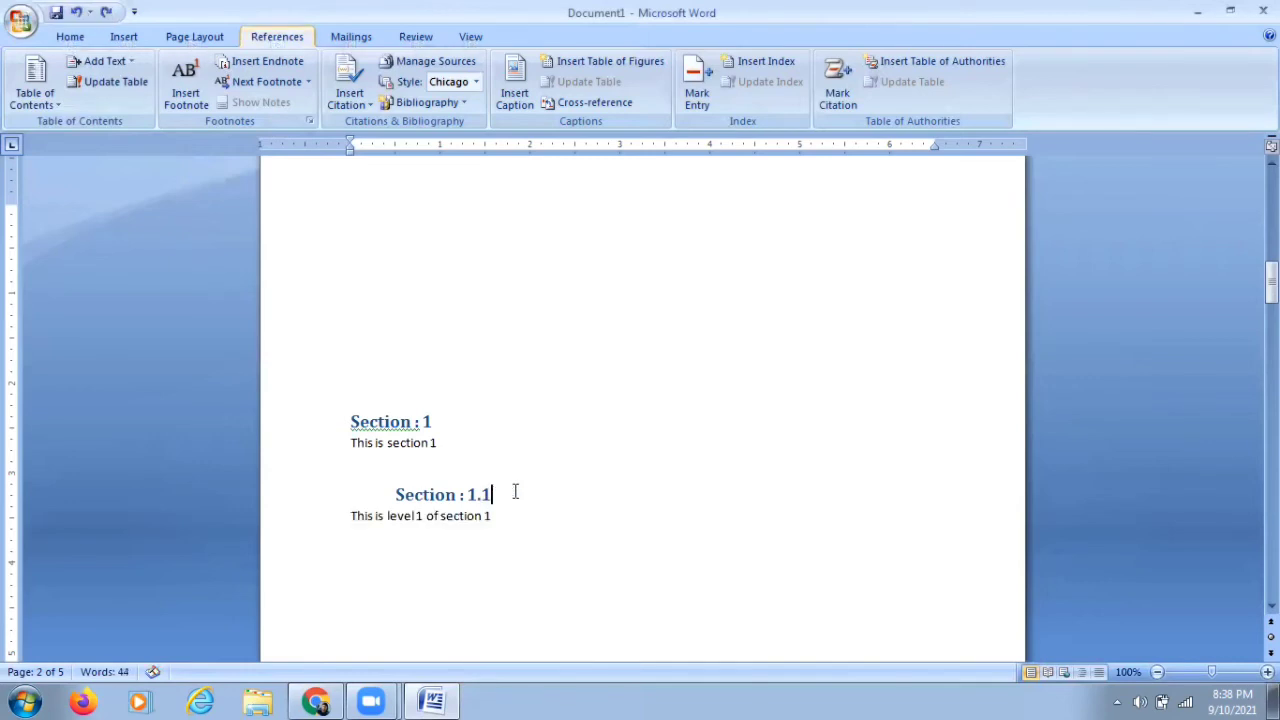
pyautogui.press('Home')
pyautogui.hotkey('ctrl', 'shift', 'Right')
pyautogui.hotkey('shift', 'End')
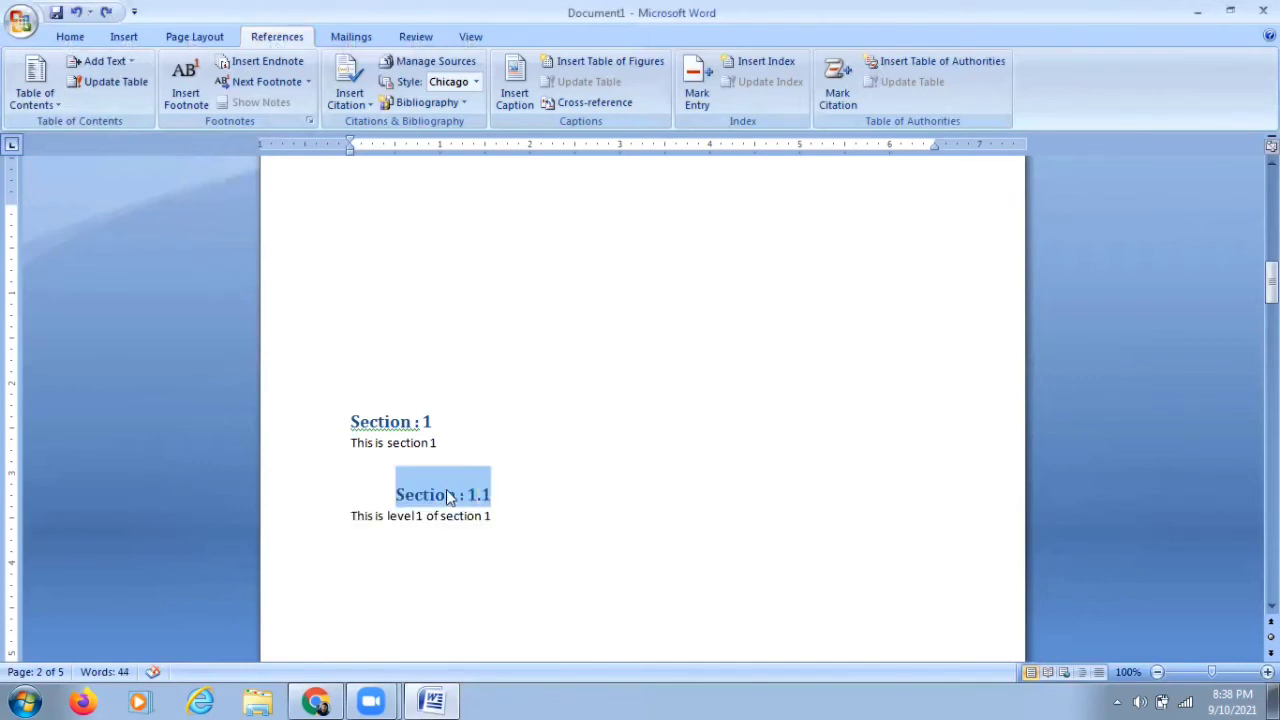
pyautogui.click(400, 494)
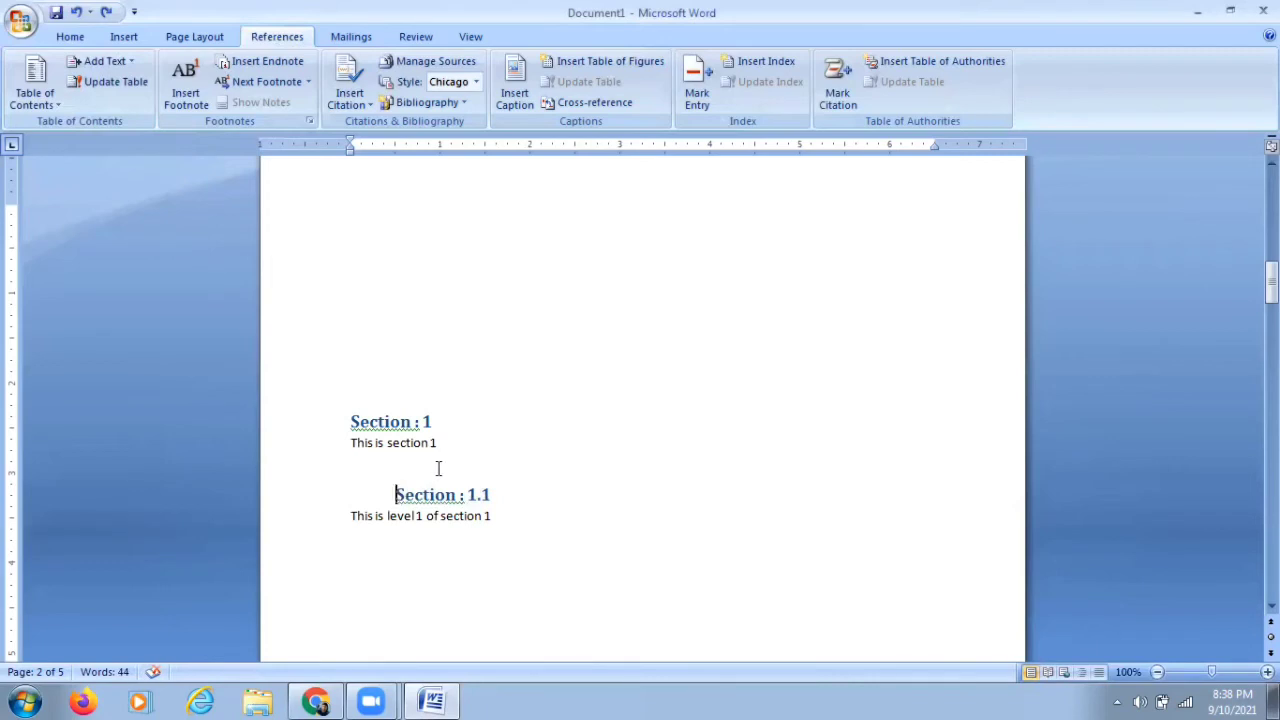
# Step: Update the entire table of contents so it includes the new heading
pyautogui.scroll(1, 436, 468)
pyautogui.scroll(20, 437, 467)
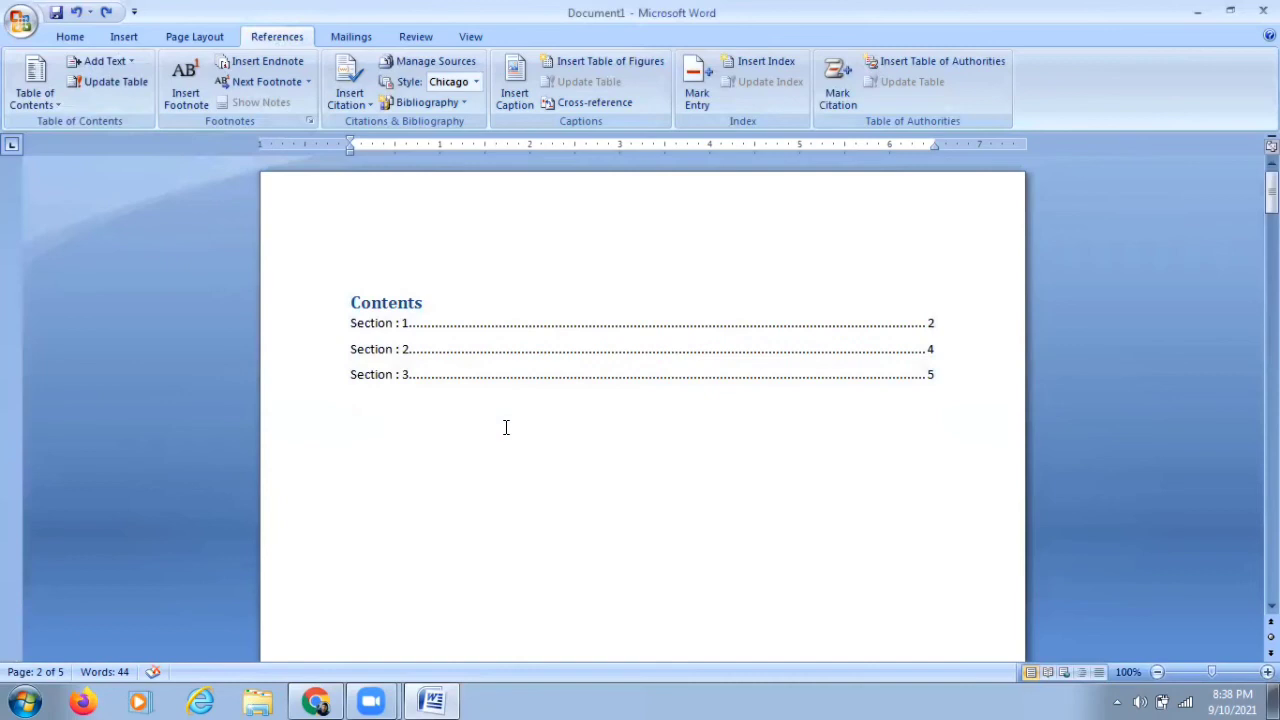
pyautogui.scroll(-20, 506, 427)
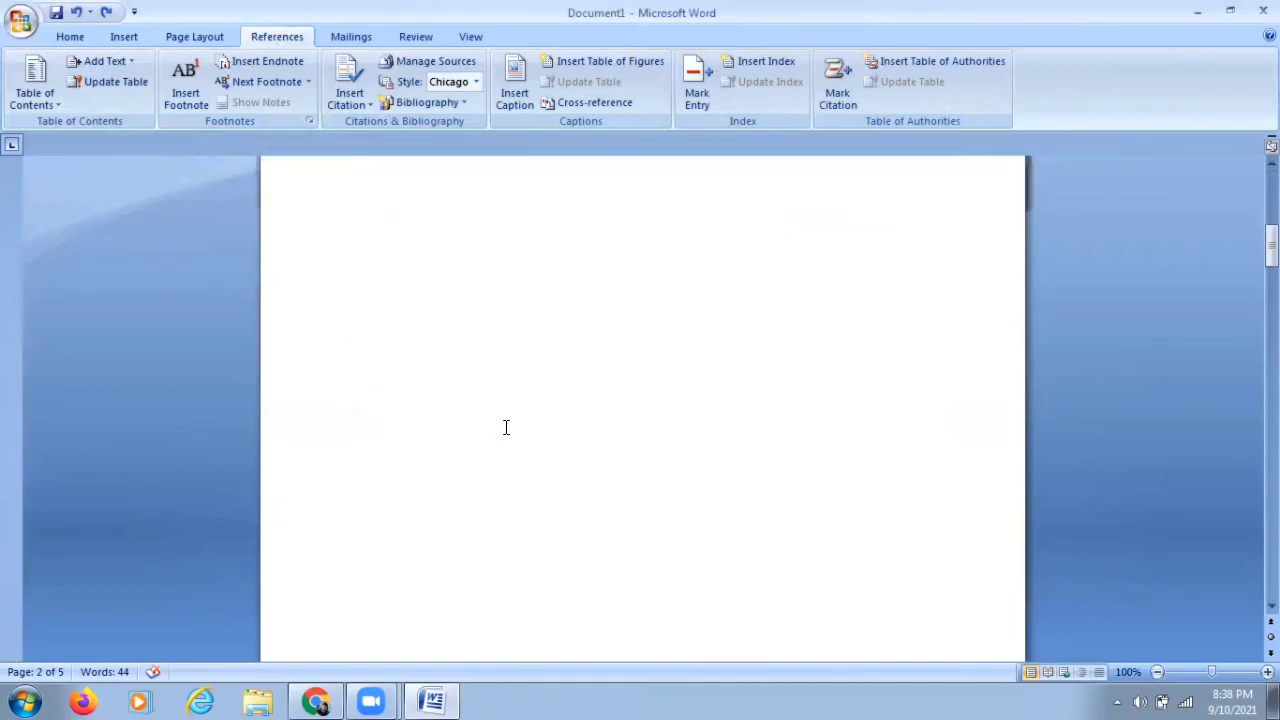
pyautogui.scroll(5, 506, 427)
pyautogui.scroll(12, 506, 427)
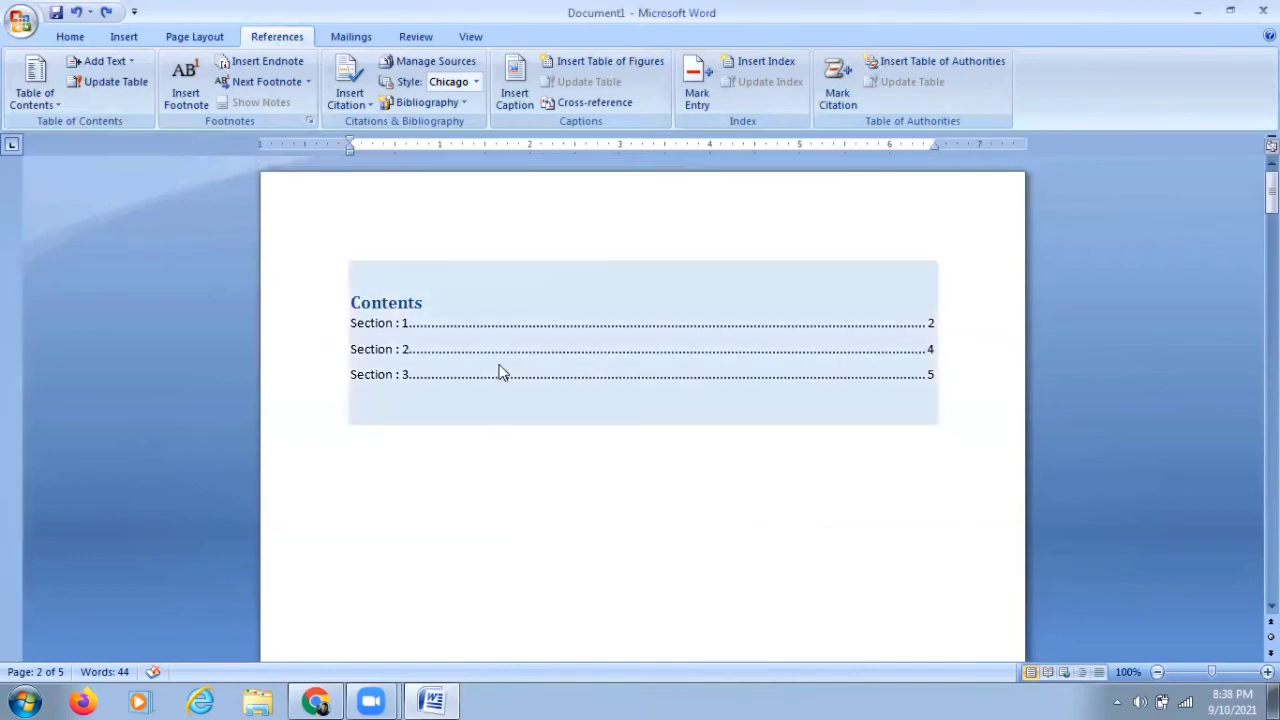
pyautogui.click(500, 360)
pyautogui.click(436, 250)
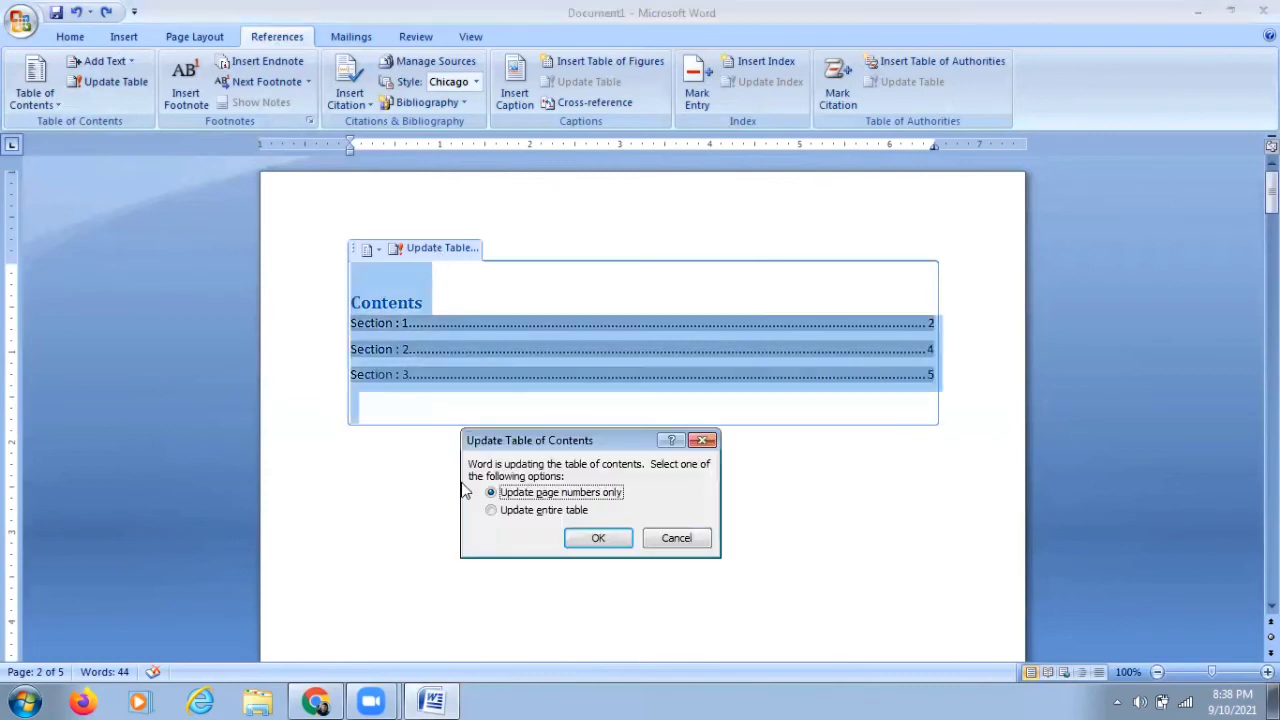
pyautogui.click(491, 510)
pyautogui.click(579, 534)
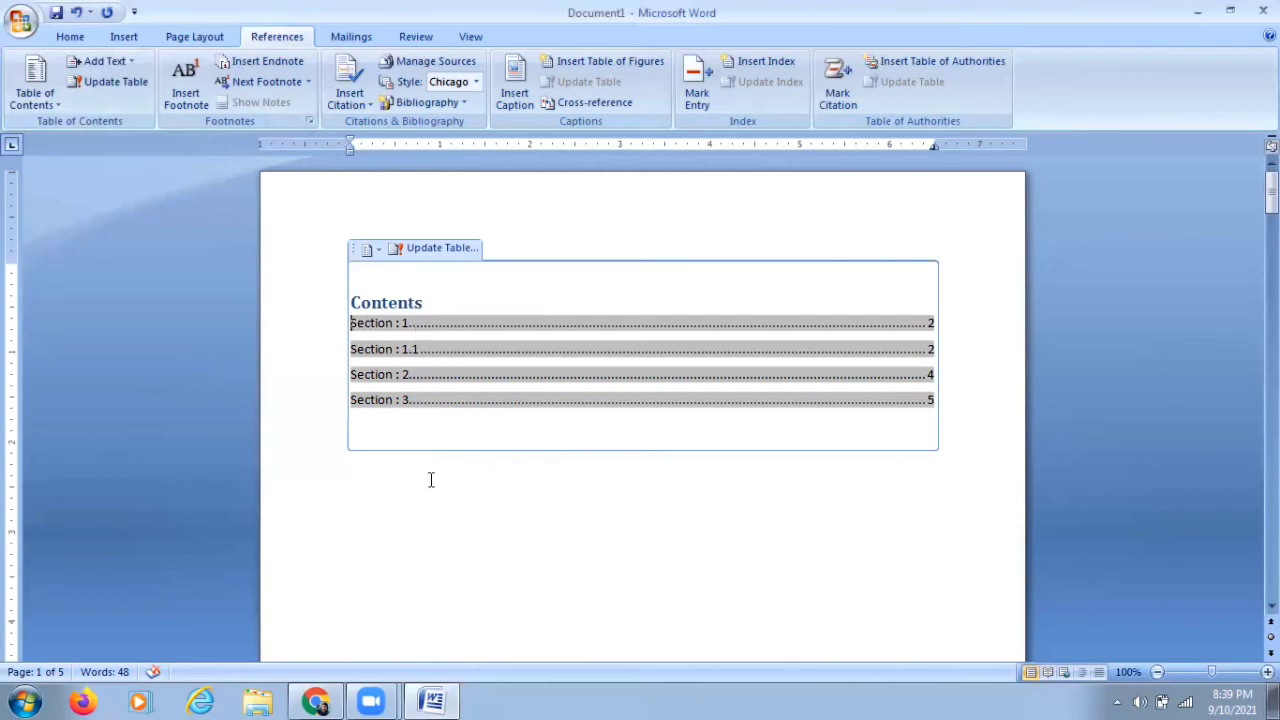
# Step: Set the Section : 1.1 heading to Level 2 in the table of contents
pyautogui.click(35, 88)
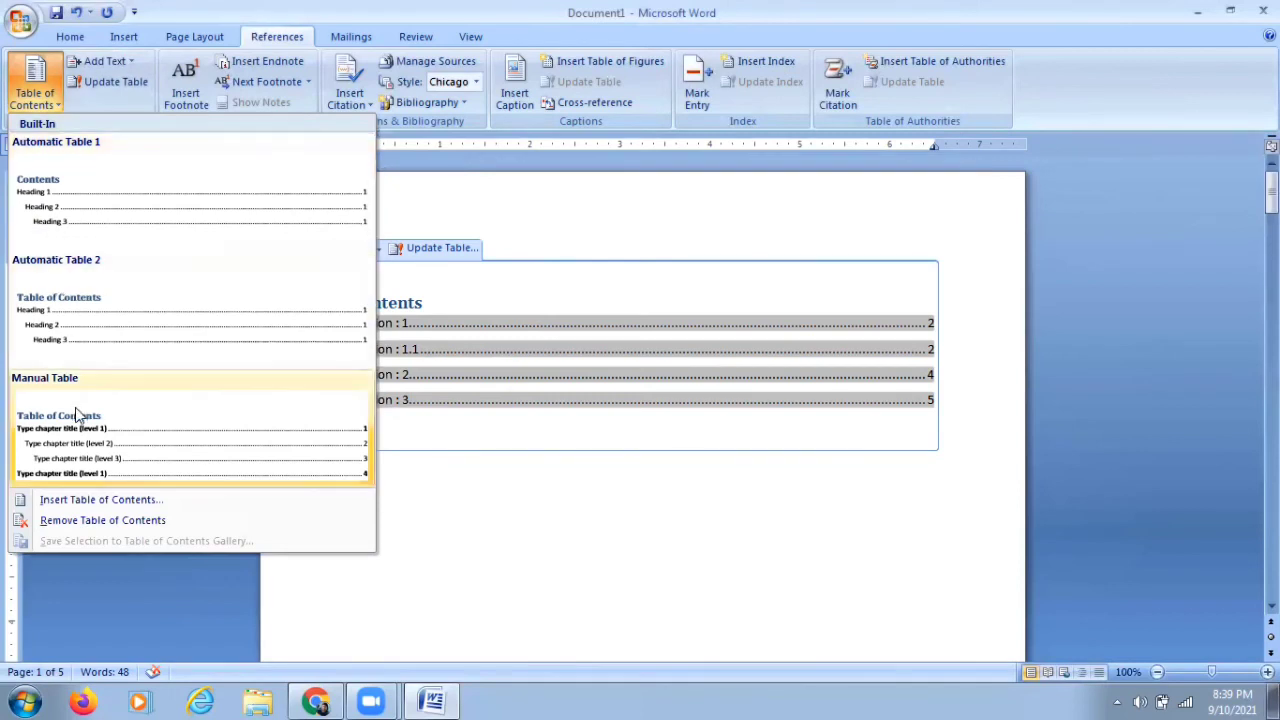
pyautogui.click(491, 430)
pyautogui.scroll(-15, 426, 408)
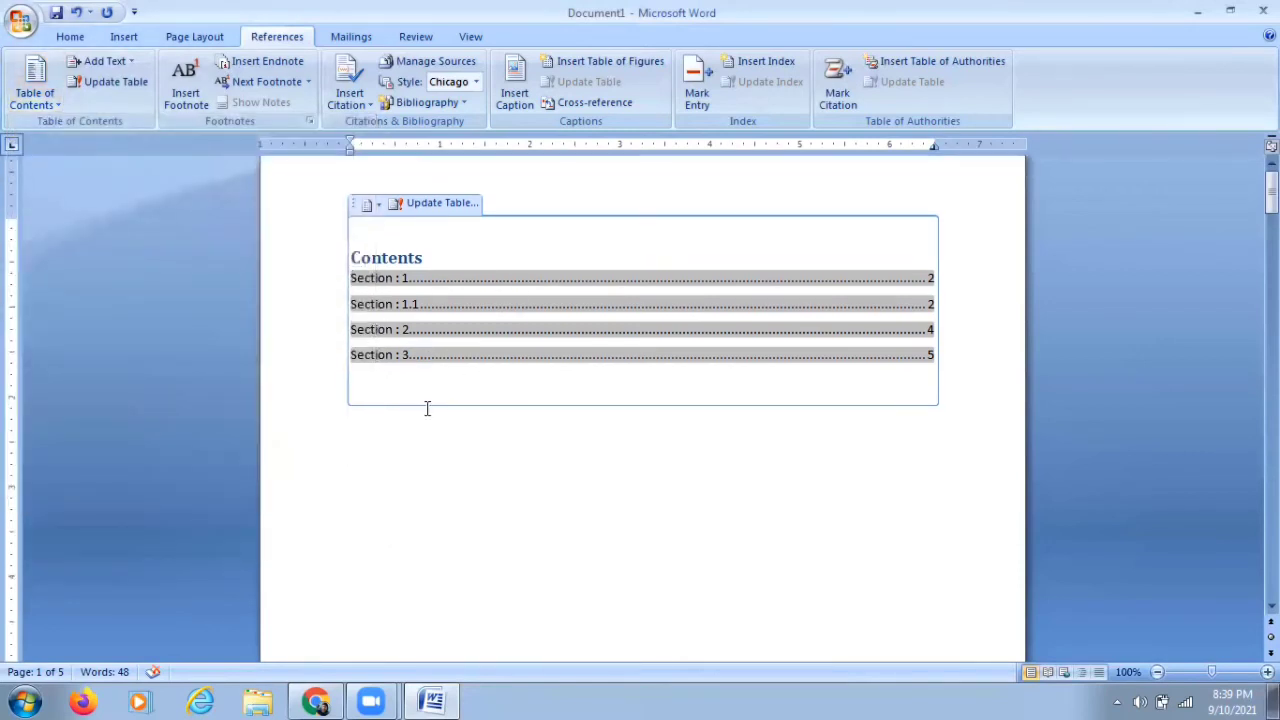
pyautogui.scroll(-3, 426, 408)
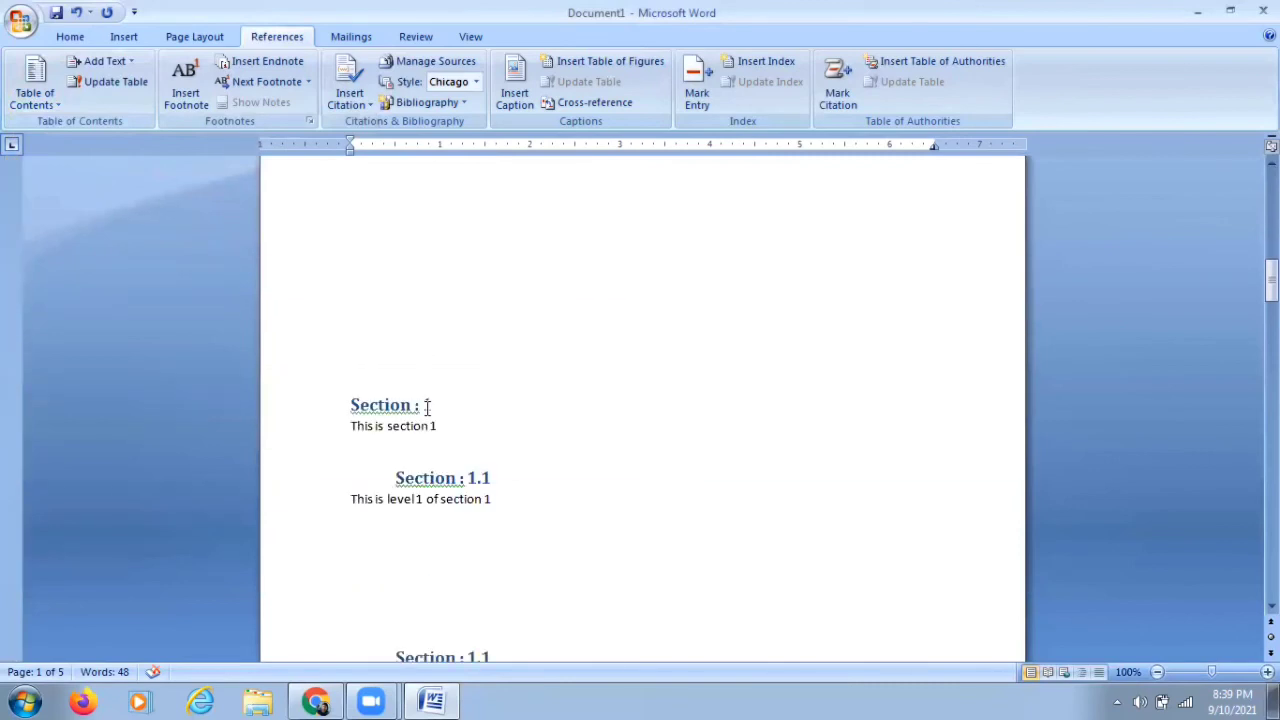
pyautogui.moveTo(395, 478); pyautogui.dragTo(492, 477)
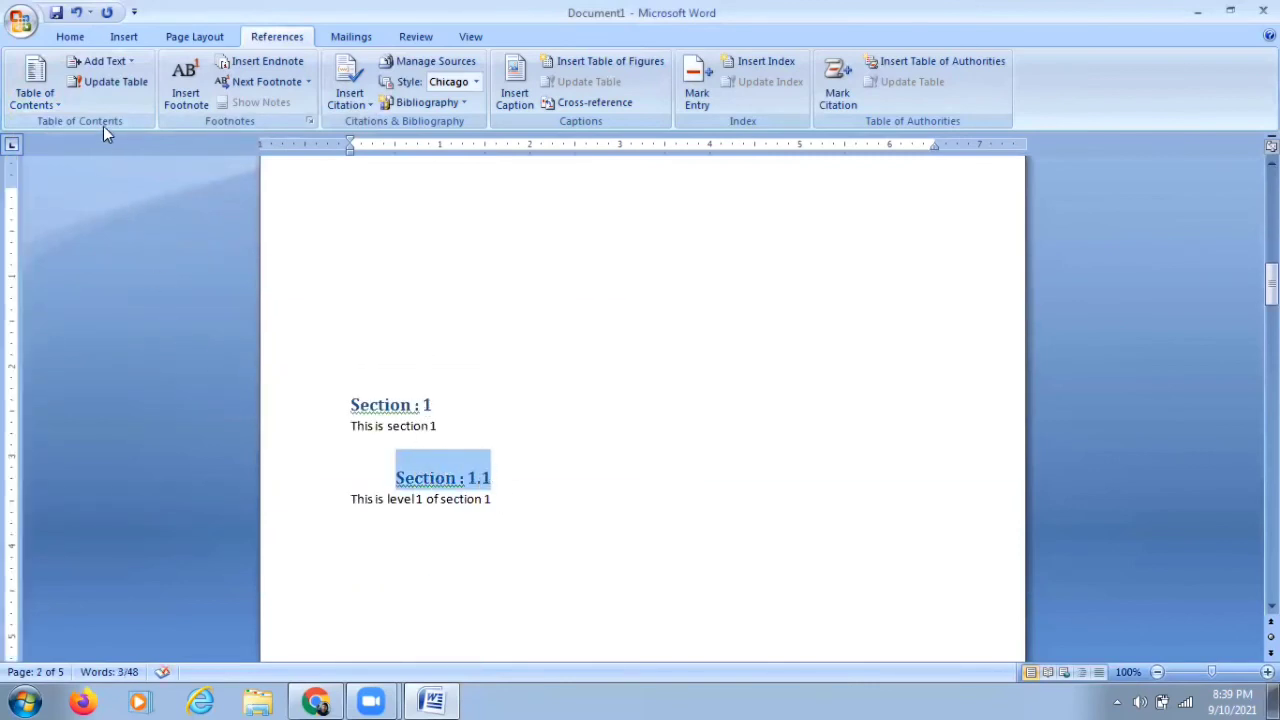
pyautogui.click(131, 64)
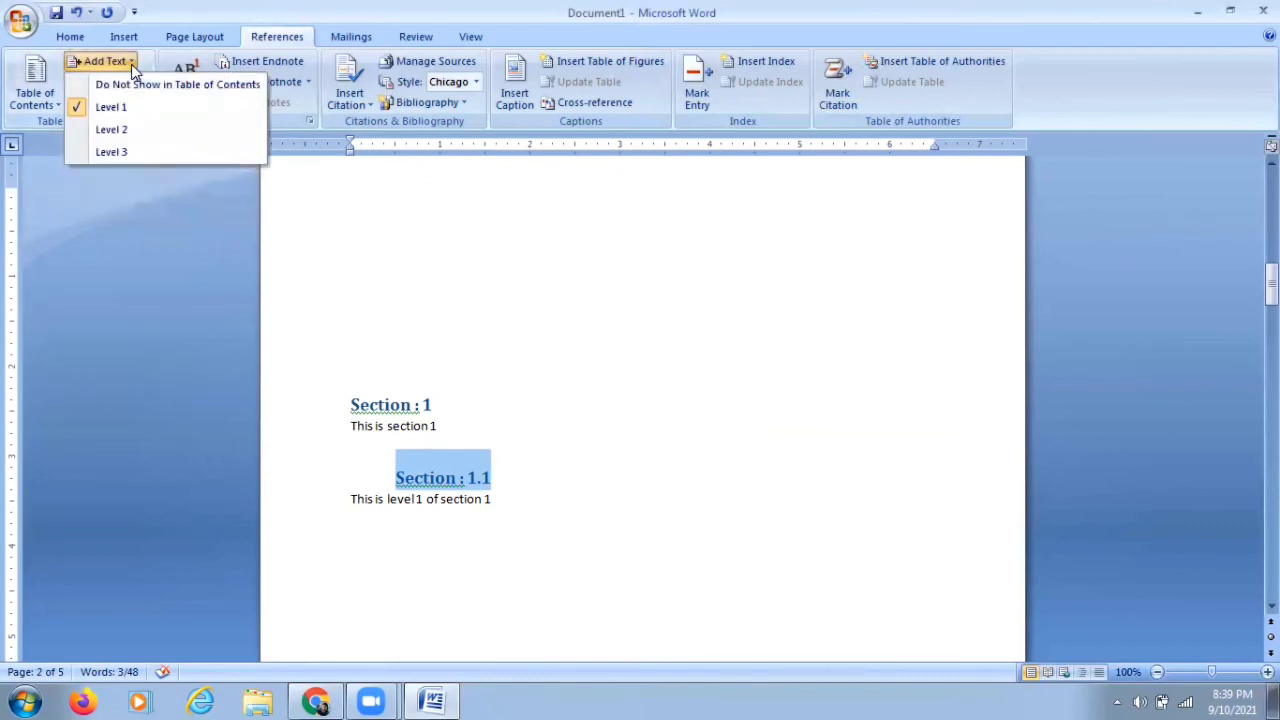
pyautogui.click(127, 129)
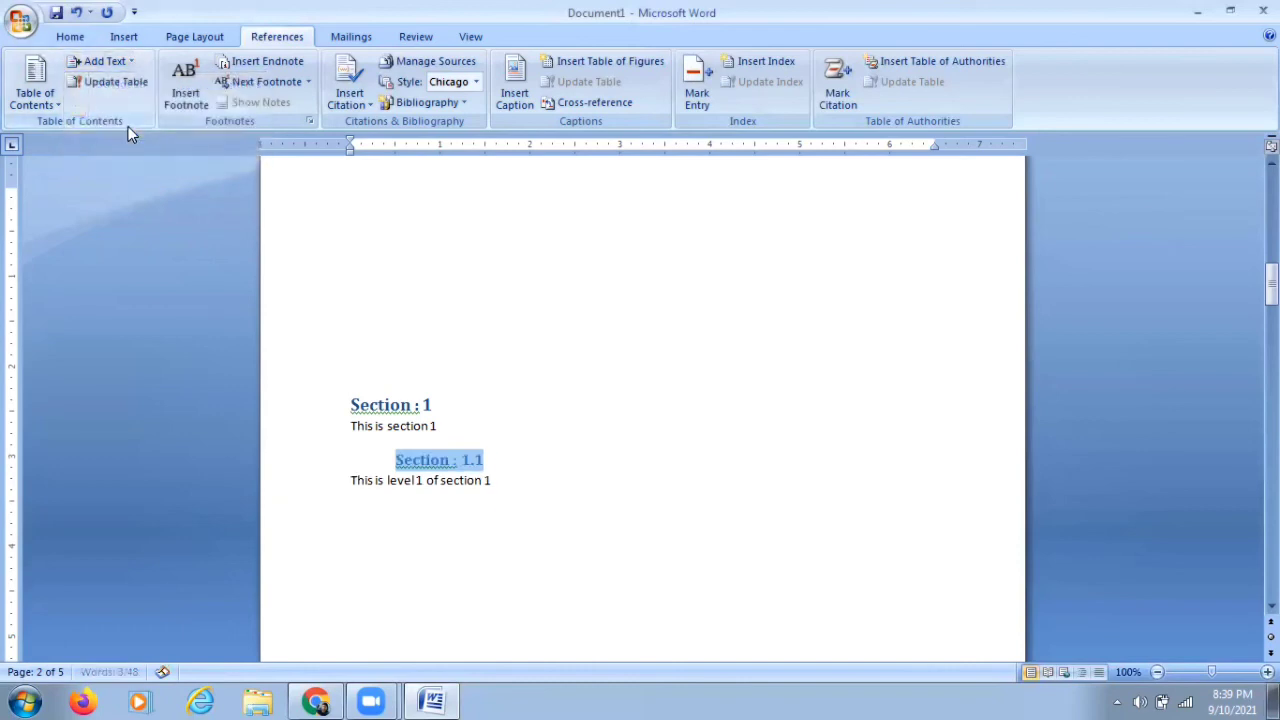
pyautogui.moveTo(1271, 285); pyautogui.dragTo(1271, 192)
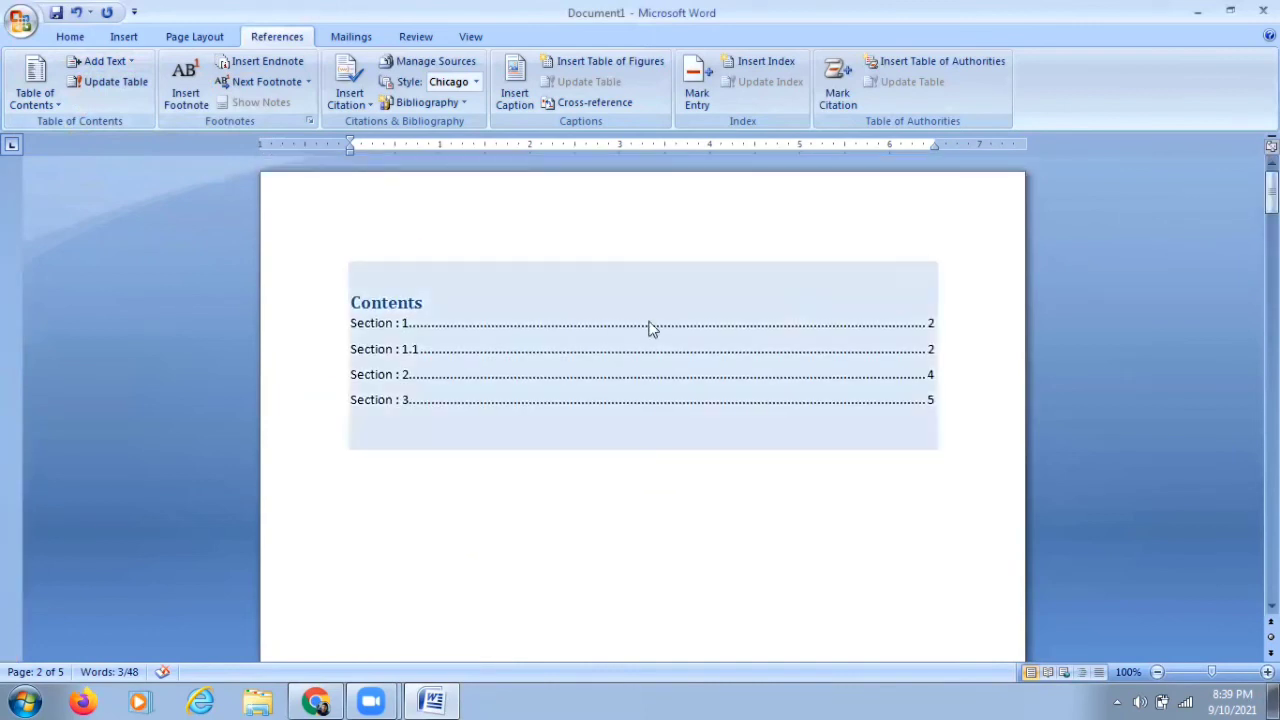
# Step: Update the entire table of contents so it reflects the Level 2 heading
pyautogui.click(581, 345)
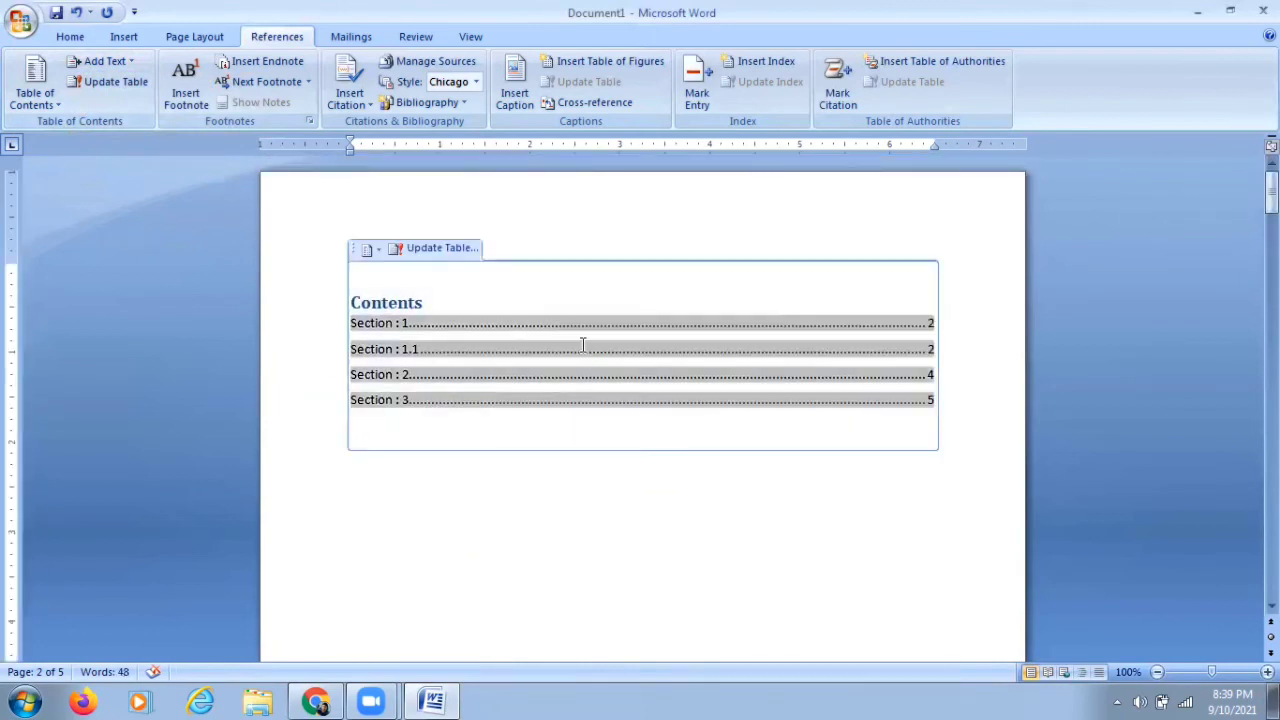
pyautogui.click(464, 252)
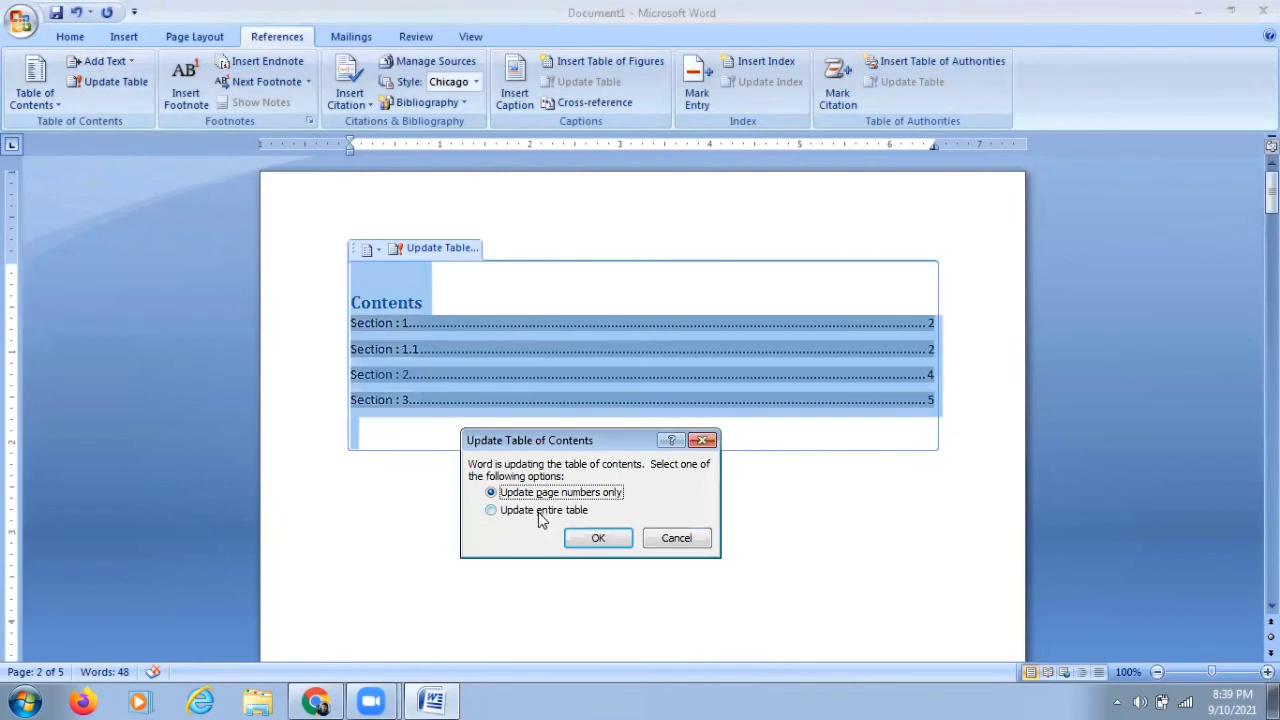
pyautogui.click(492, 512)
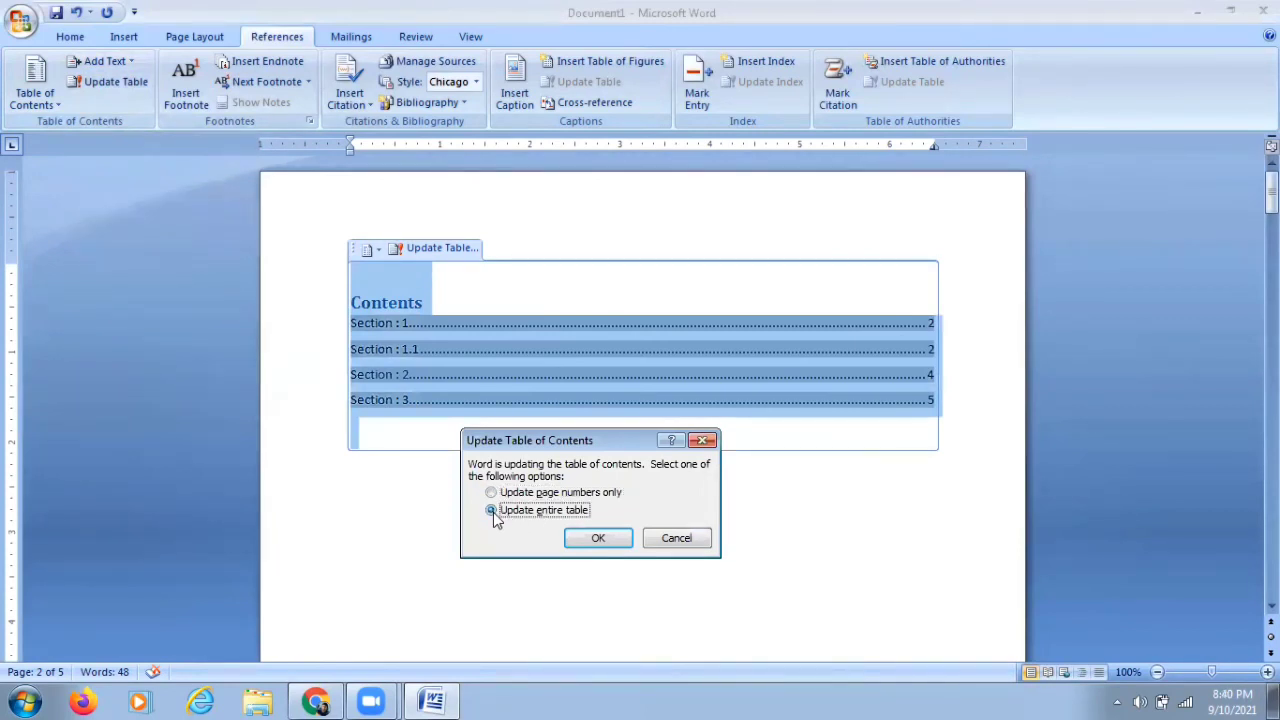
pyautogui.click(599, 541)
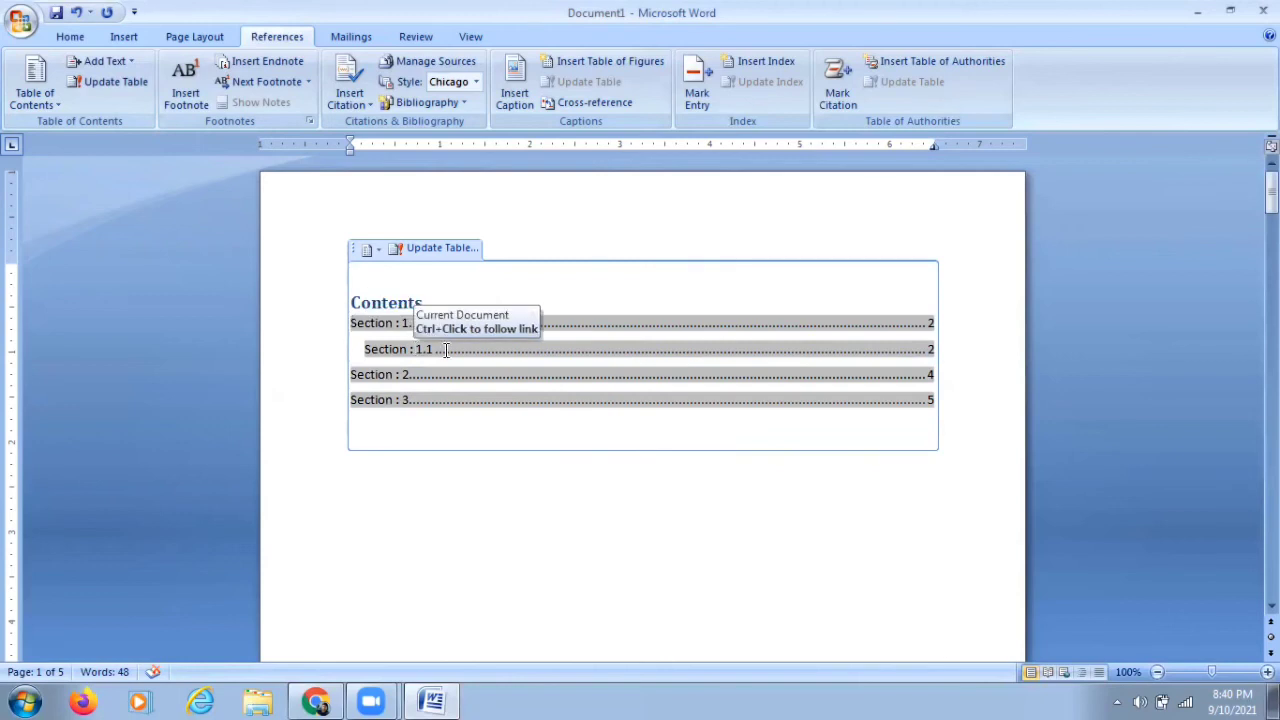
pyautogui.click(465, 494)
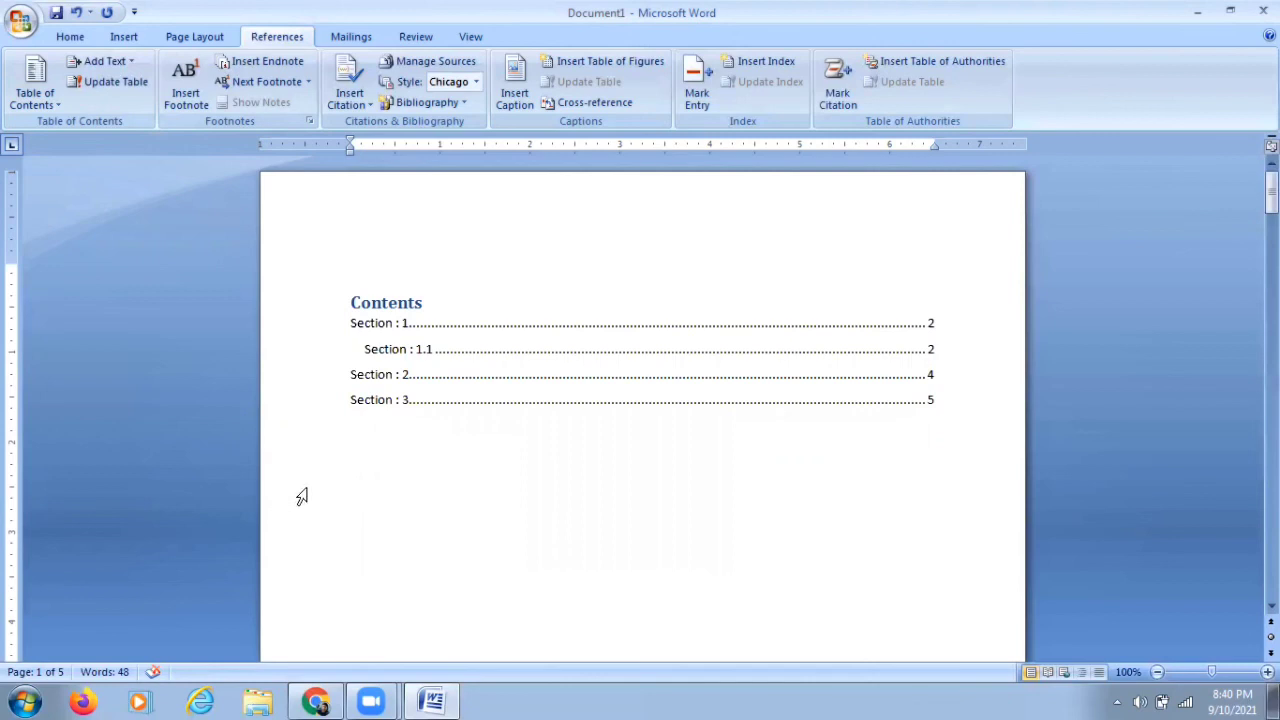
pyautogui.scroll(-5, 316, 492)
pyautogui.scroll(-3, 318, 494)
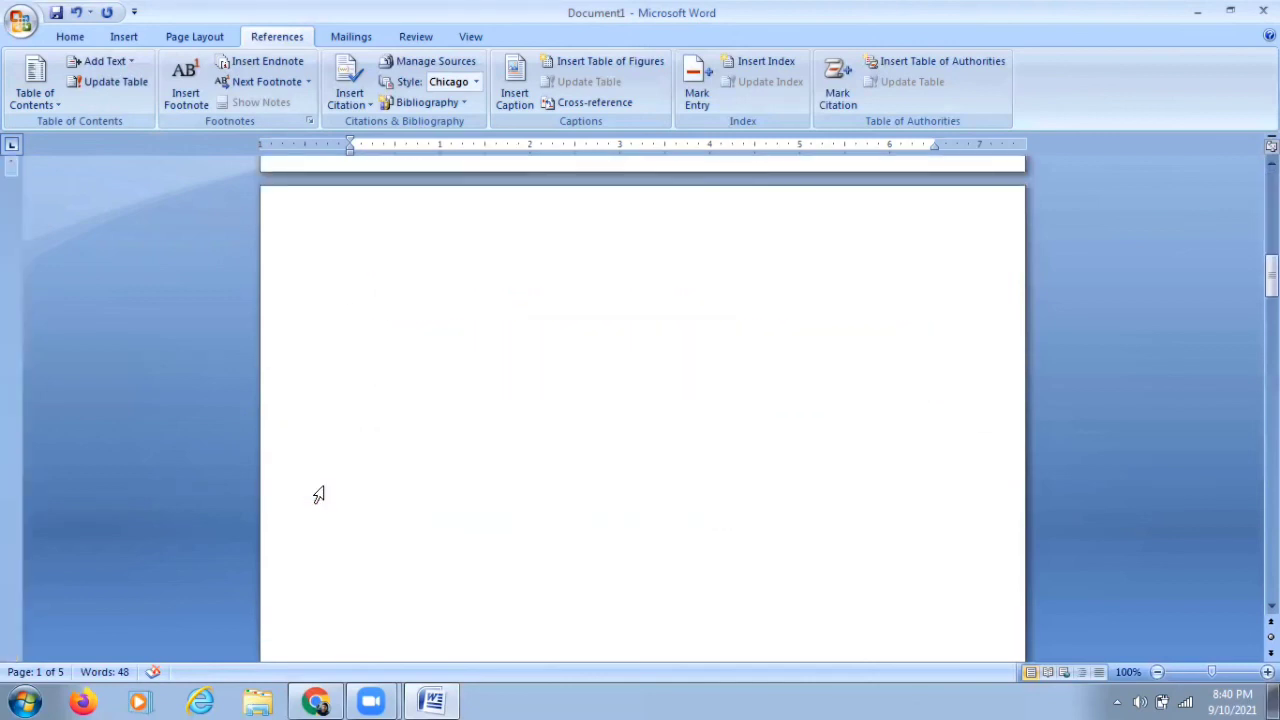
pyautogui.scroll(-3, 318, 494)
pyautogui.scroll(10, 318, 494)
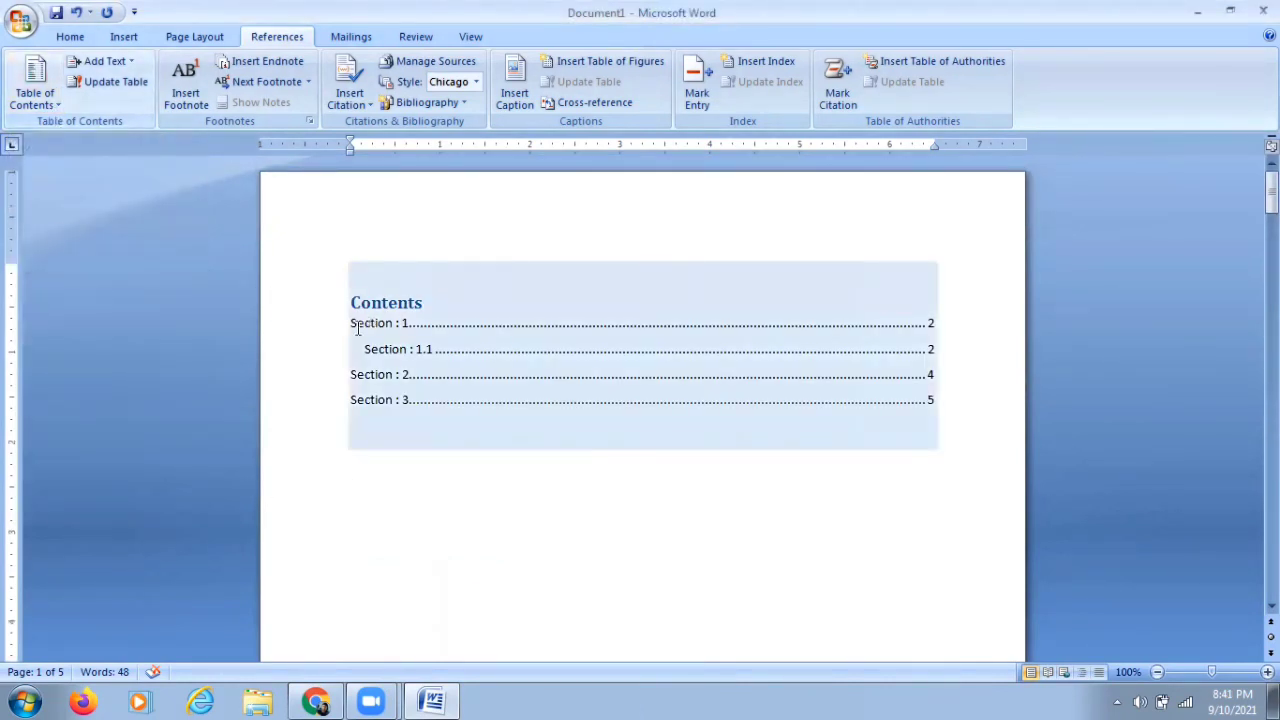
# Step: Remove the table of contents from the document
pyautogui.click(58, 110)
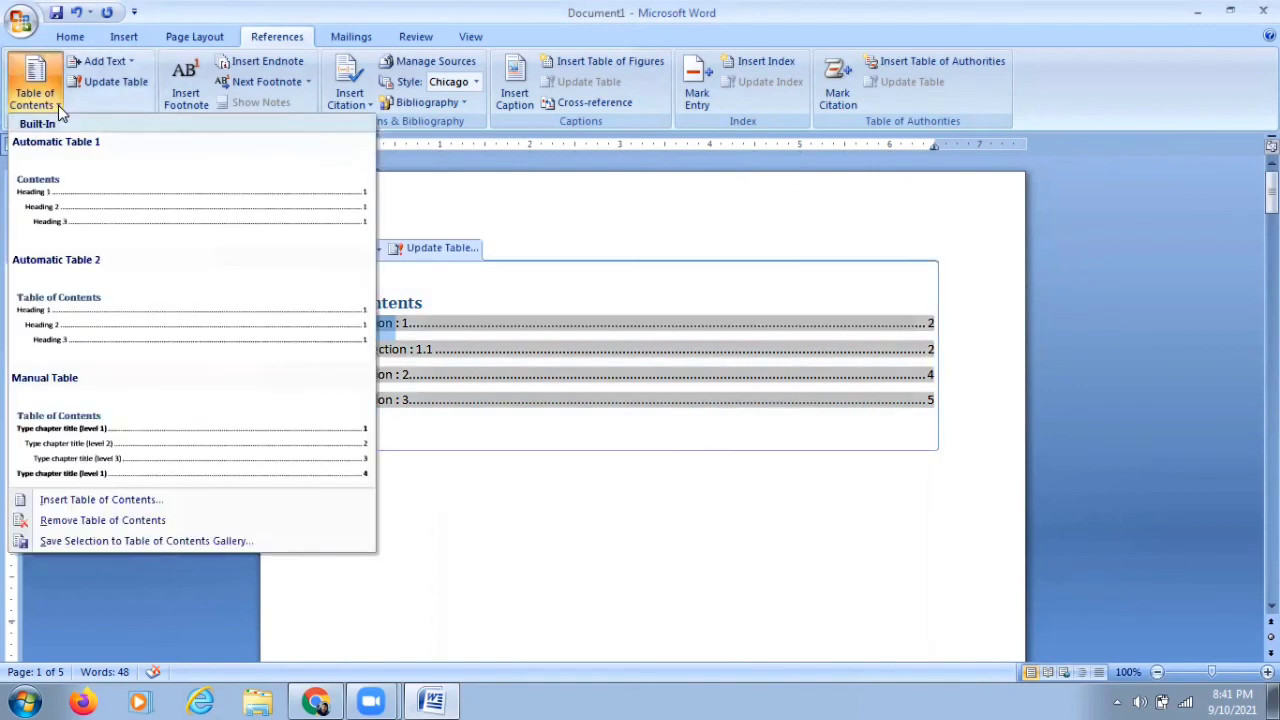
pyautogui.click(135, 523)
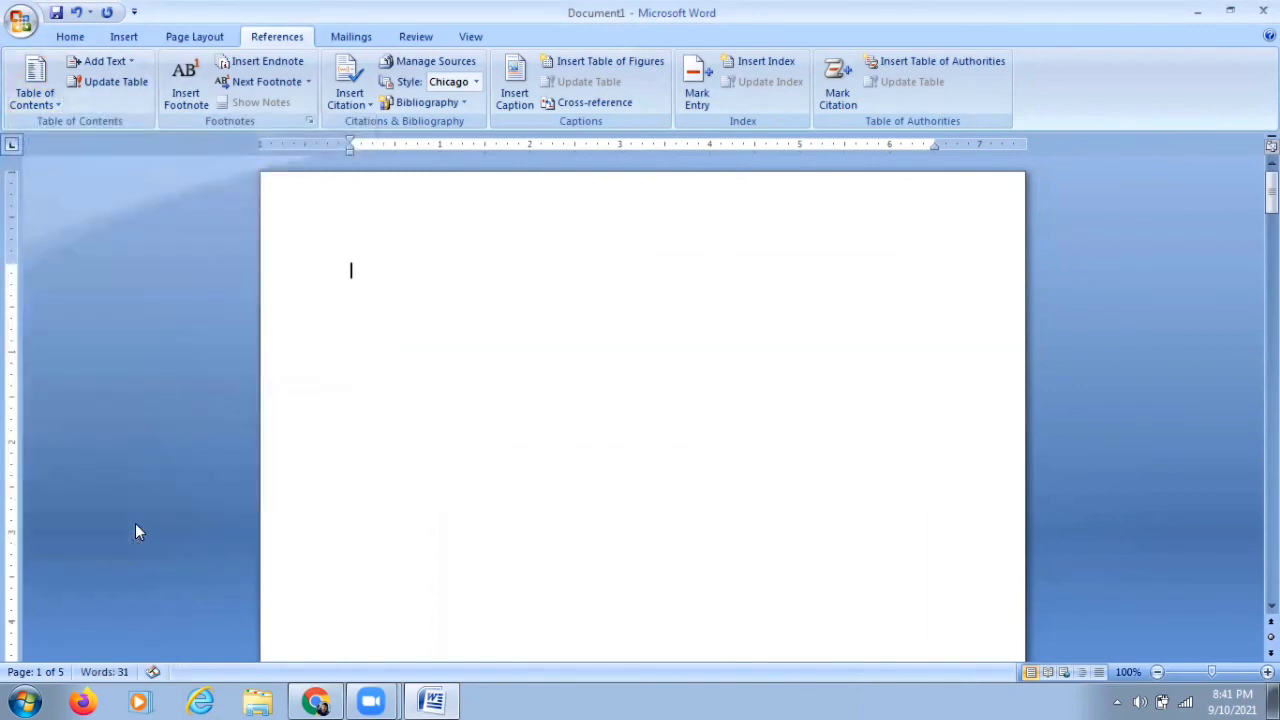
# Step: Begin inserting a new table of contents, trying show-level values and the Classic, Distinctive and Modern formats
pyautogui.click(35, 92)
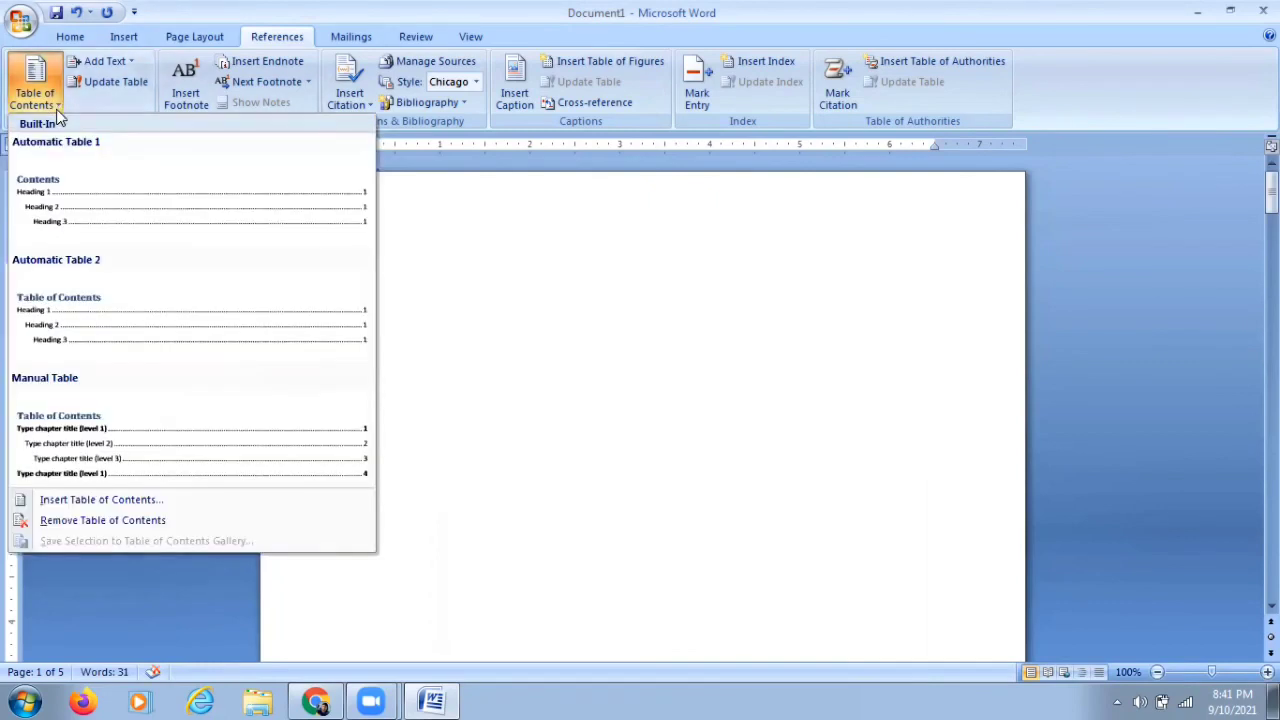
pyautogui.click(118, 502)
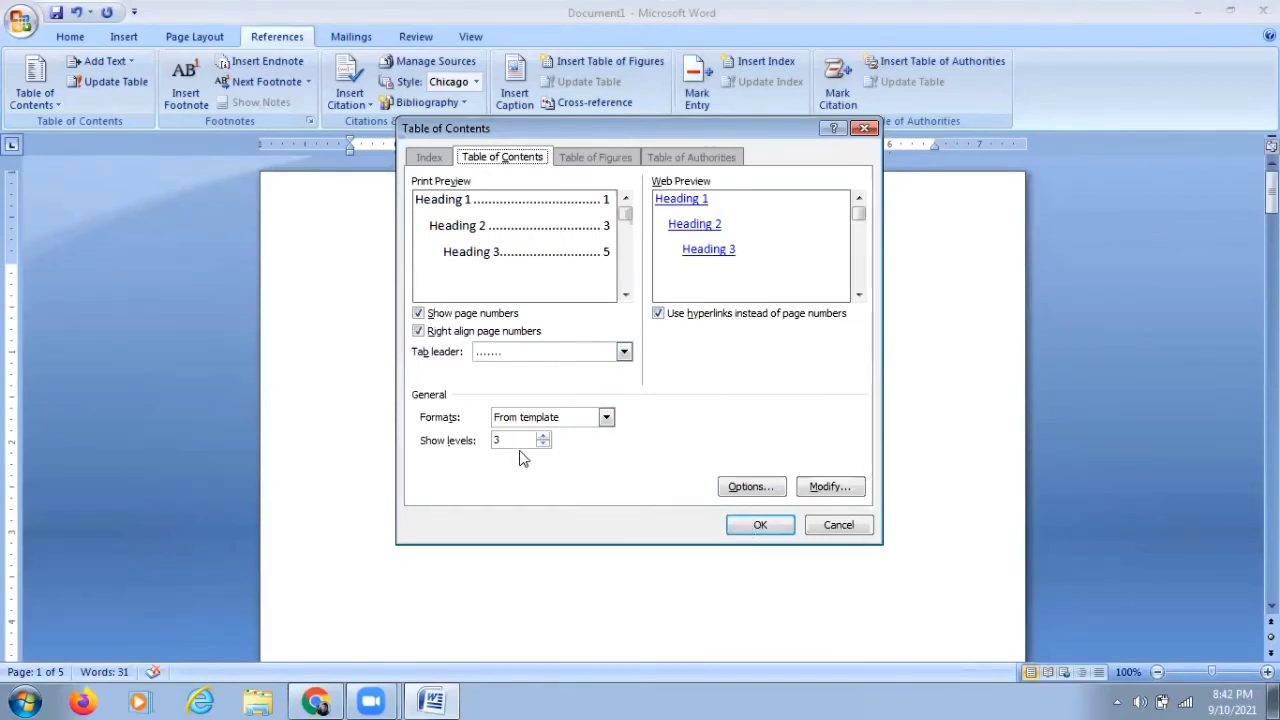
pyautogui.click(542, 437)
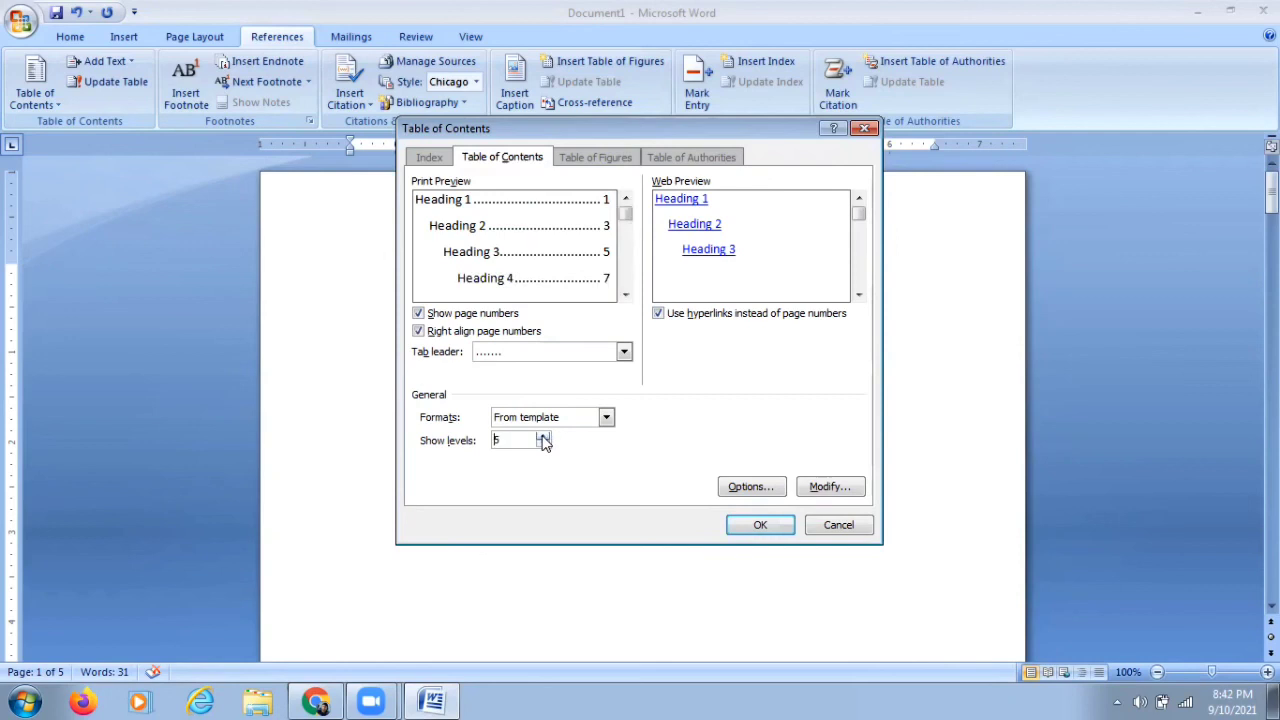
pyautogui.click(543, 445)
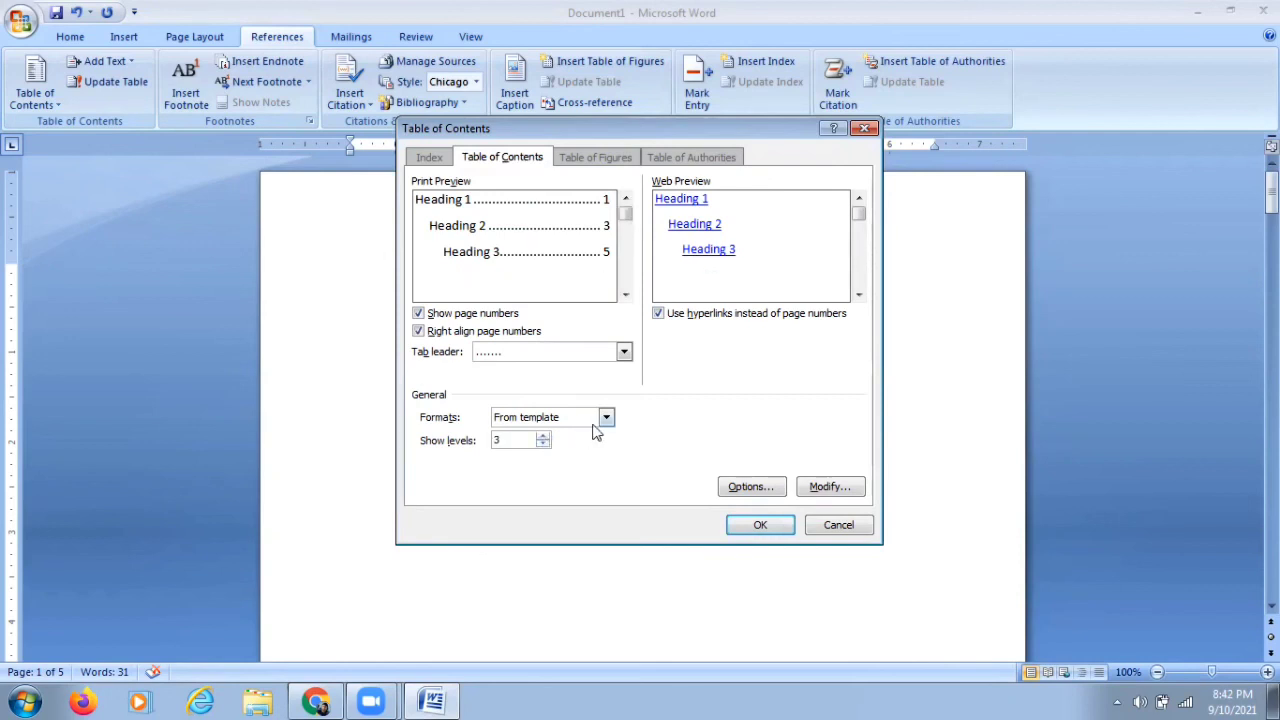
pyautogui.click(605, 417)
pyautogui.click(570, 447)
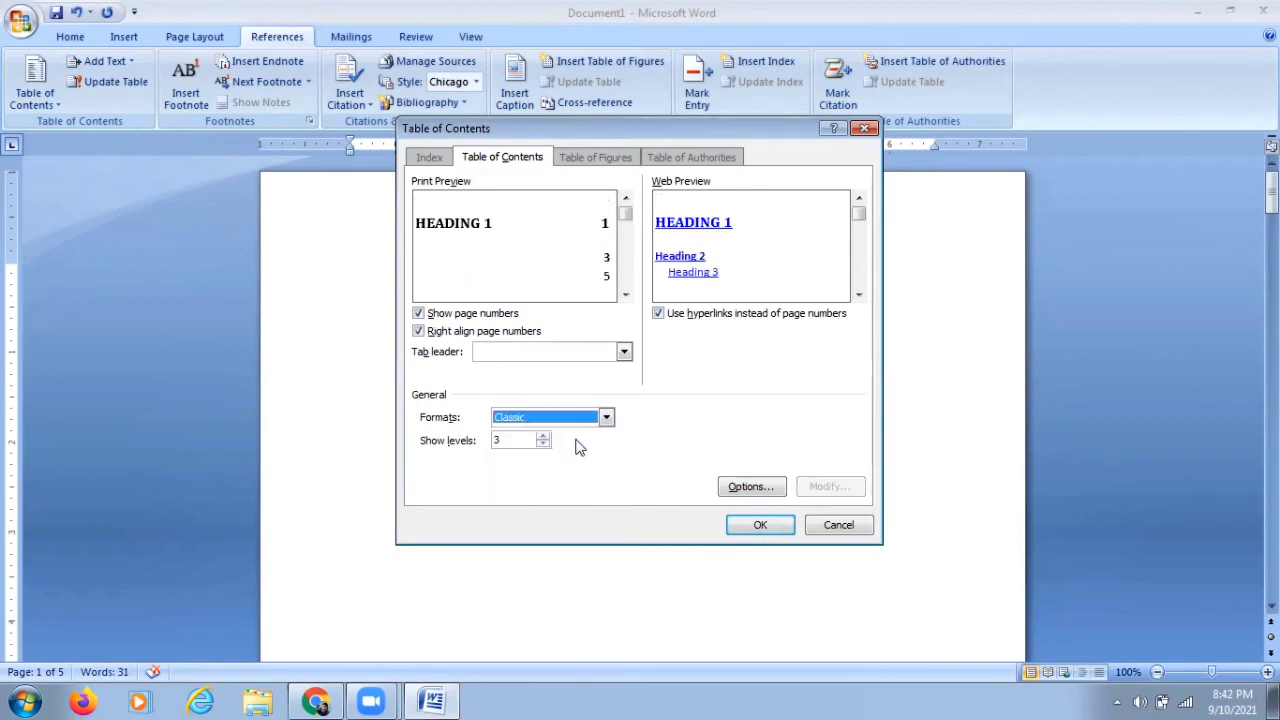
pyautogui.click(605, 417)
pyautogui.click(571, 458)
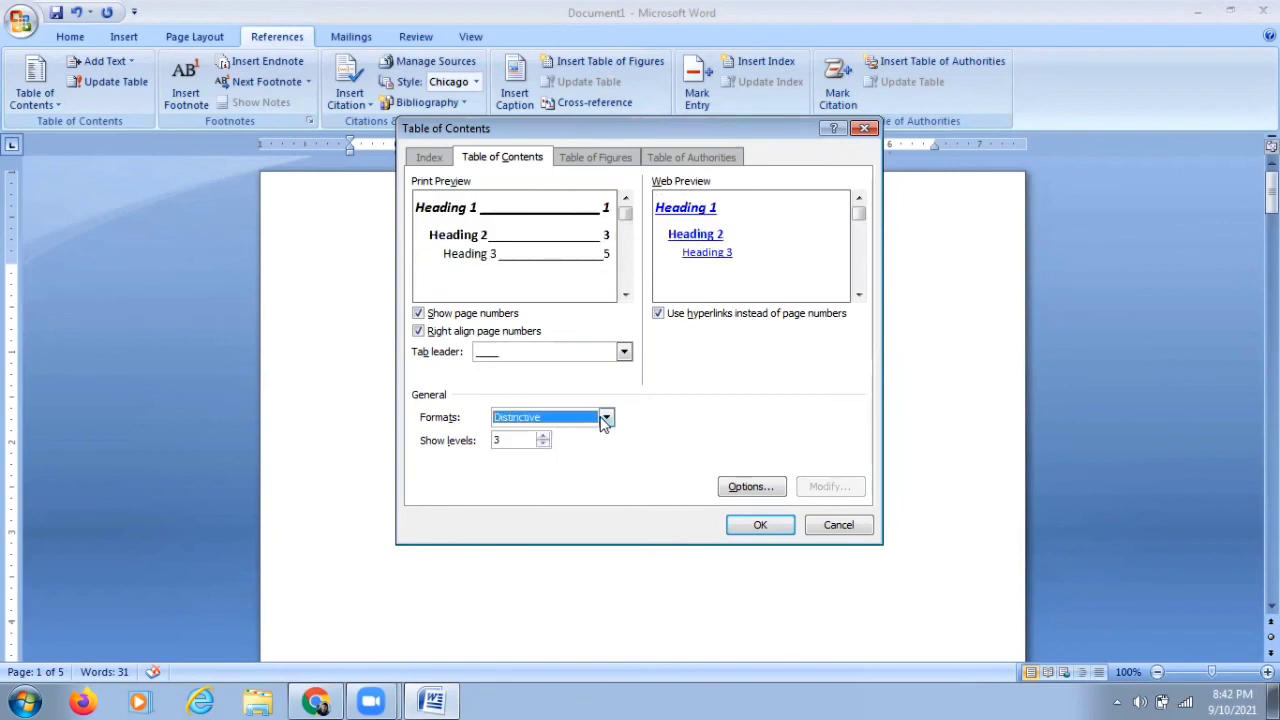
pyautogui.click(605, 417)
pyautogui.click(564, 482)
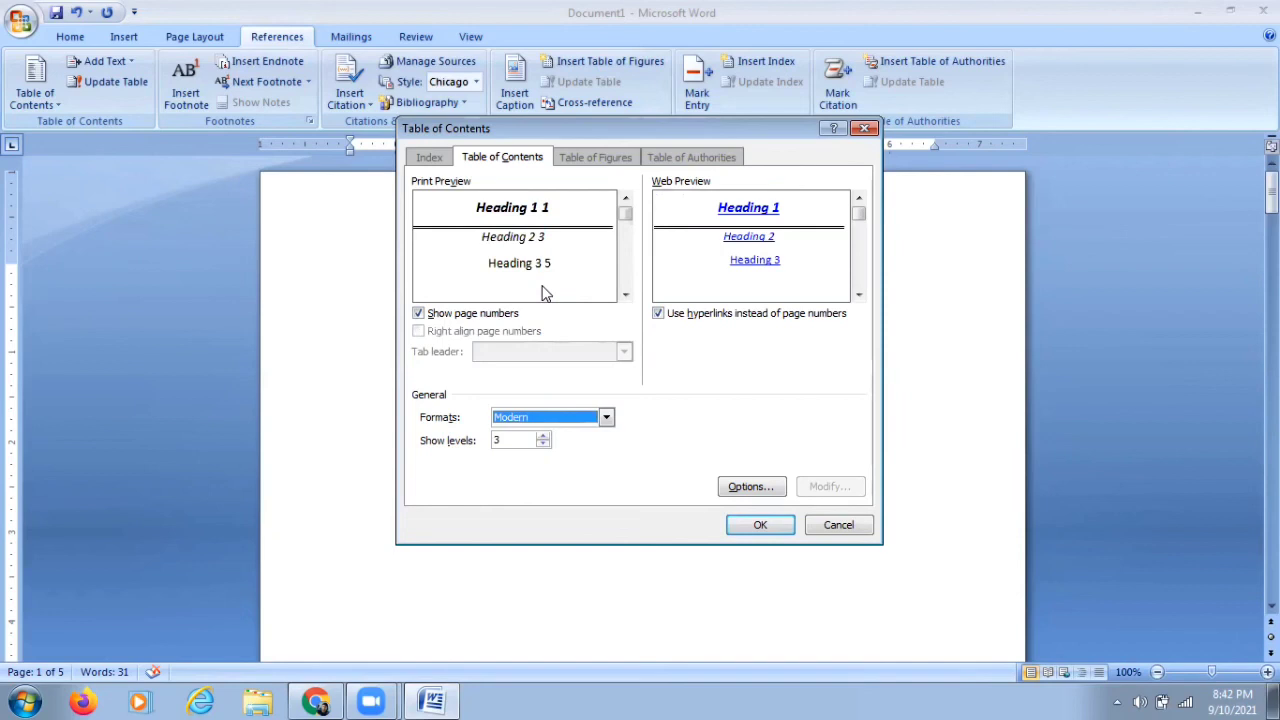
# Step: Toggle the Show page numbers and Use hyperlinks instead of page numbers options
pyautogui.click(424, 315)
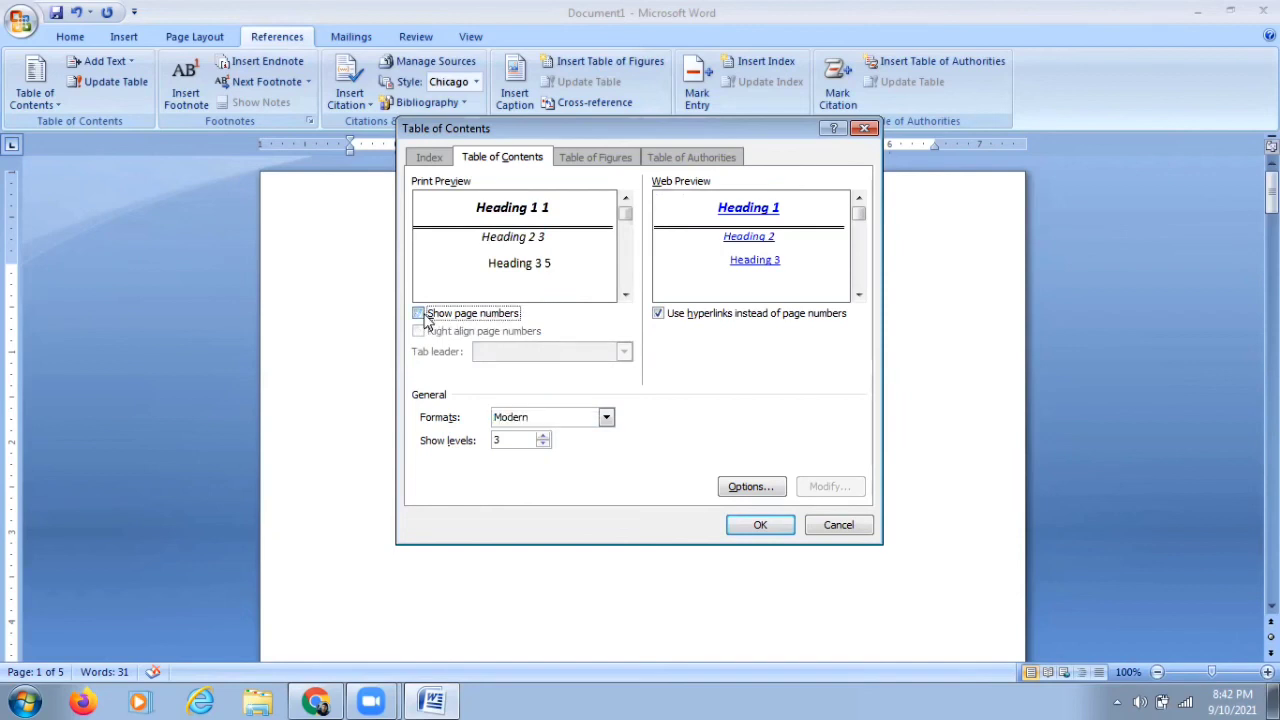
pyautogui.click(420, 314)
pyautogui.click(420, 314)
pyautogui.click(659, 316)
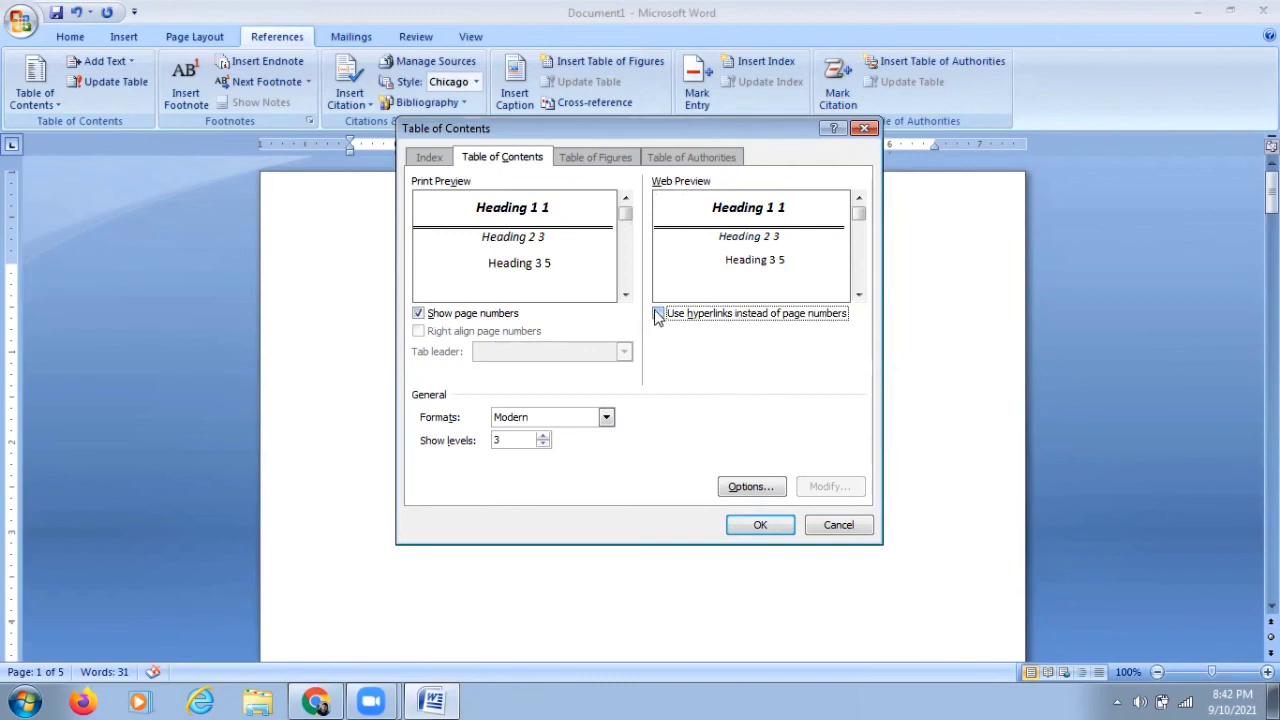
pyautogui.click(658, 314)
# Step: Enter TOC levels 5, 6 and 7 for Headings 1 to 3, reset the options, and insert the Modern table
pyautogui.click(751, 486)
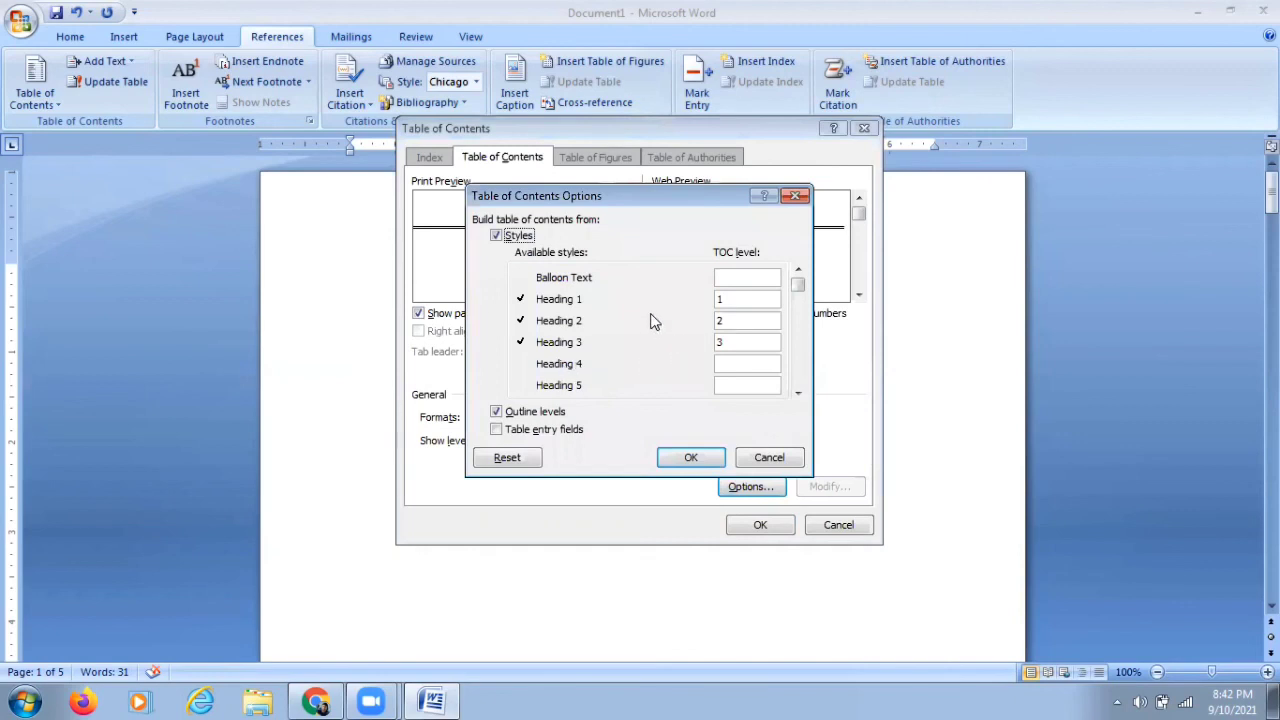
pyautogui.click(748, 299)
pyautogui.press('BackSpace')
pyautogui.write('56')
pyautogui.press('Tab')
pyautogui.write('7')
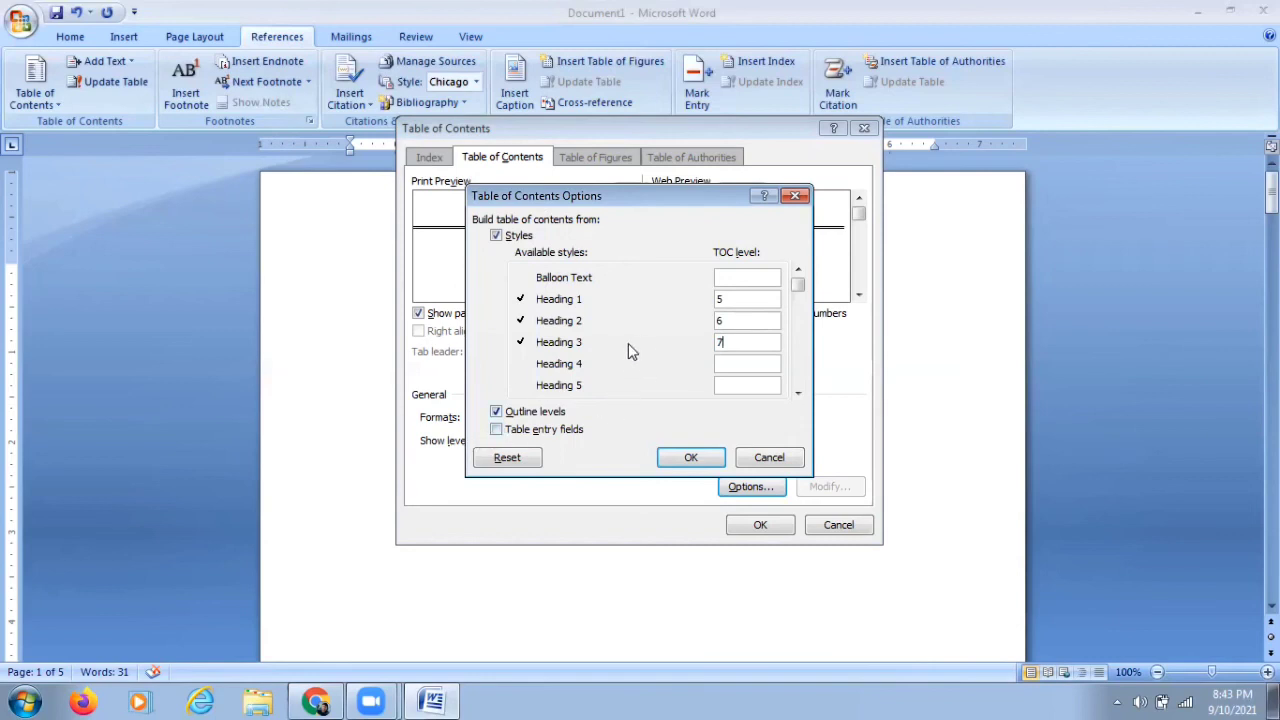
pyautogui.click(496, 432)
pyautogui.click(508, 460)
pyautogui.click(686, 457)
pyautogui.click(750, 525)
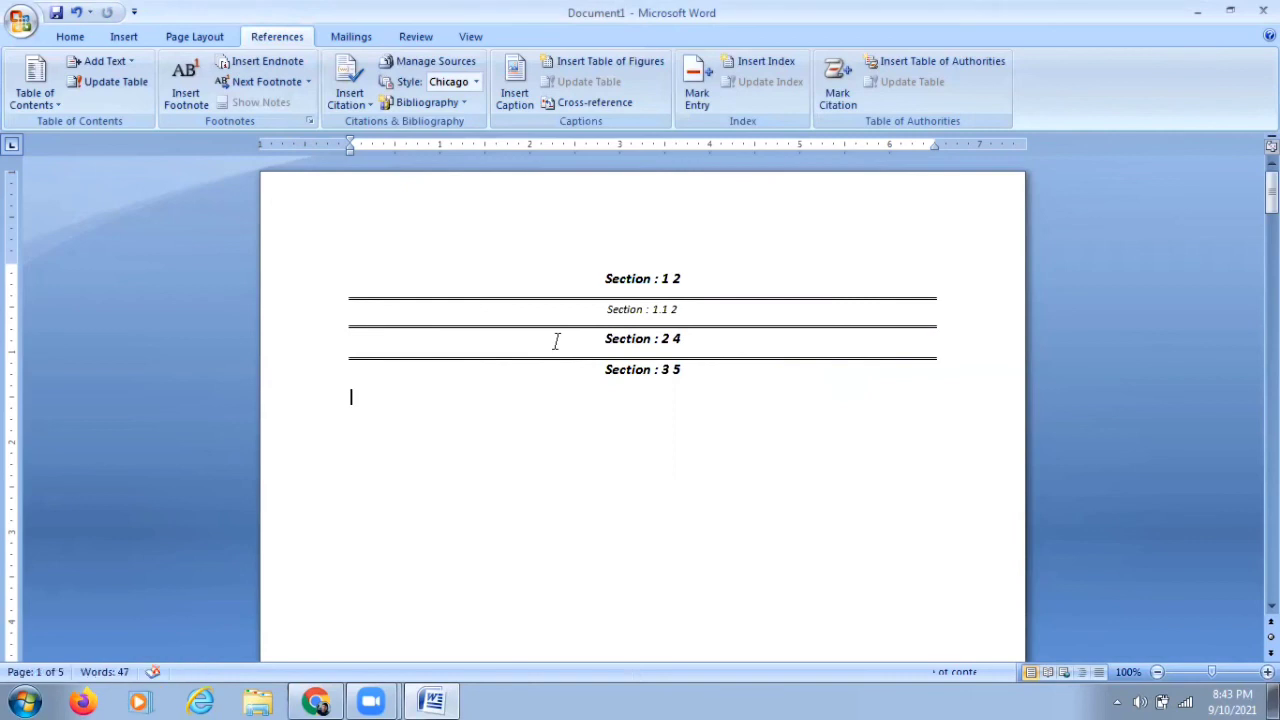
# Step: Undo the table insertion and the removal to restore the original table of contents
pyautogui.hotkey('ctrl', 'z')
pyautogui.hotkey('ctrl', 'z')
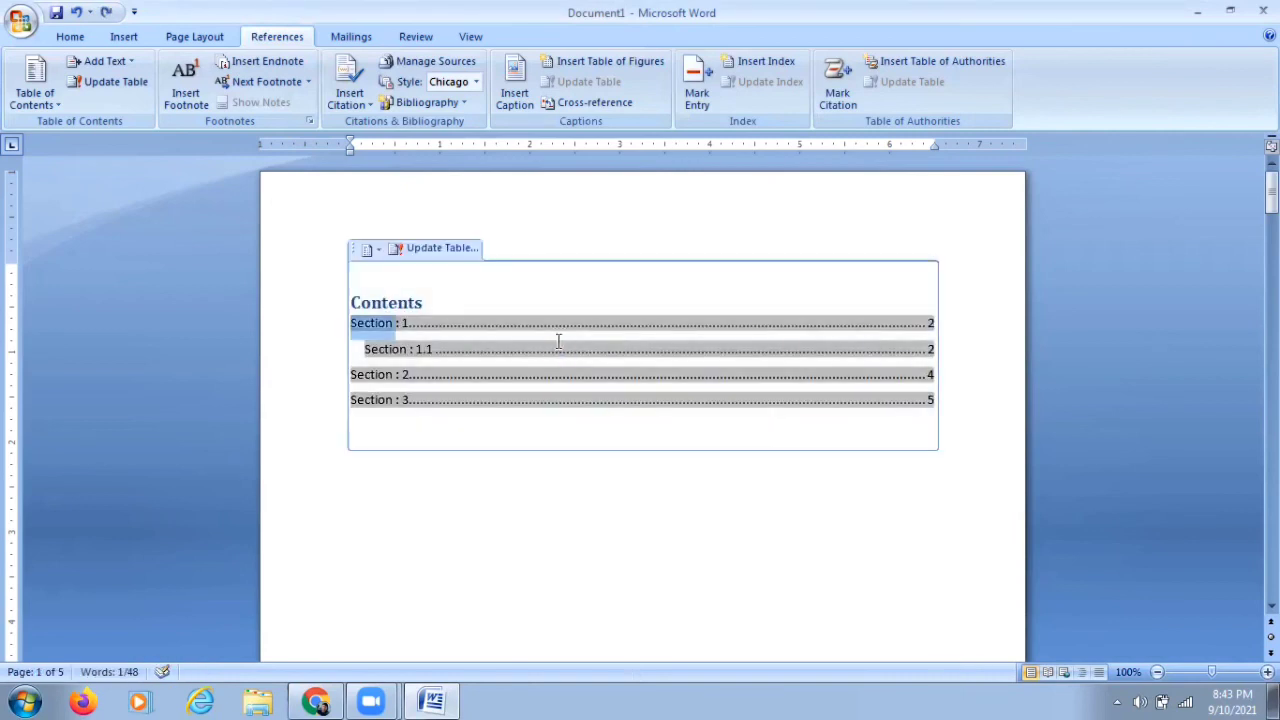
pyautogui.click(553, 431)
pyautogui.click(489, 487)
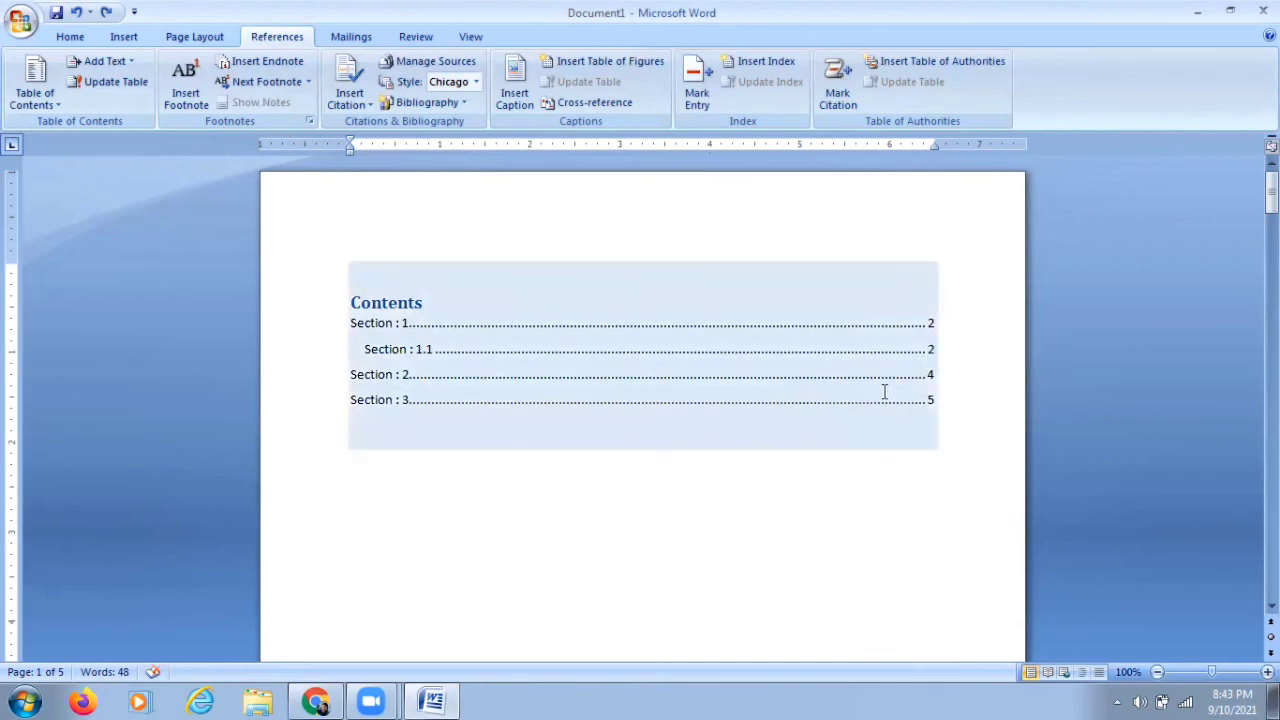
# Step: Apply the Formal style set to the document
pyautogui.click(601, 305)
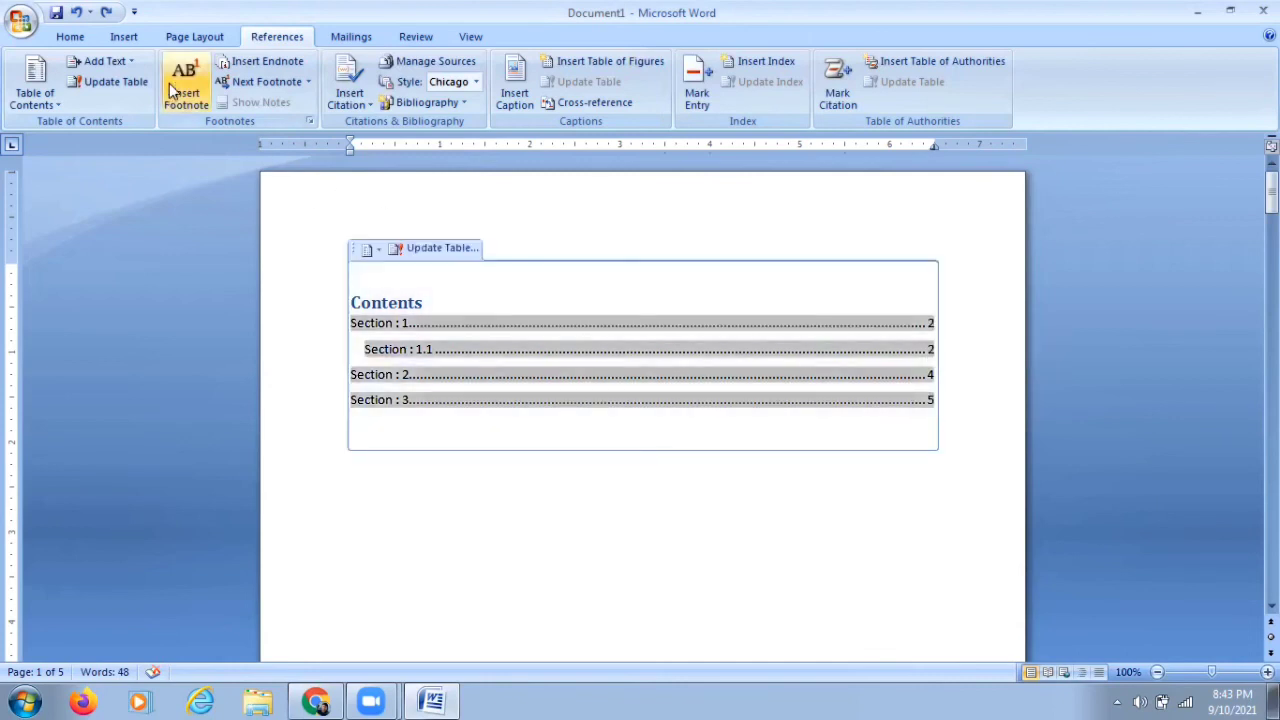
pyautogui.click(72, 38)
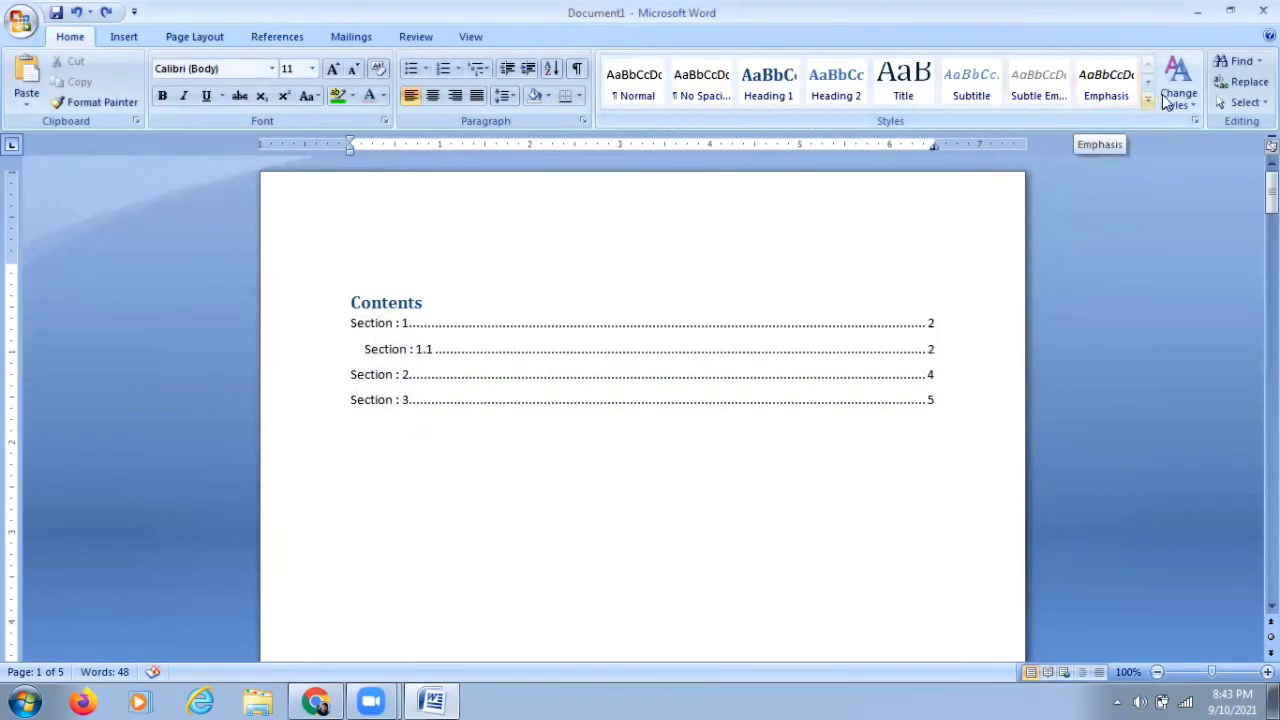
pyautogui.click(1190, 108)
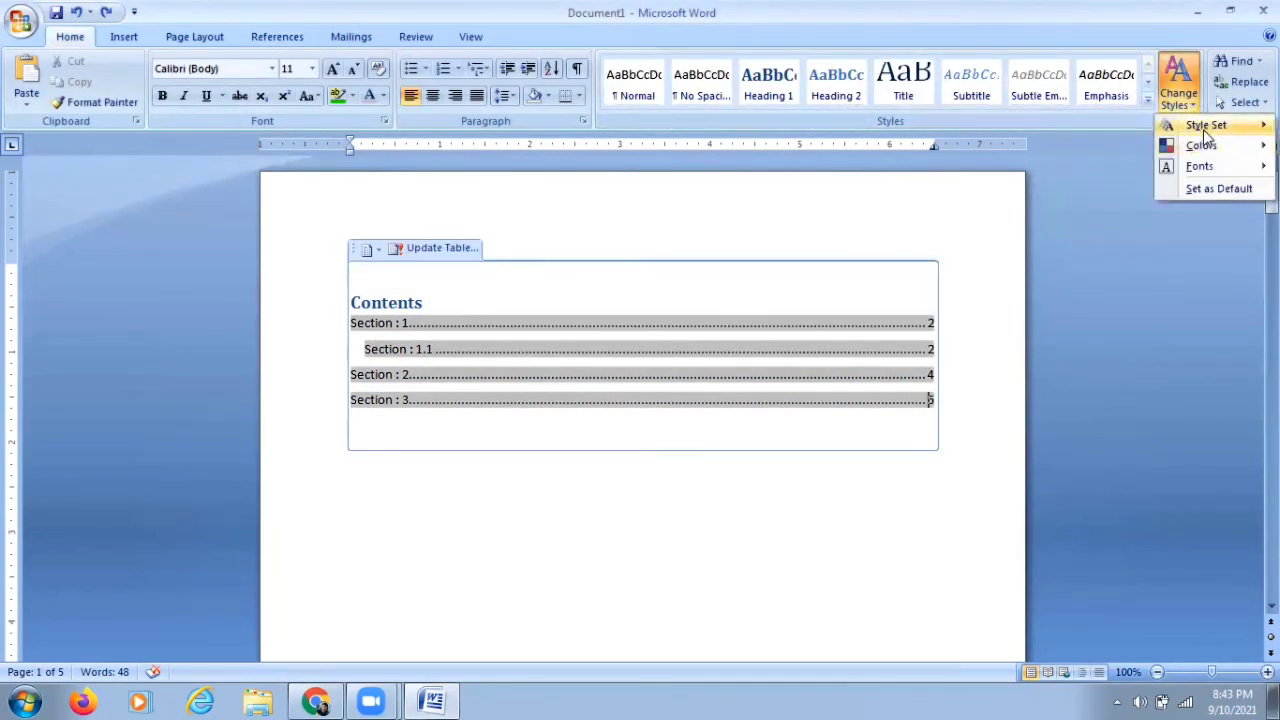
pyautogui.moveTo(1205, 128)
pyautogui.click(1010, 214)
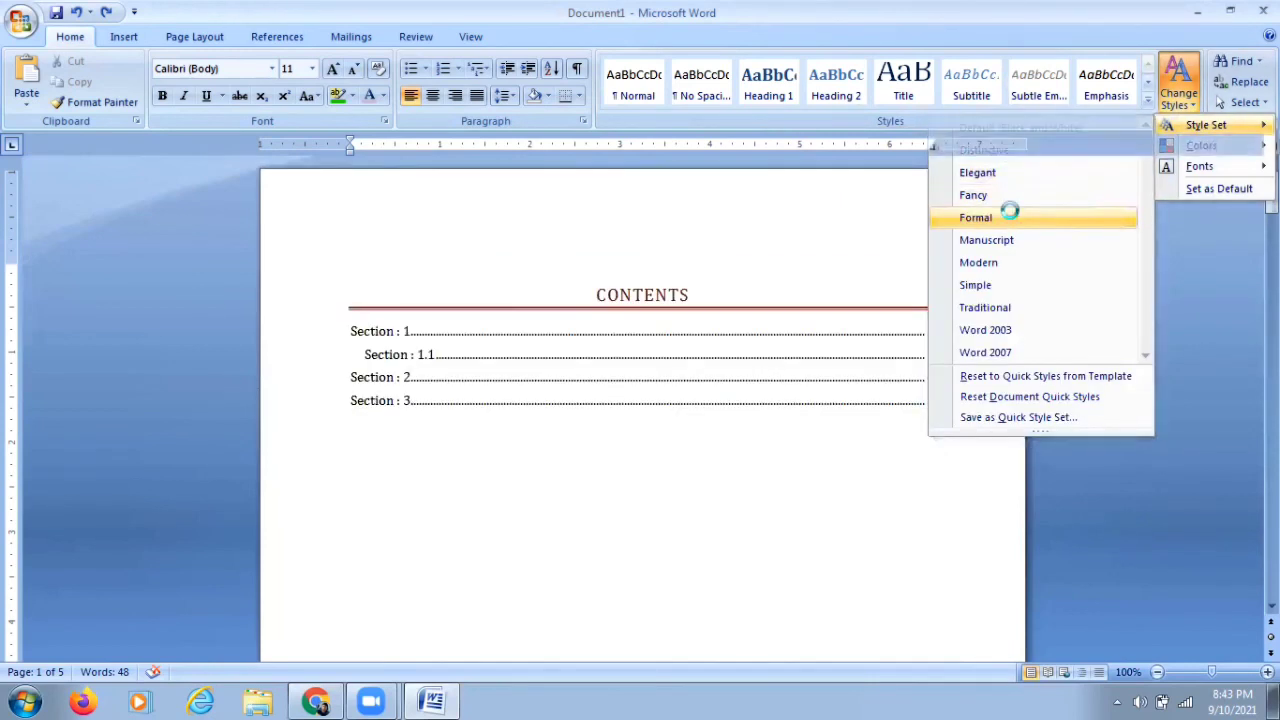
# Step: Switch the document's style set to Elegant
pyautogui.click(1180, 92)
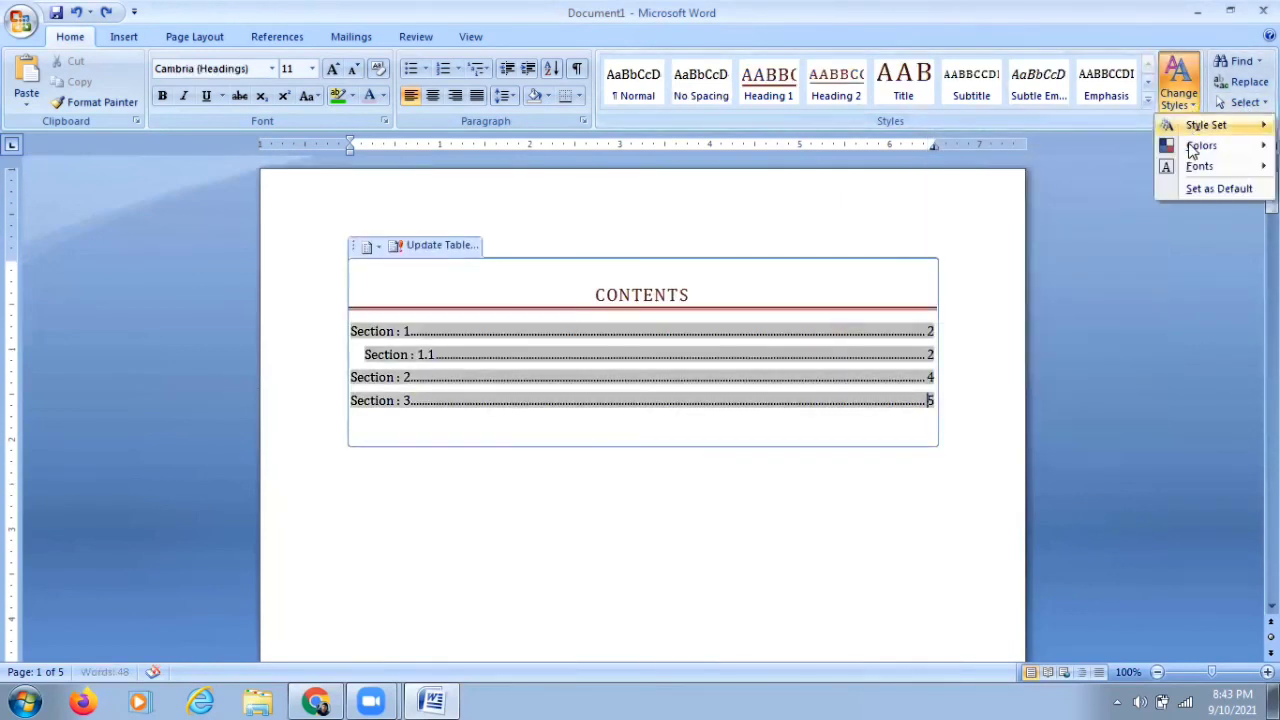
pyautogui.moveTo(1210, 125)
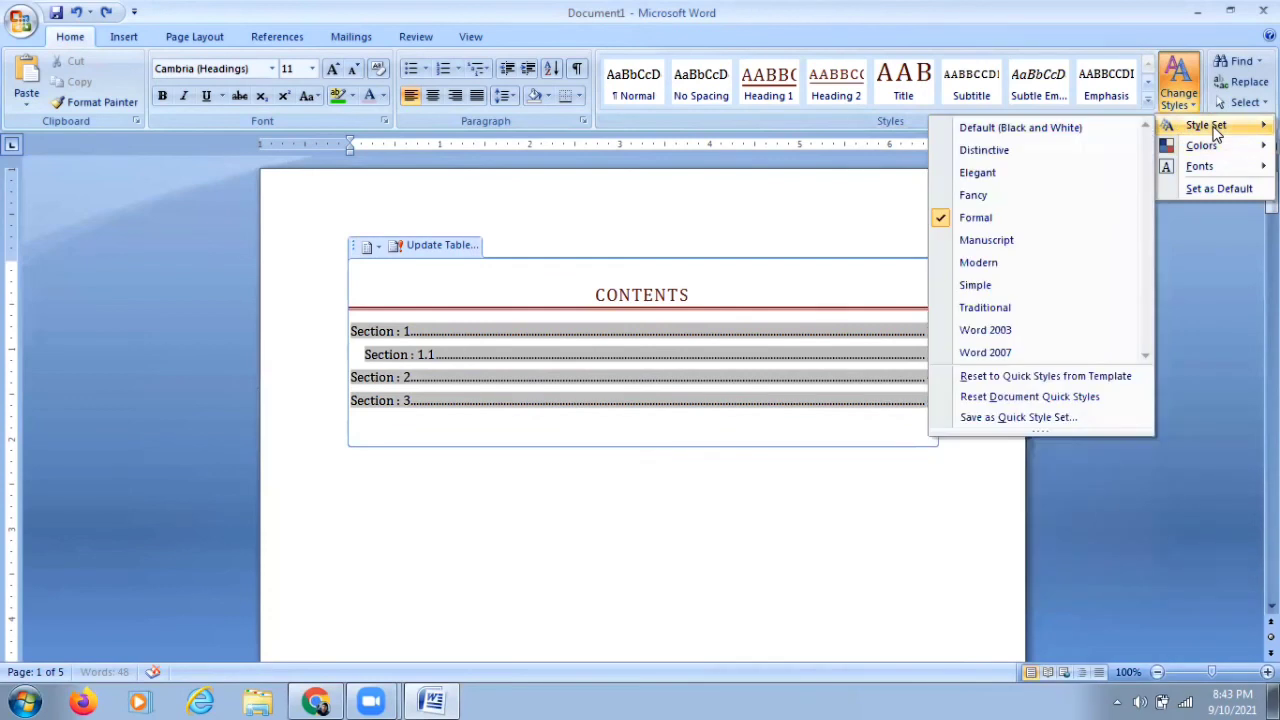
pyautogui.click(1027, 176)
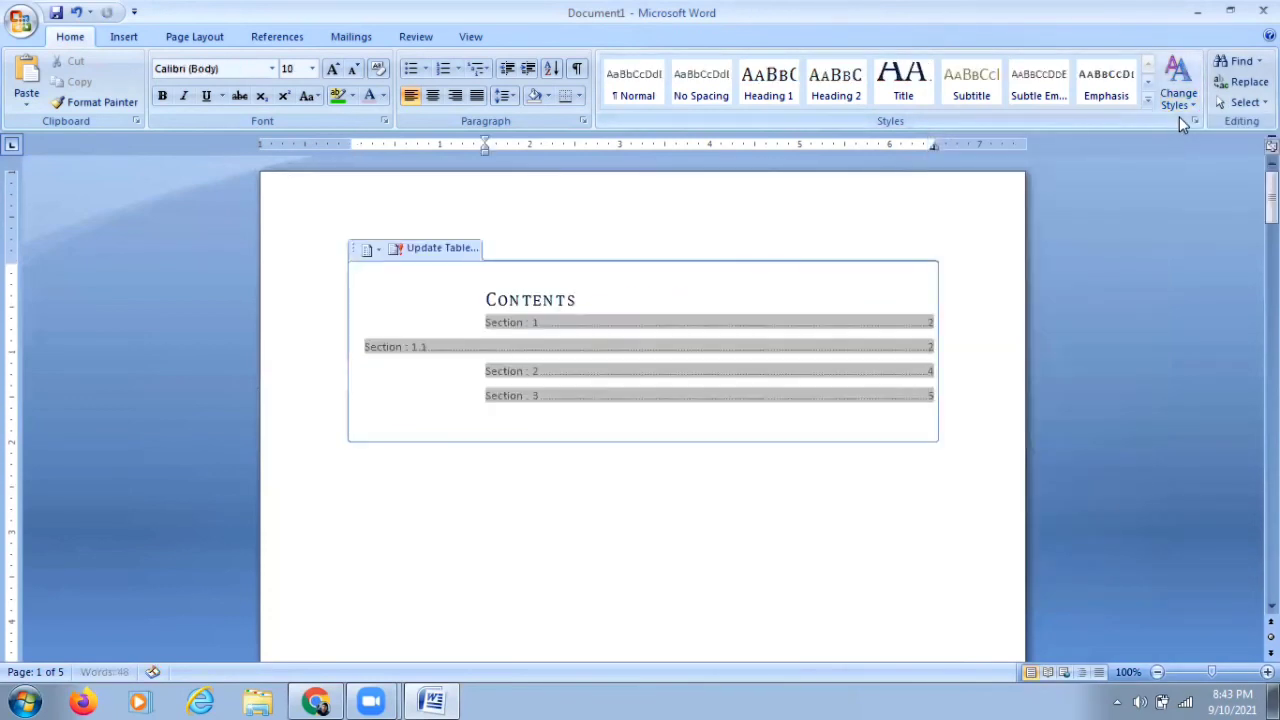
# Step: Change the theme fonts to Civic (Georgia)
pyautogui.click(1195, 105)
pyautogui.moveTo(1196, 166)
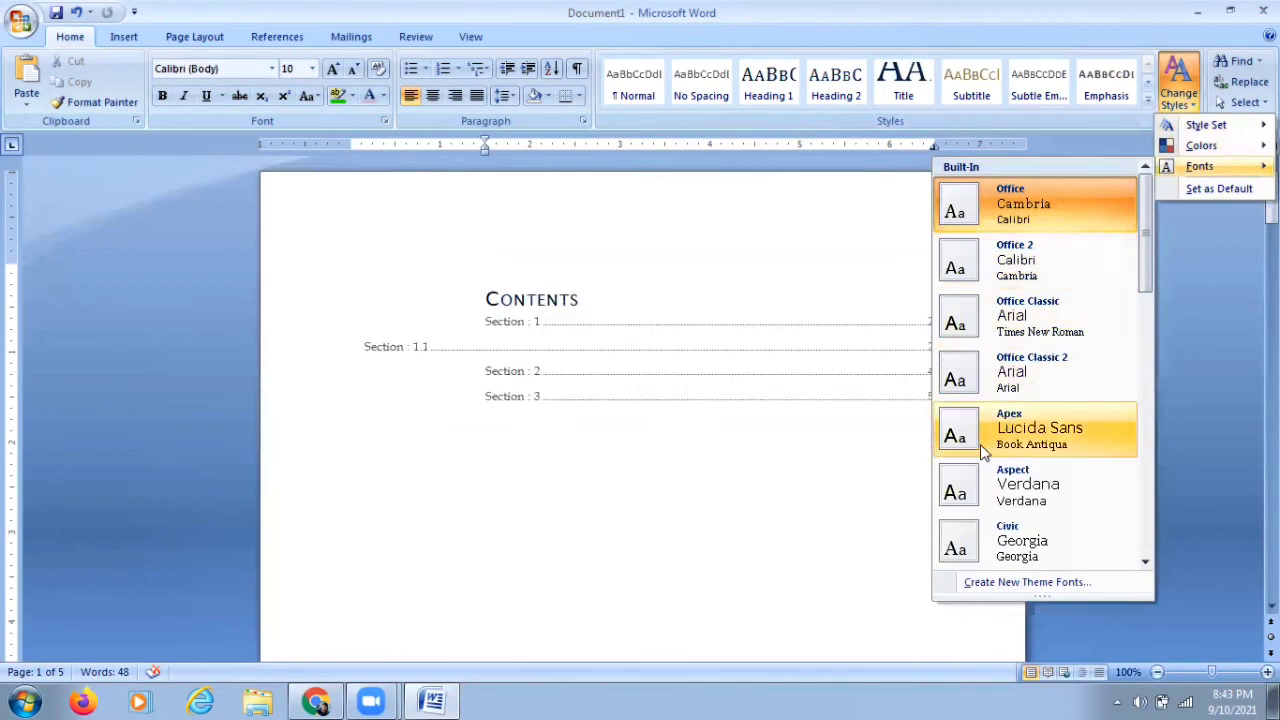
pyautogui.click(988, 540)
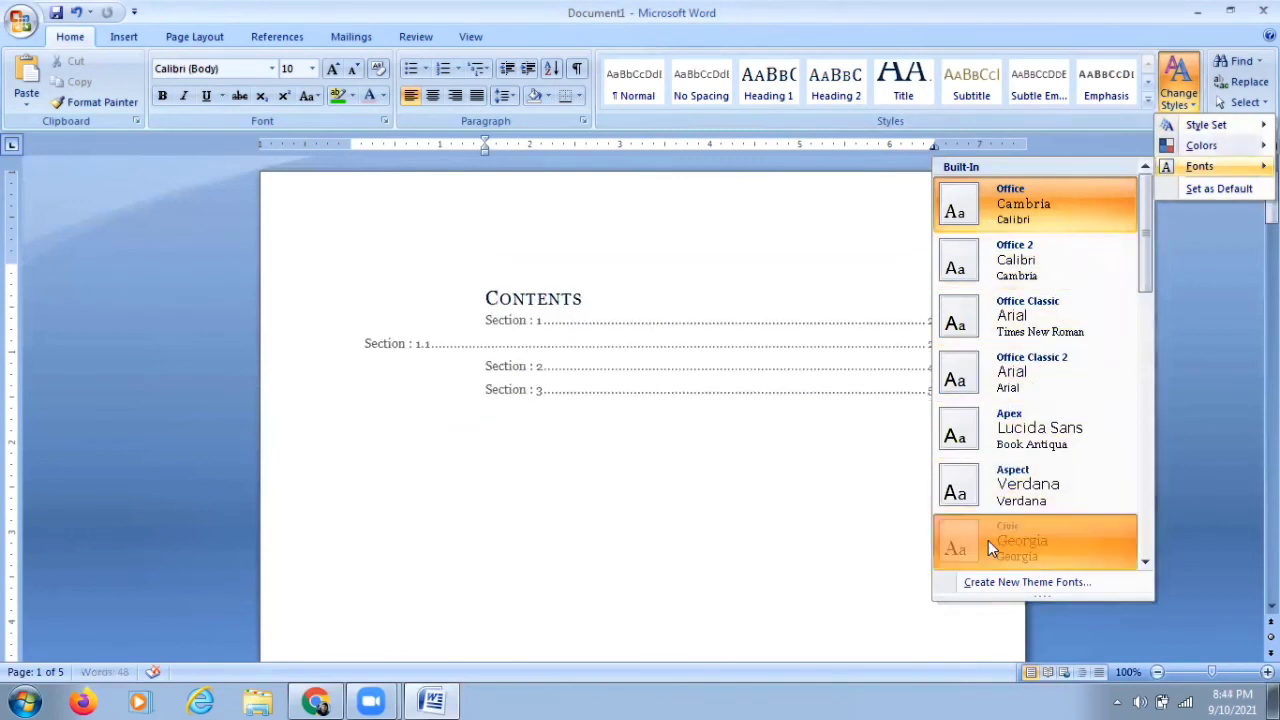
# Step: Switch the document's style set to Word 2007
pyautogui.click(1190, 105)
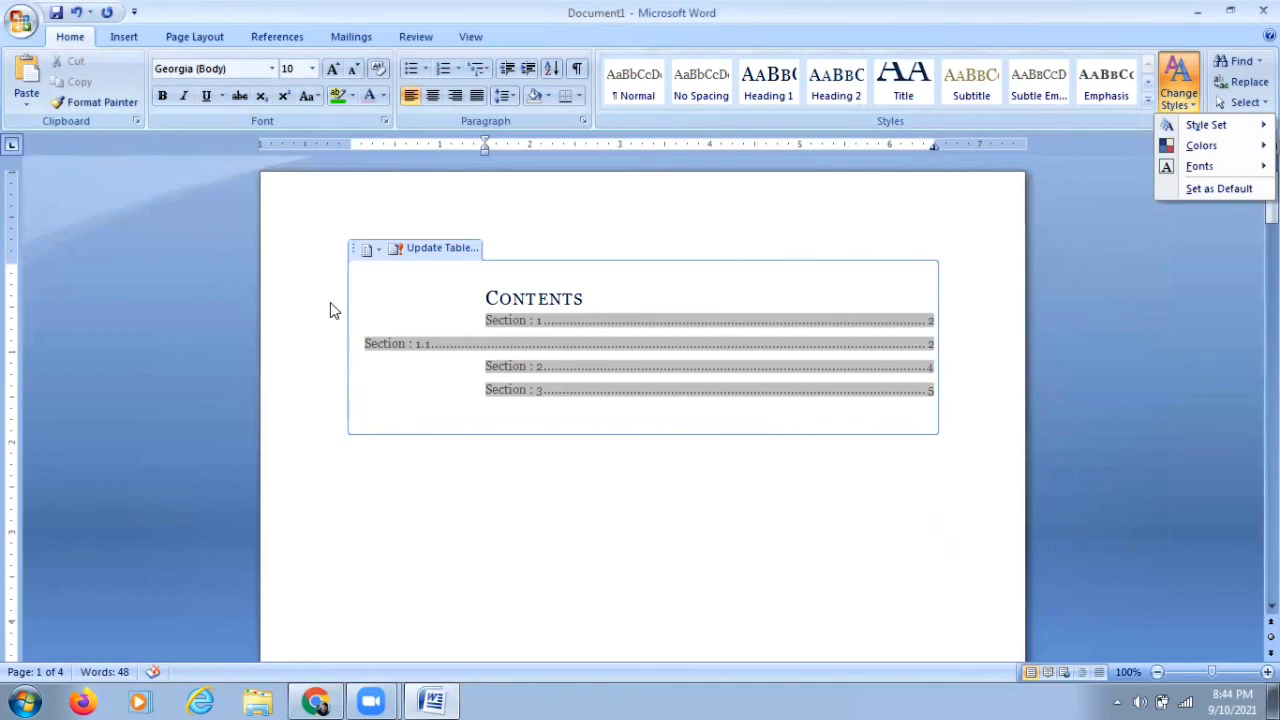
pyautogui.moveTo(1210, 125)
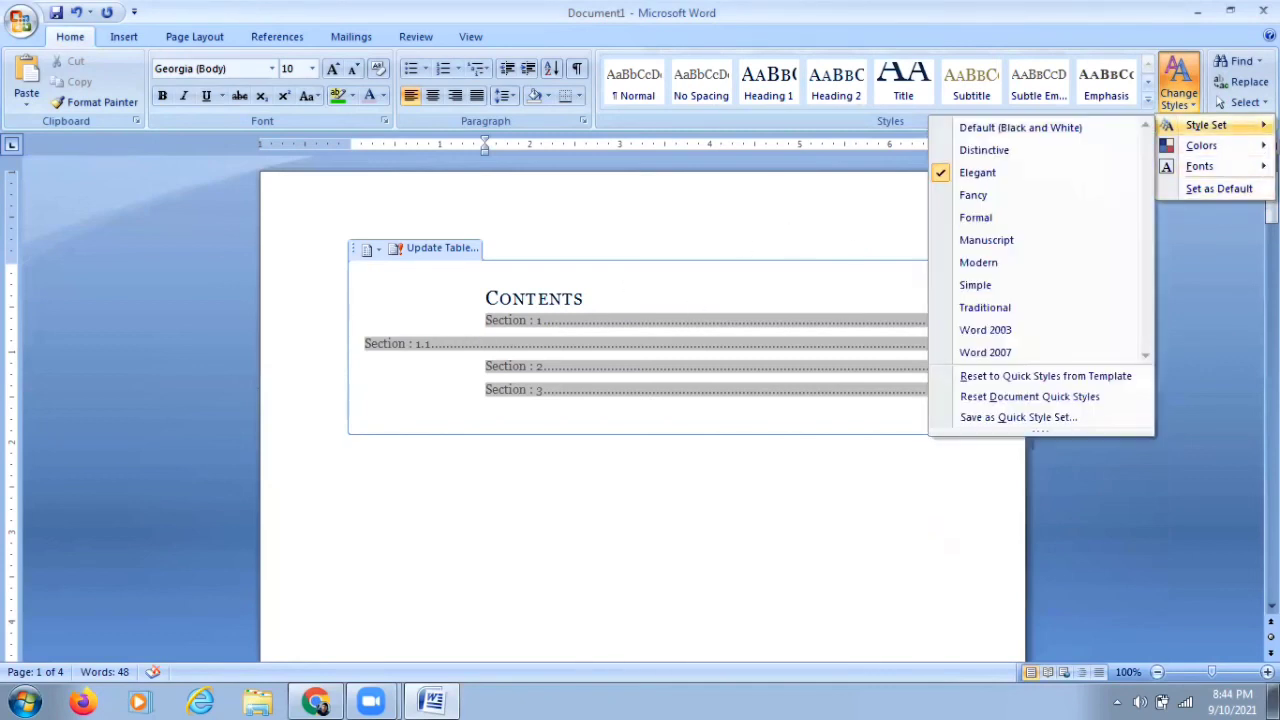
pyautogui.click(1016, 352)
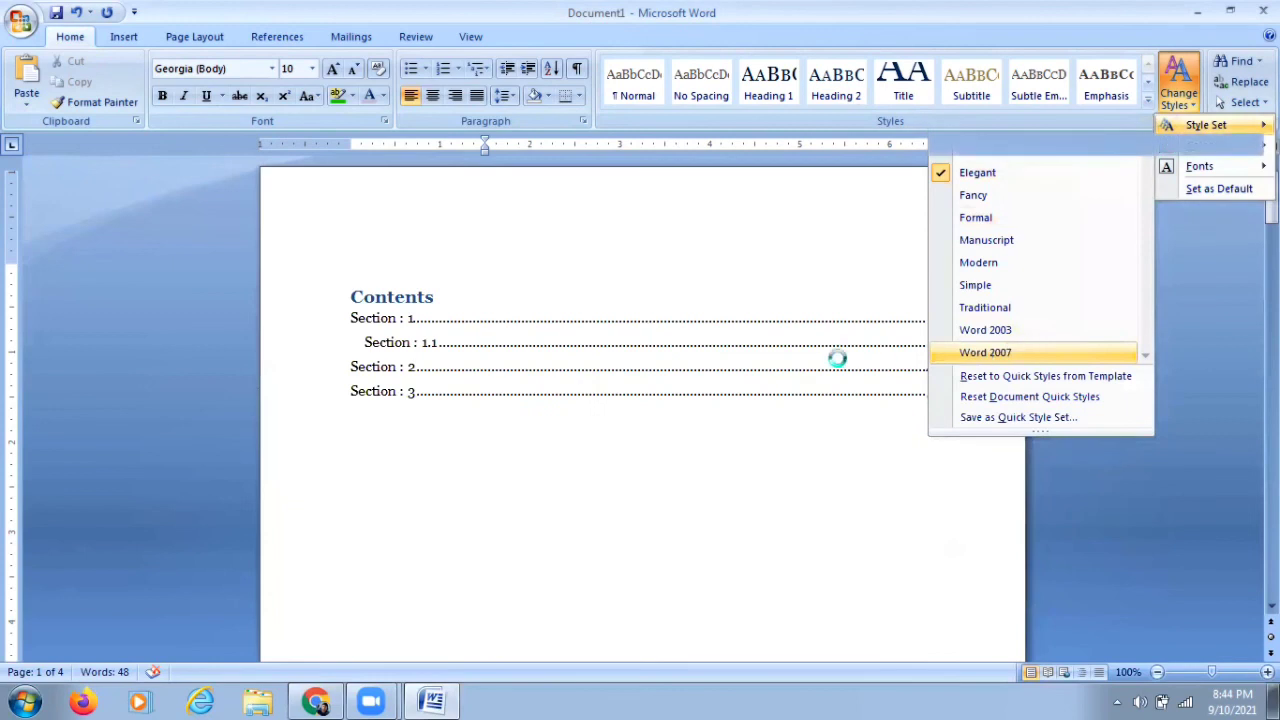
# Step: Apply the Traditional style set to the document
pyautogui.click(1188, 100)
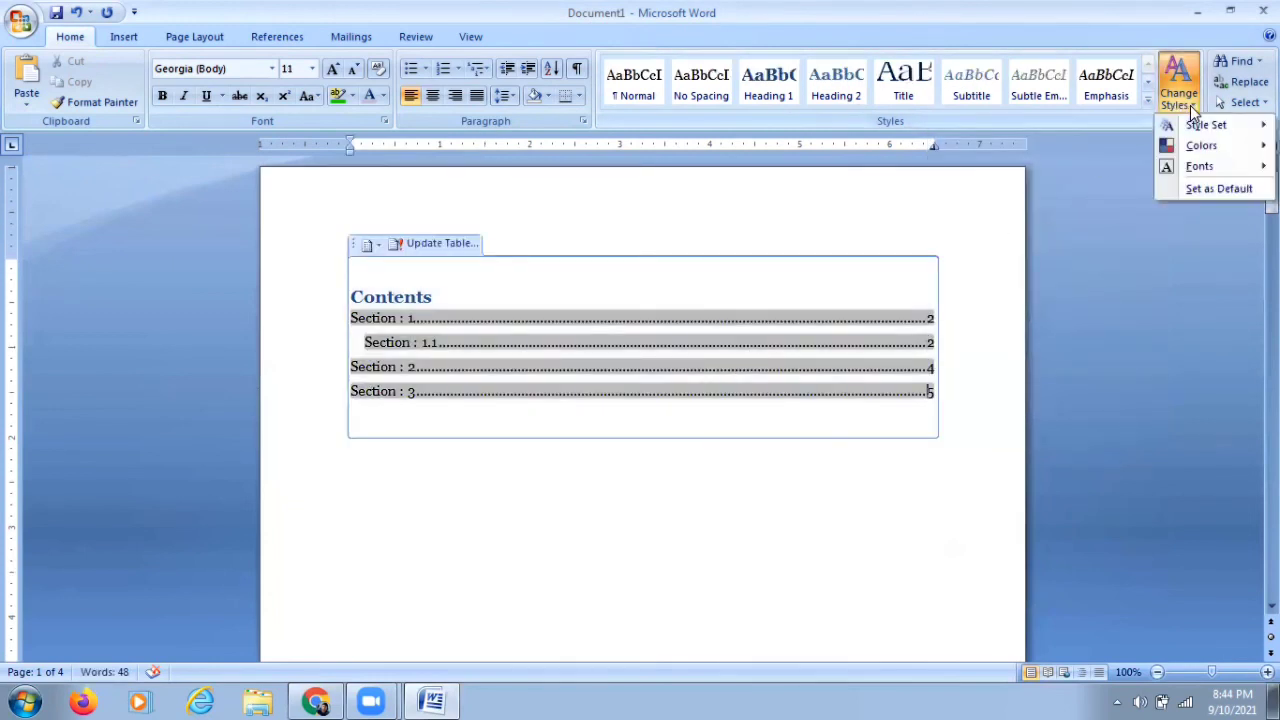
pyautogui.moveTo(1192, 126)
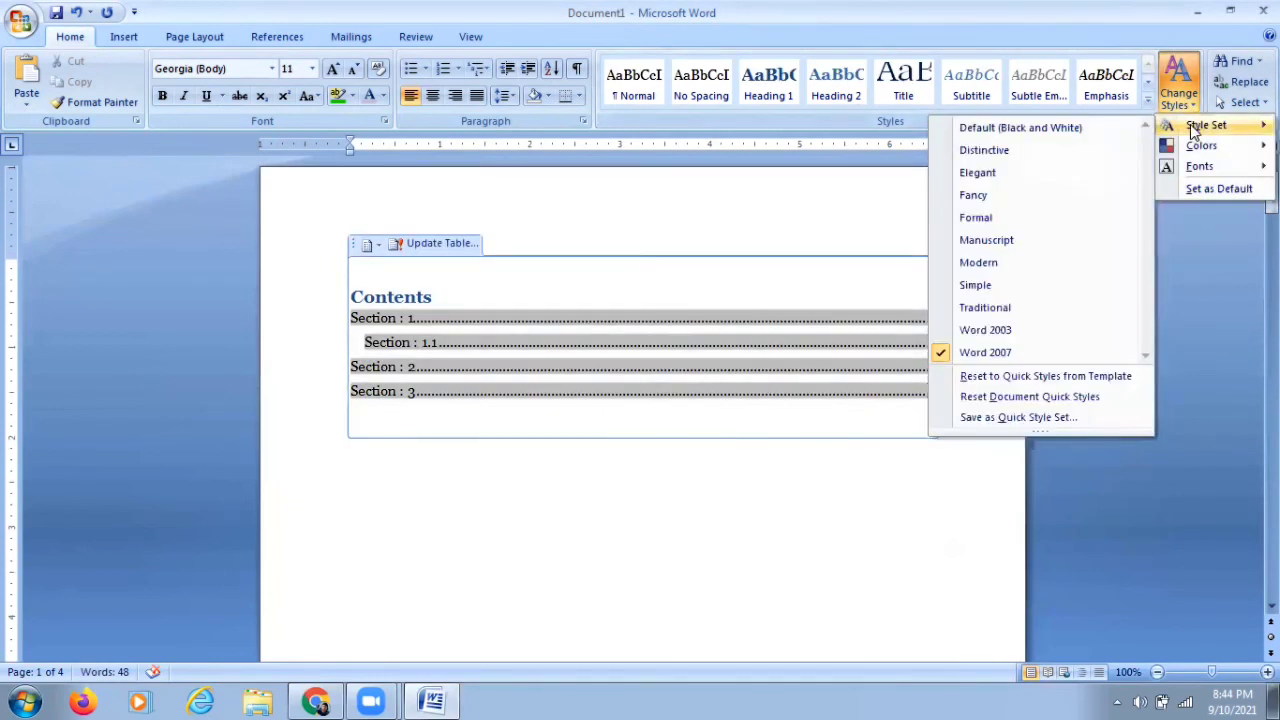
pyautogui.click(1016, 308)
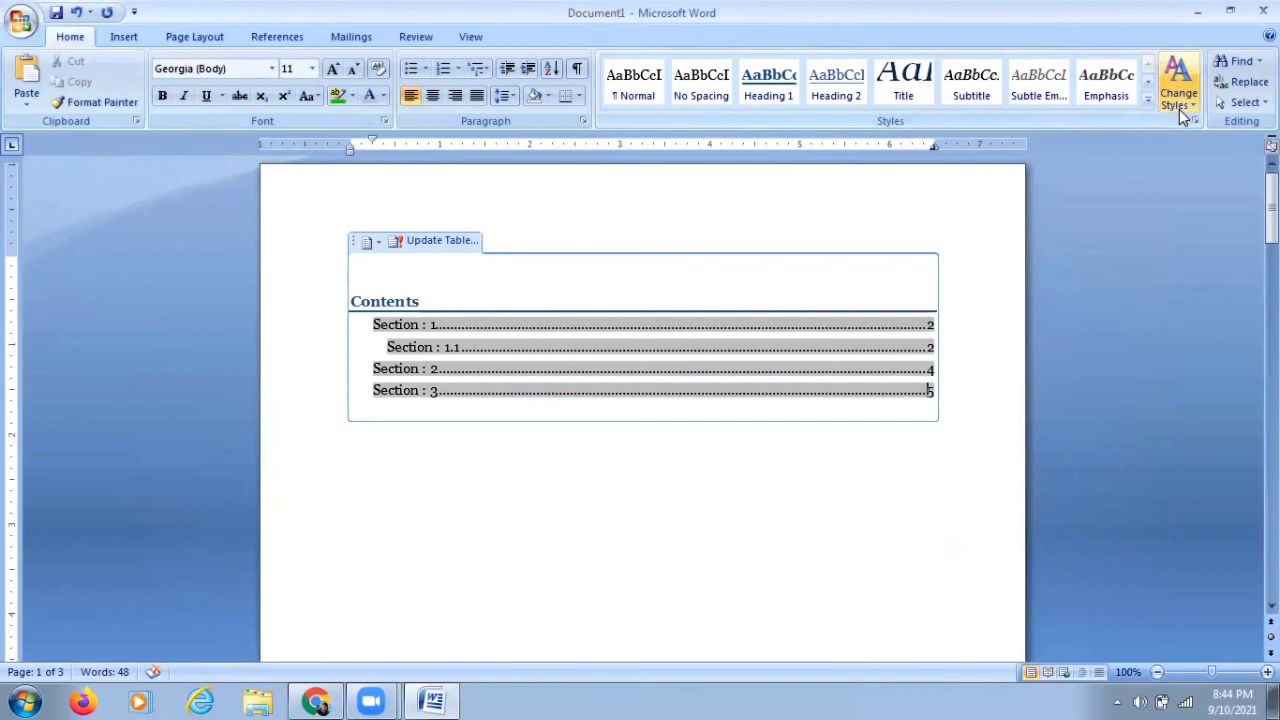
pyautogui.click(1118, 168)
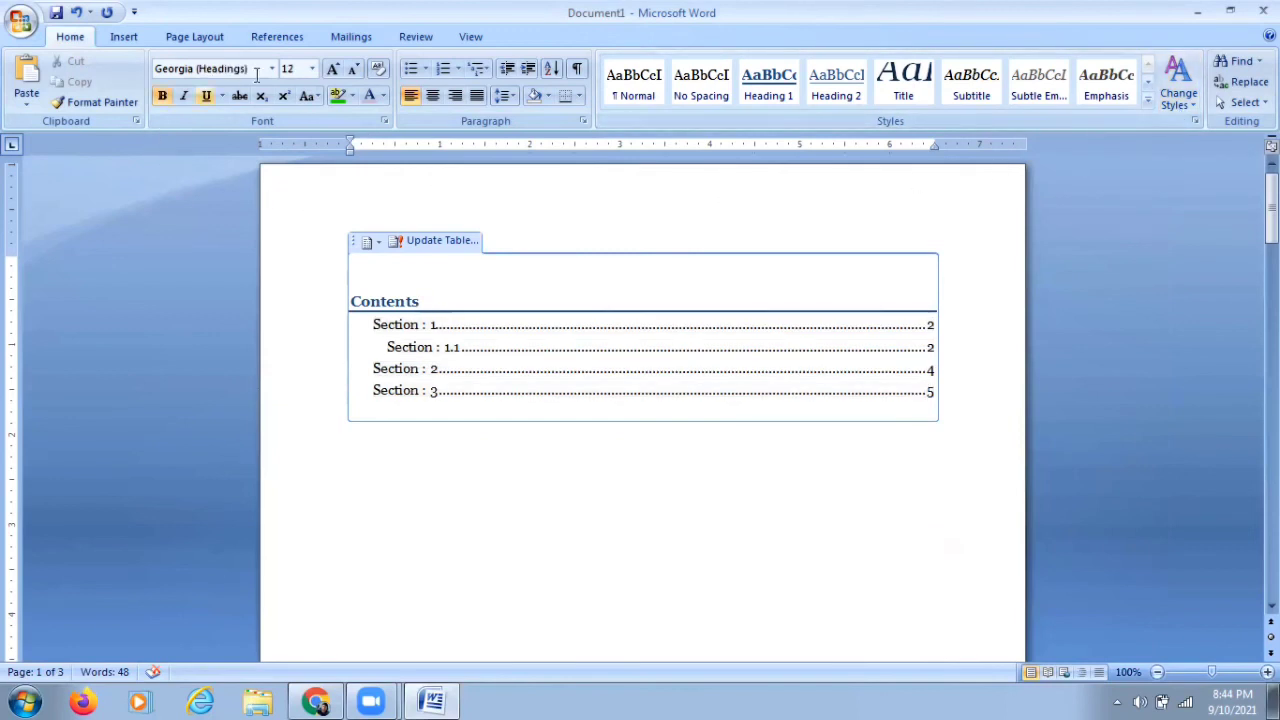